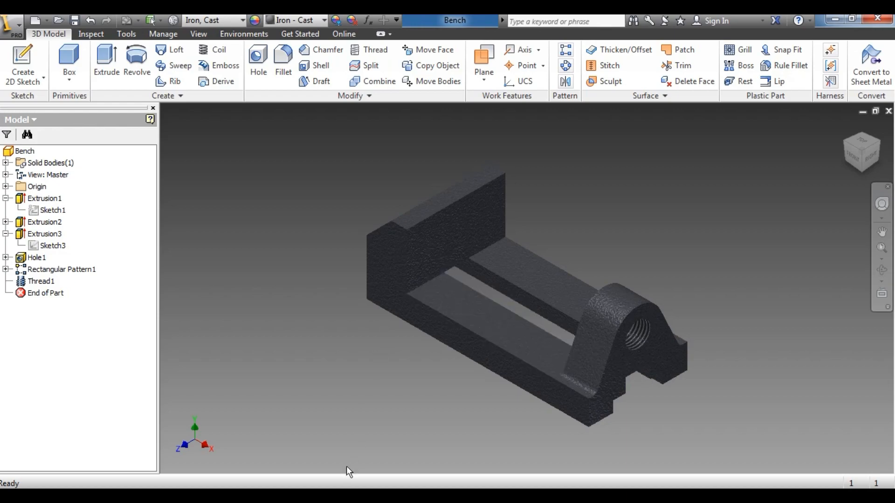
# - Switch to the Bench Vice Assembly PDF in Adobe Reader and examine the assembly figure and the base and vice jaw dimensions
pyautogui.click(354, 495)
pyautogui.scroll(-4, 453, 342)
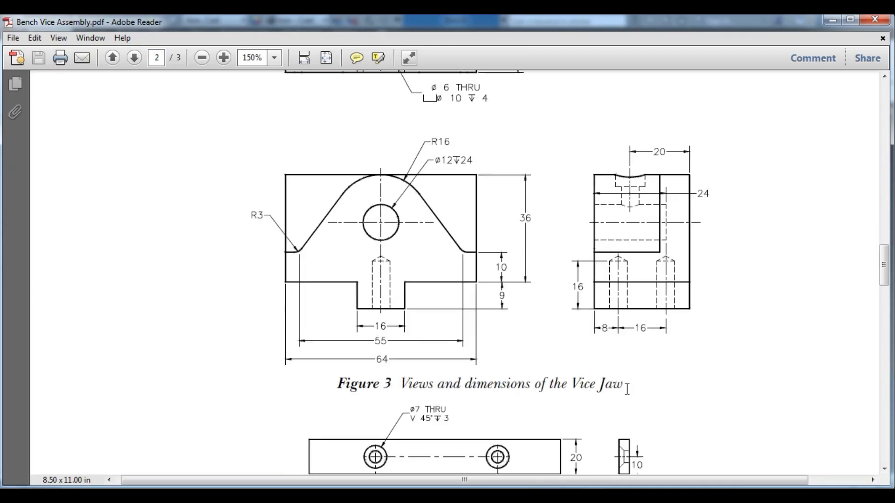
pyautogui.scroll(15, 664, 381)
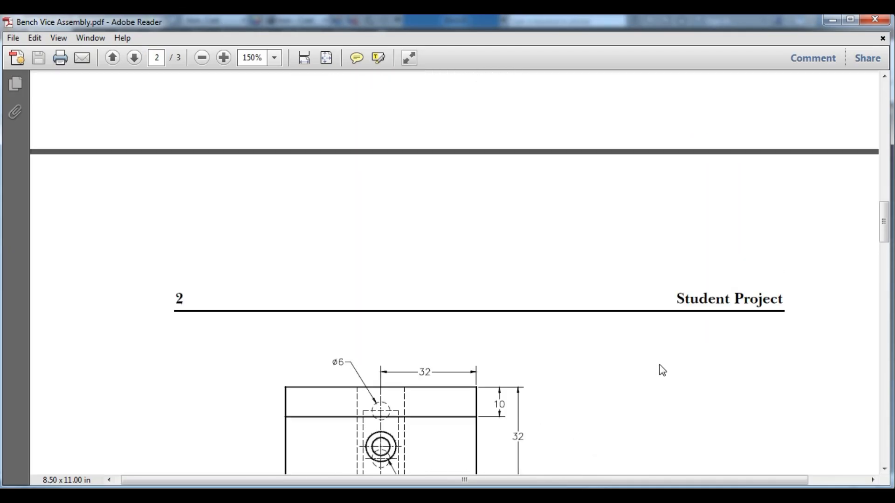
pyautogui.scroll(8, 655, 368)
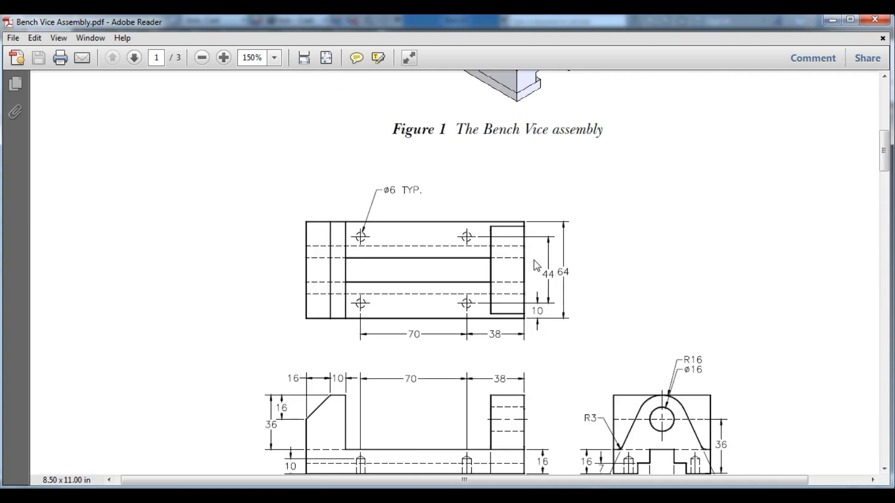
pyautogui.scroll(-5, 537, 265)
pyautogui.scroll(15, 505, 171)
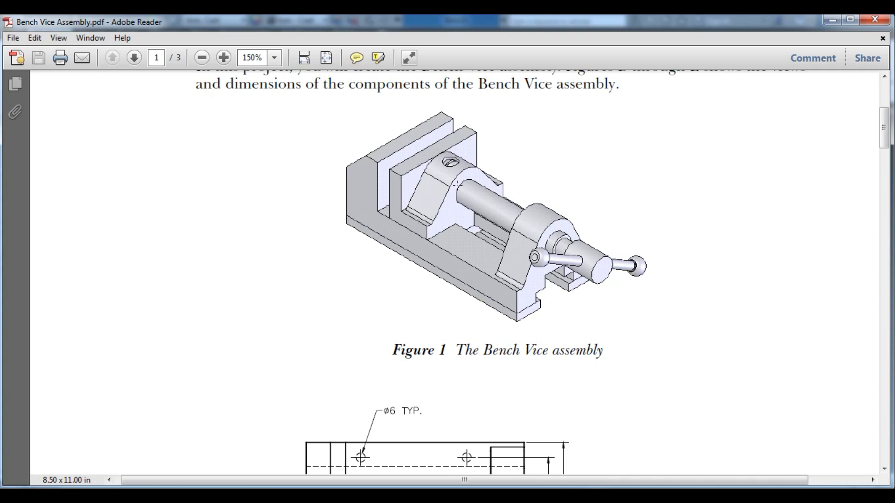
pyautogui.scroll(-20, 426, 238)
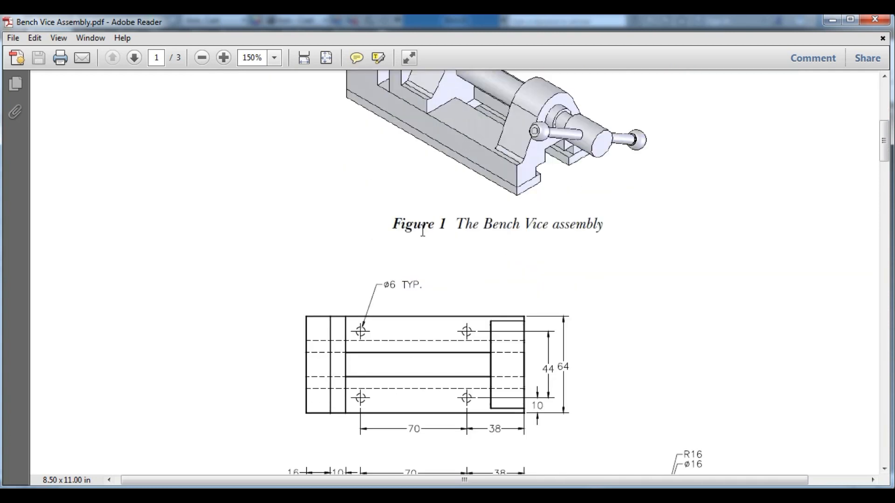
pyautogui.scroll(-8, 429, 239)
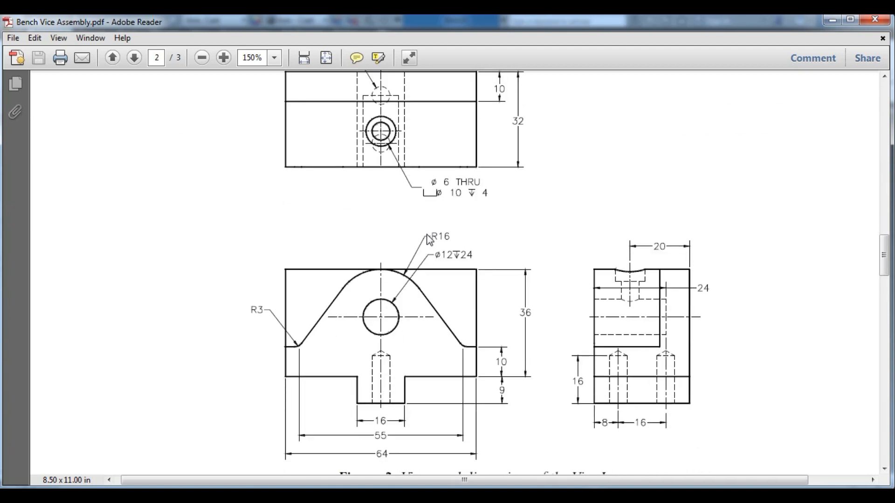
pyautogui.scroll(1, 428, 239)
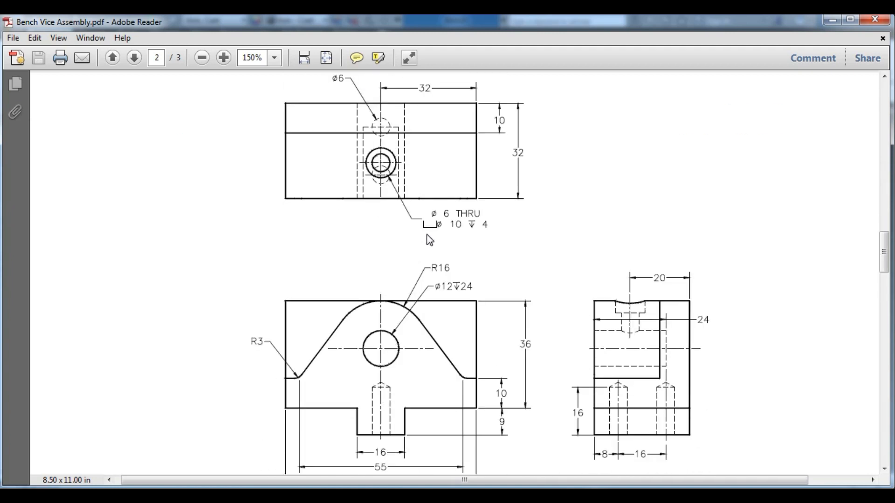
pyautogui.keyDown('ctrl'); pyautogui.scroll(-1, 429, 240); pyautogui.keyUp('ctrl')
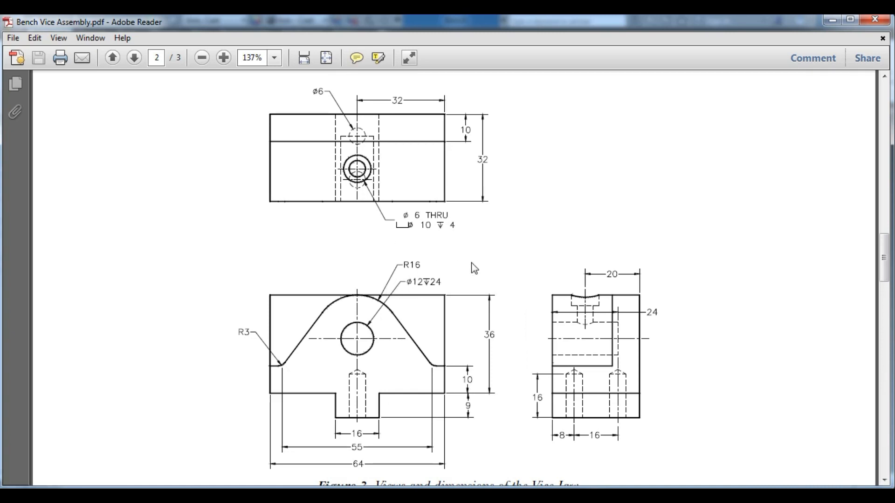
pyautogui.scroll(15, 401, 348)
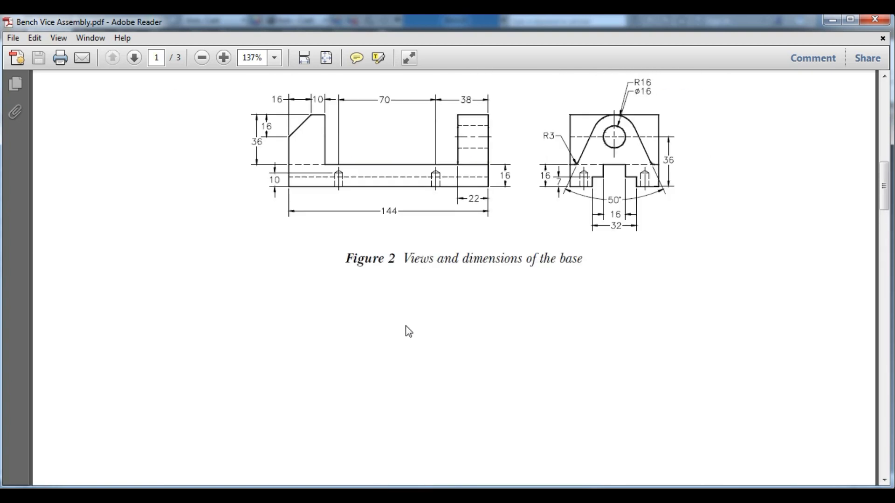
pyautogui.scroll(10, 408, 332)
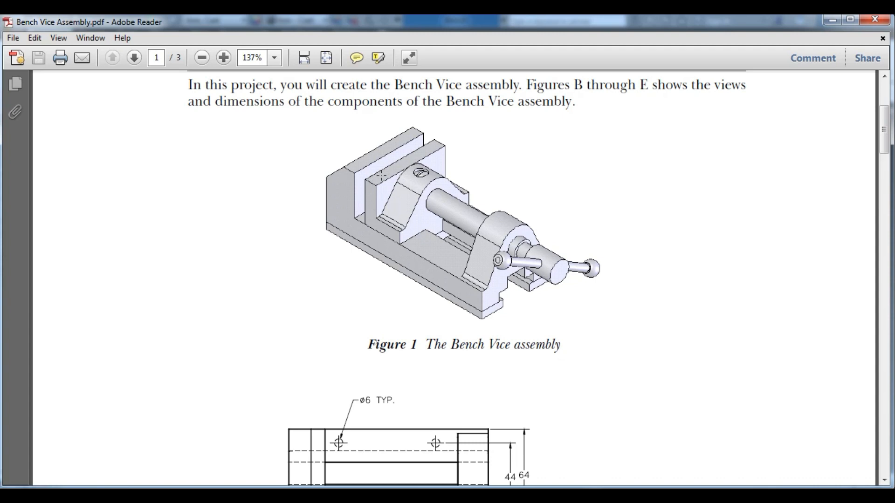
pyautogui.scroll(-15, 459, 201)
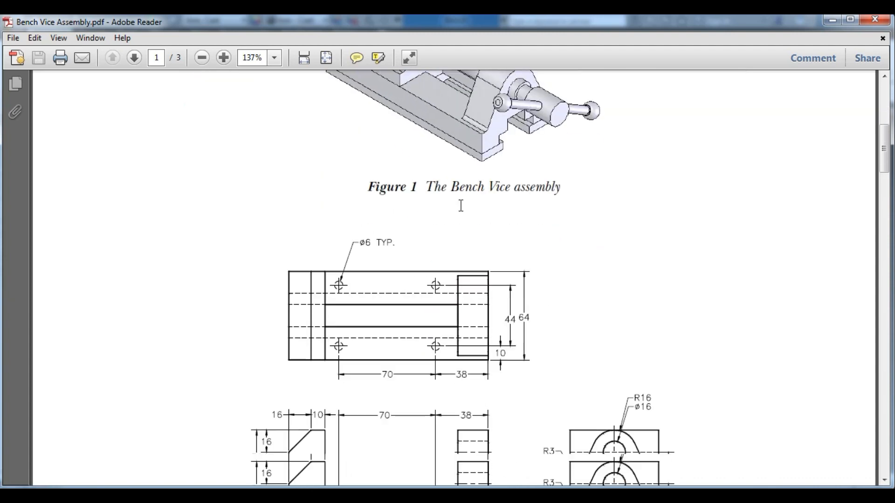
pyautogui.scroll(6, 473, 228)
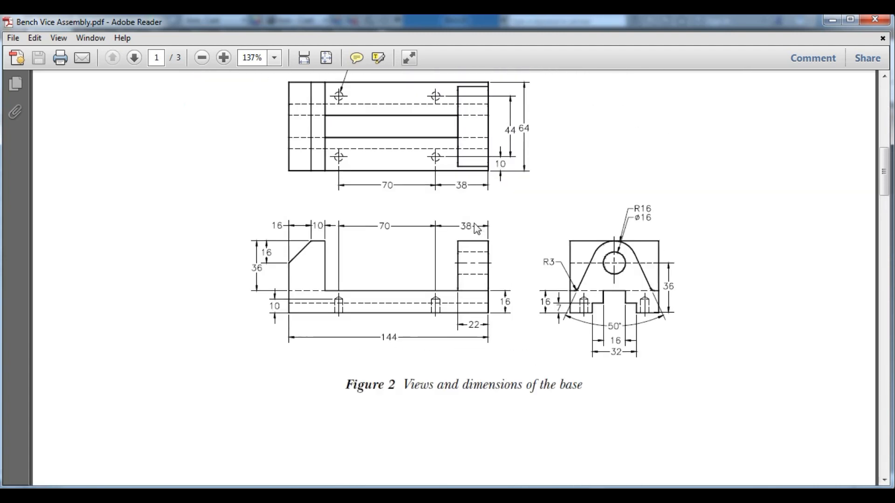
pyautogui.scroll(-18, 466, 231)
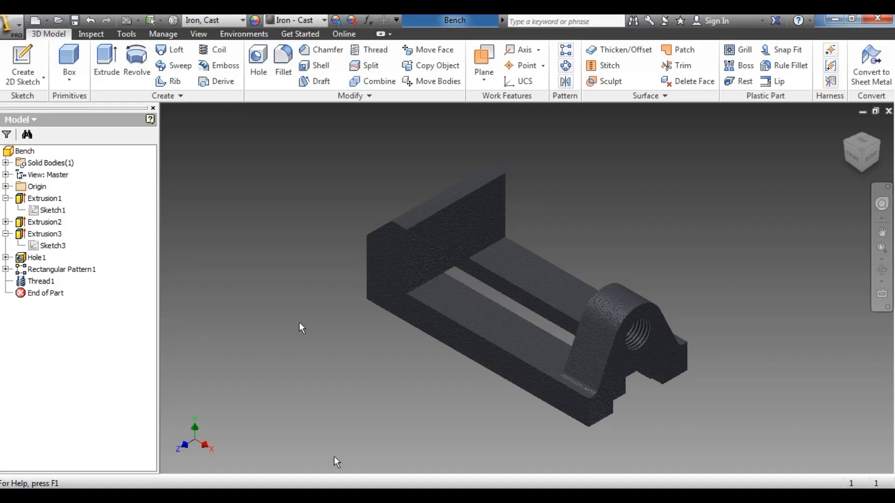
# - Create a new part in Inventor from the Standard.ipt template and save it as Vice Jaw in the Bench Vice folder
pyautogui.click(36, 21)
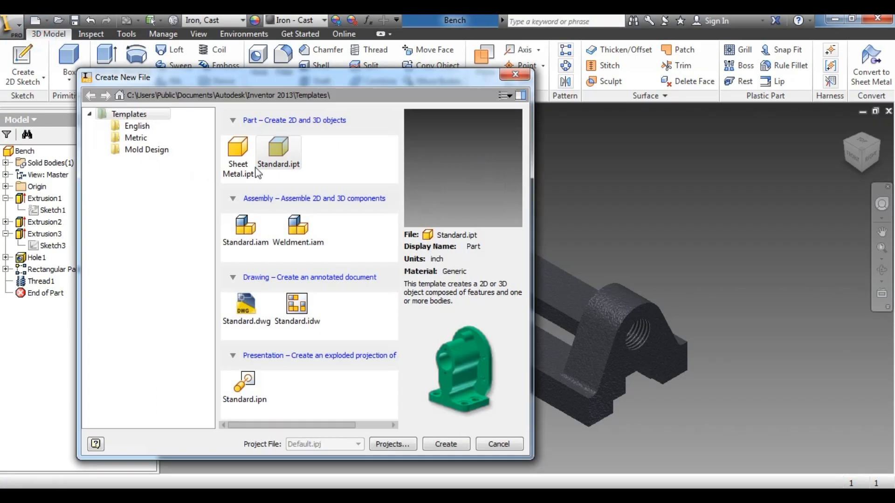
pyautogui.doubleClick(274, 154)
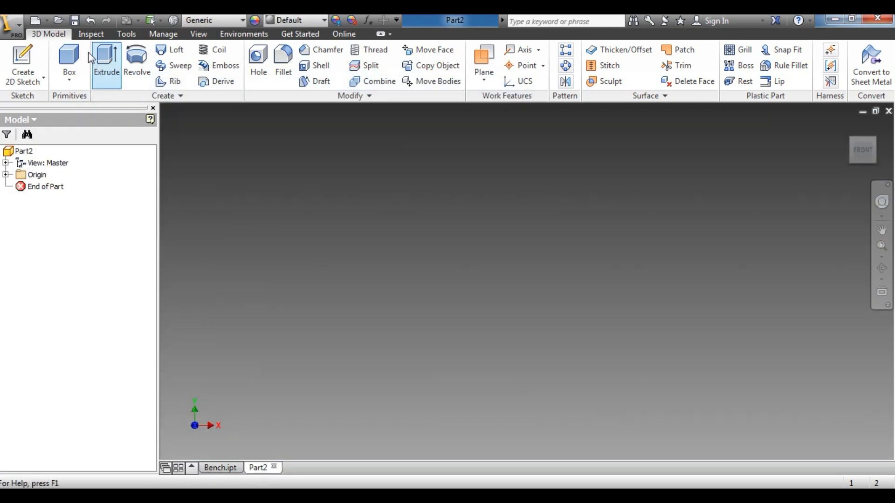
pyautogui.click(75, 20)
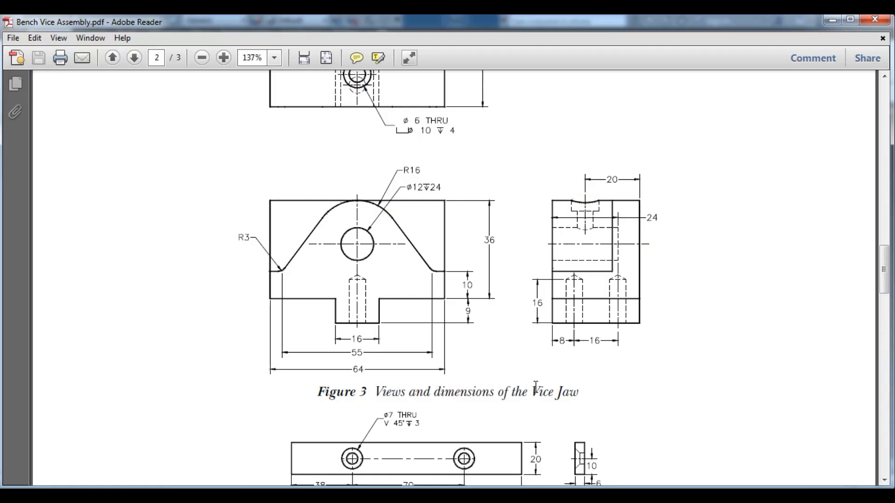
pyautogui.moveTo(534, 391); pyautogui.dragTo(572, 390)
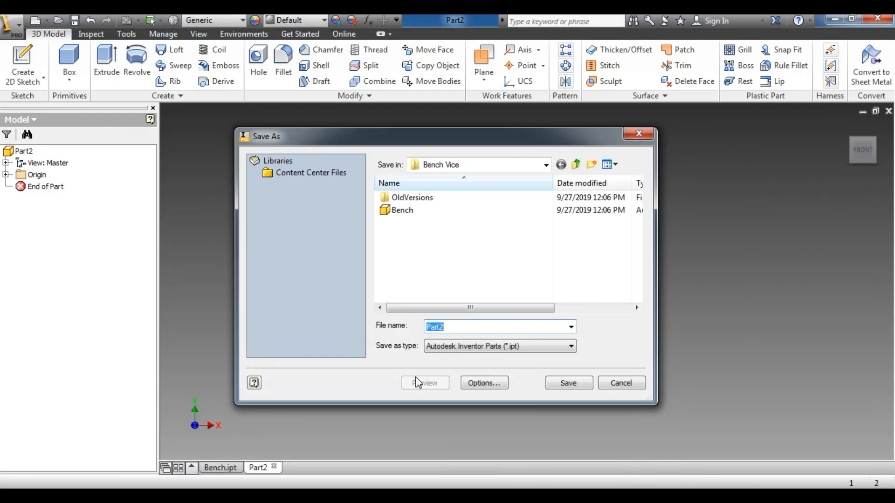
pyautogui.write('Vice Jaw')
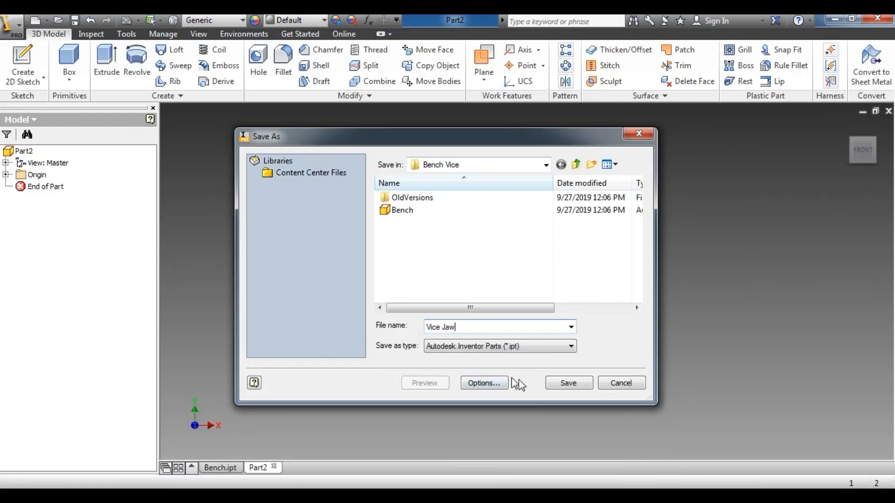
pyautogui.click(568, 383)
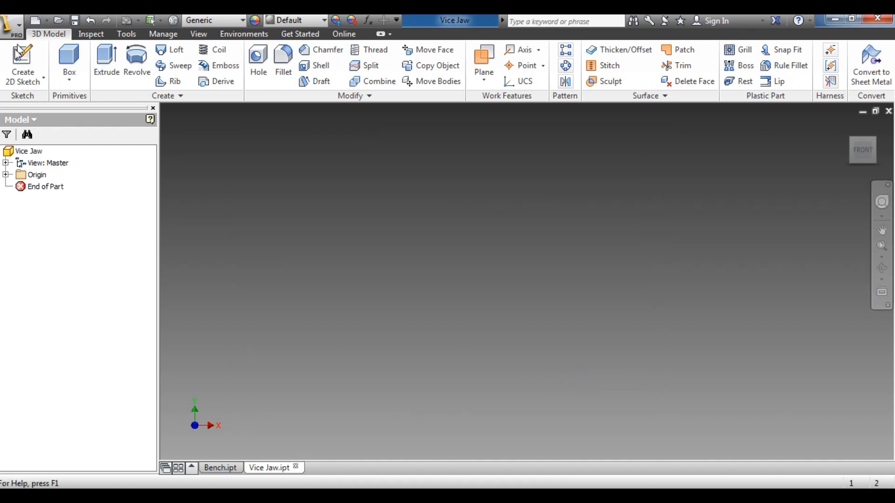
# - Start a new 2D sketch on the YZ plane of the Vice Jaw part
pyautogui.click(22, 61)
pyautogui.click(518, 255)
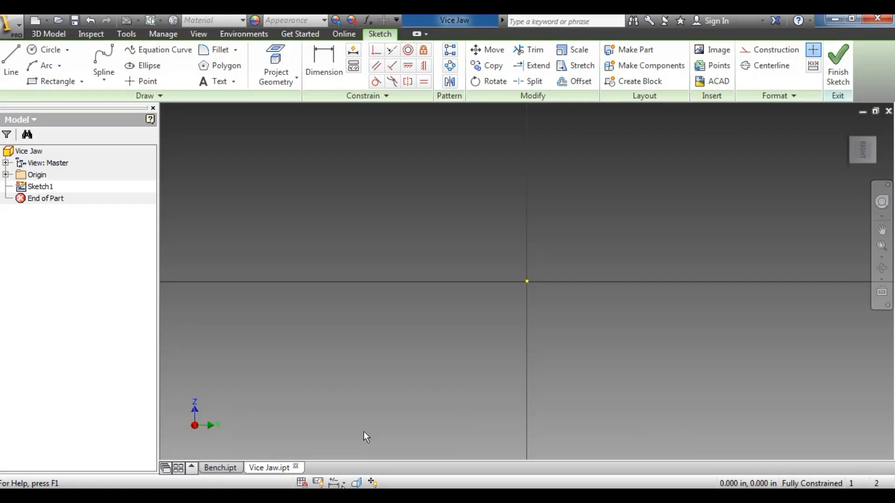
pyautogui.click(13, 55)
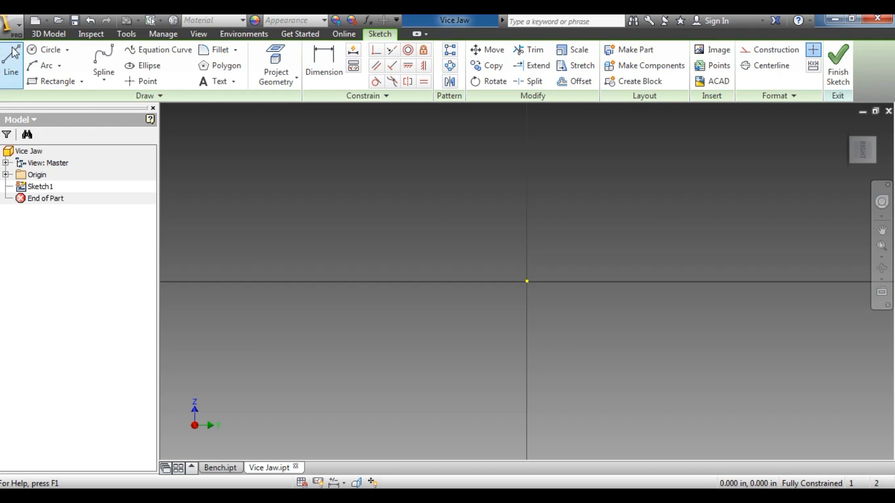
pyautogui.click(527, 282)
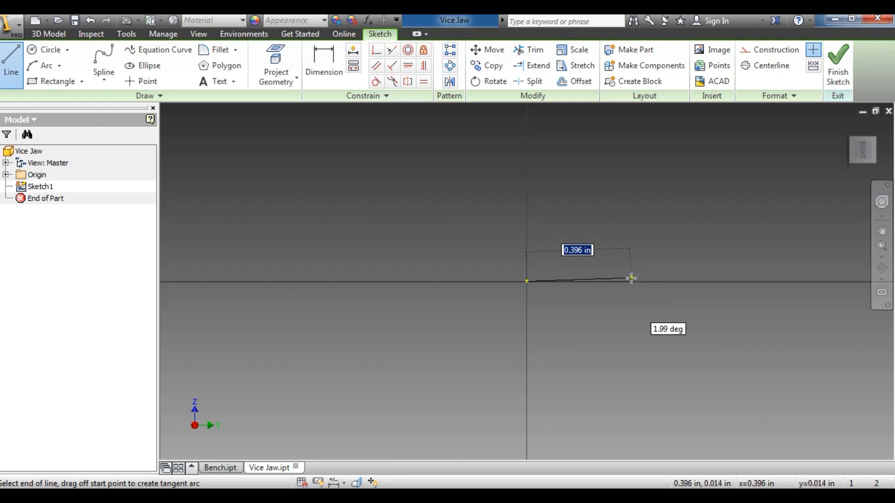
# - Set the Vice Jaw document's length units to millimeter
pyautogui.click(116, 33)
pyautogui.click(392, 70)
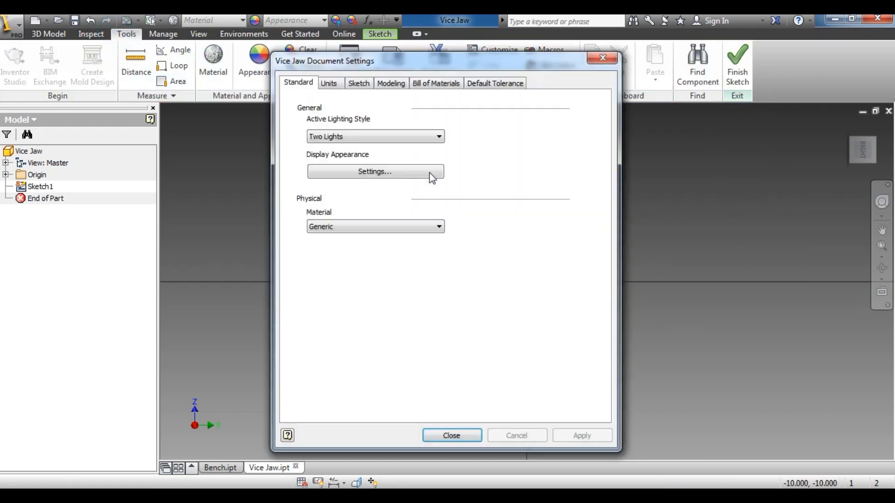
pyautogui.click(329, 84)
pyautogui.click(356, 131)
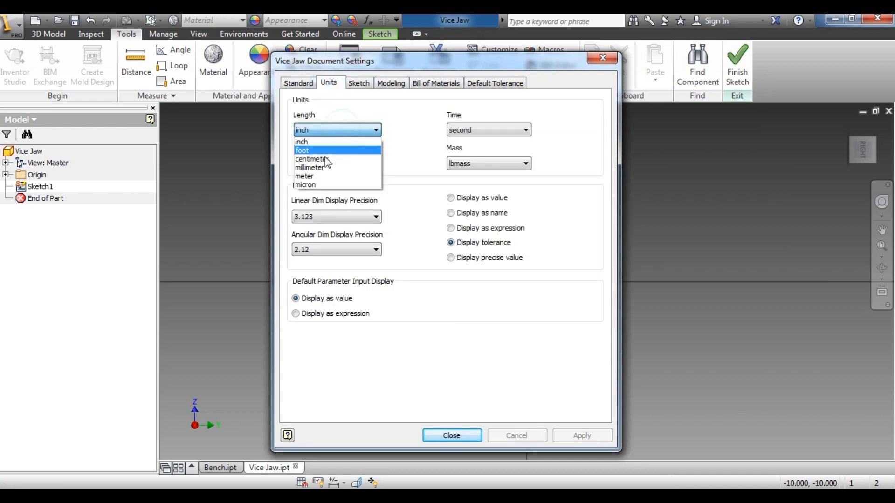
pyautogui.click(323, 168)
pyautogui.click(580, 435)
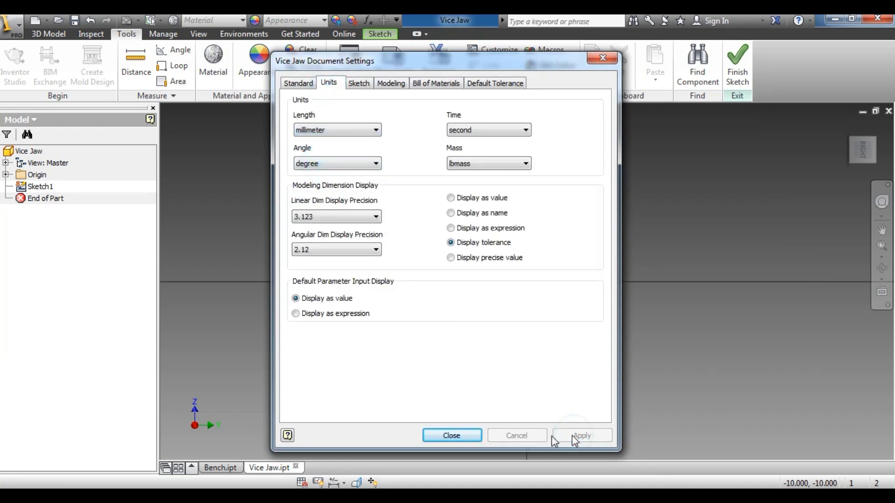
pyautogui.click(468, 437)
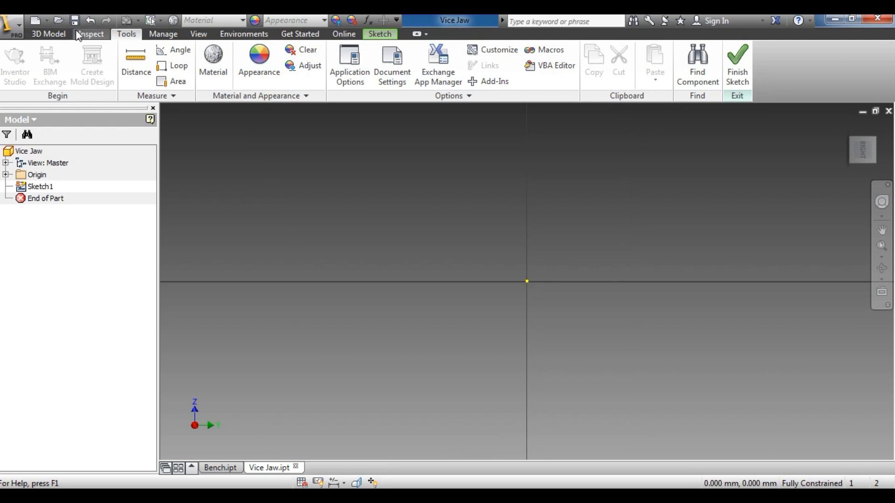
# - Sketch a 32 mm horizontal line along the positive Y axis from the origin and a 10 mm vertical line up from its end
pyautogui.click(380, 34)
pyautogui.click(11, 60)
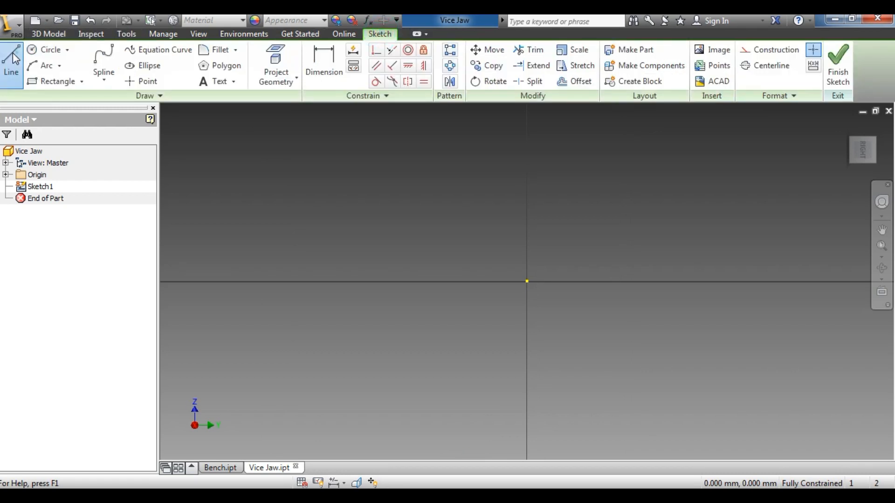
pyautogui.click(527, 281)
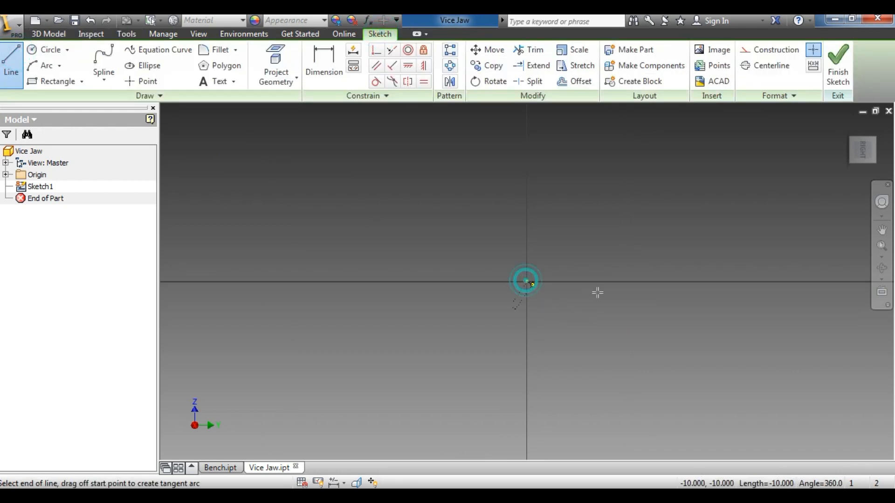
pyautogui.write('3')
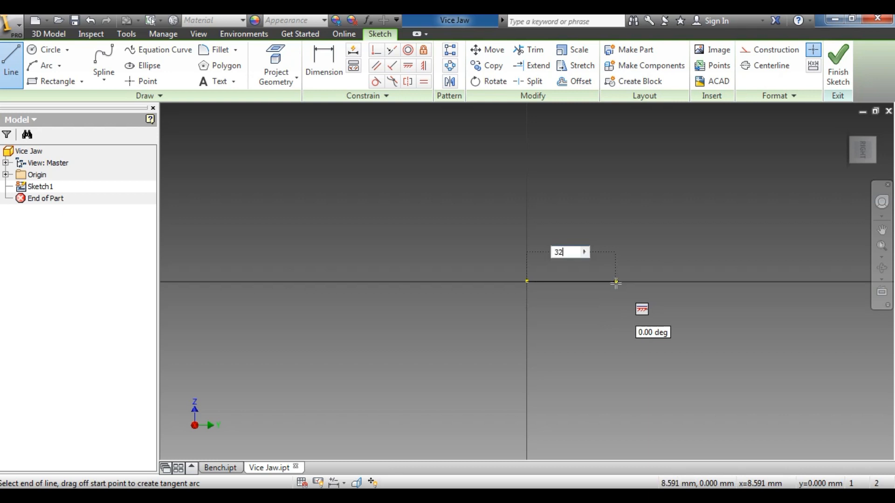
pyautogui.write('2')
pyautogui.press('Tab')
pyautogui.press('Return')
pyautogui.scroll(5, 488, 321)
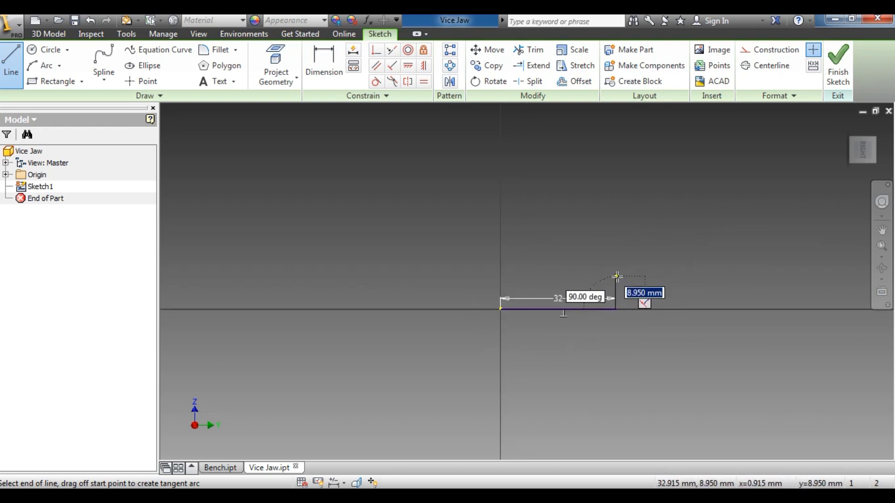
pyautogui.write('10')
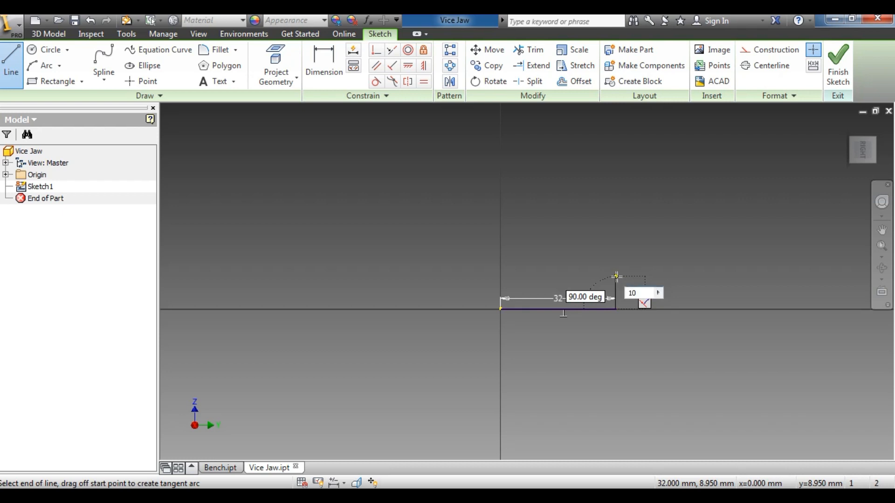
pyautogui.press('Return')
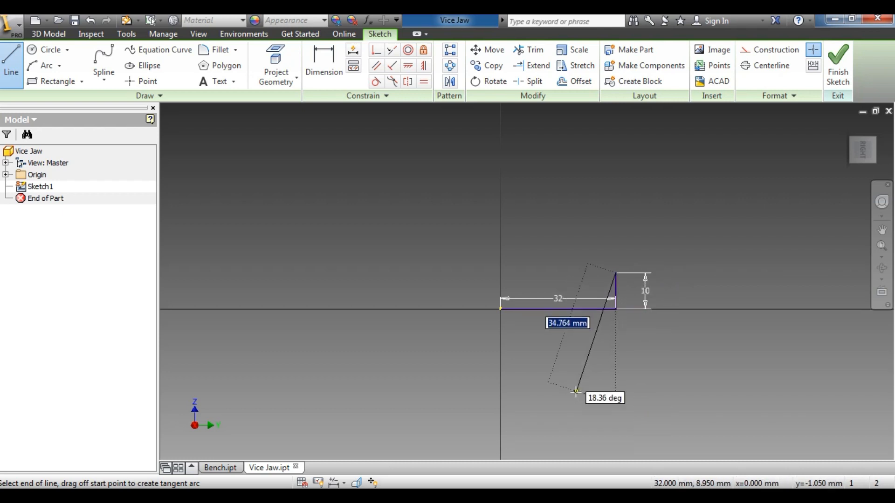
pyautogui.rightClick(576, 391)
pyautogui.click(640, 394)
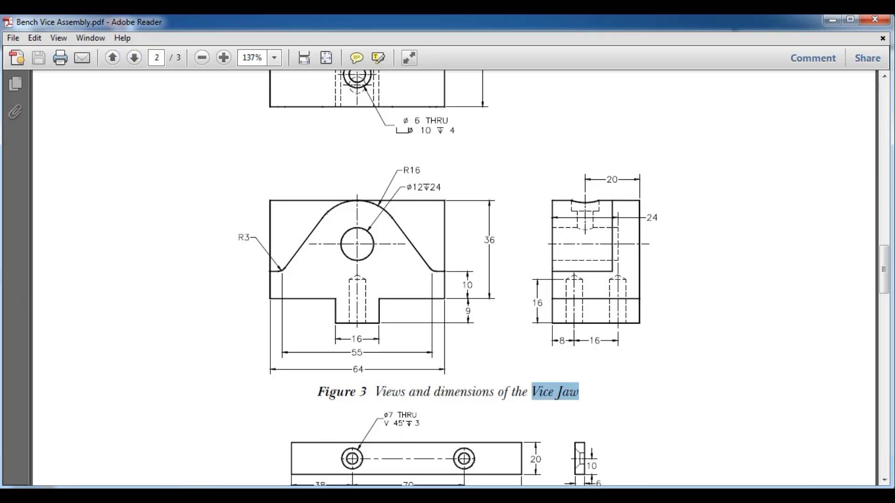
# - Check the vice jaw views and dimensions in Figure 3 of the PDF and return to the Inventor sketch
pyautogui.rightClick(221, 480)
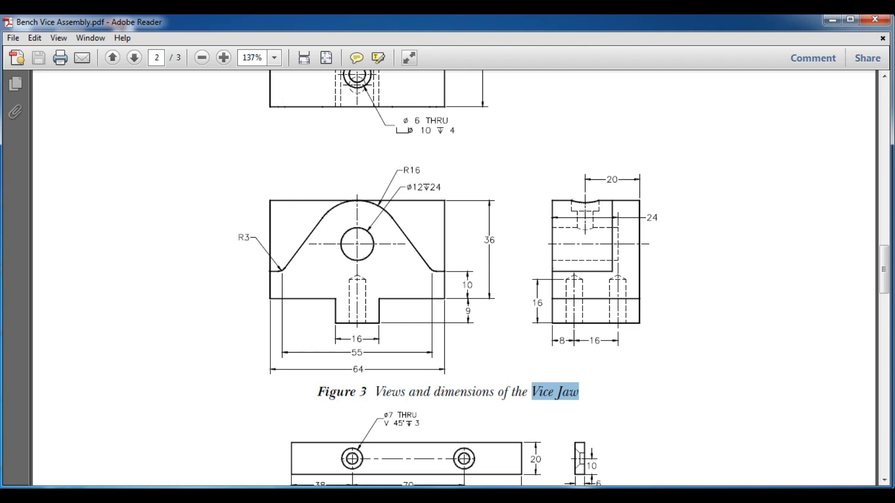
pyautogui.moveTo(340, 495)
pyautogui.hotkey('alt', 'Tab')
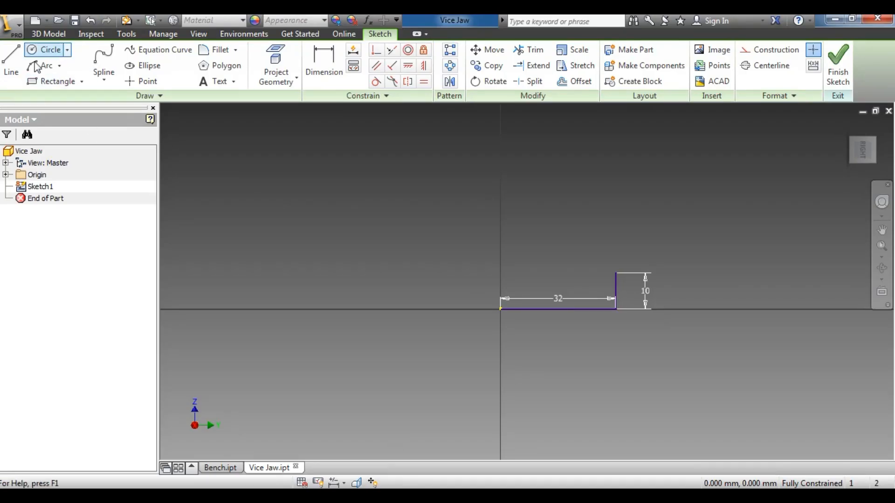
# - Sketch a vertical line straight up from the origin with length 36-16 (20 mm)
pyautogui.click(11, 60)
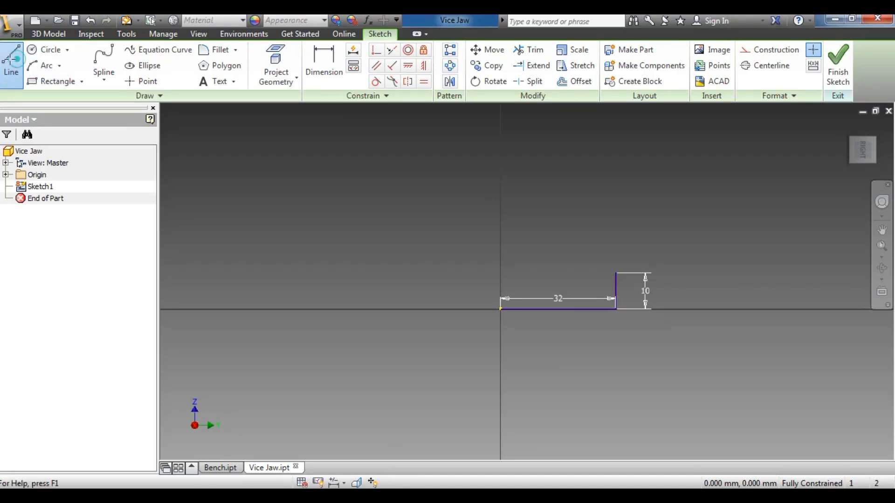
pyautogui.click(500, 308)
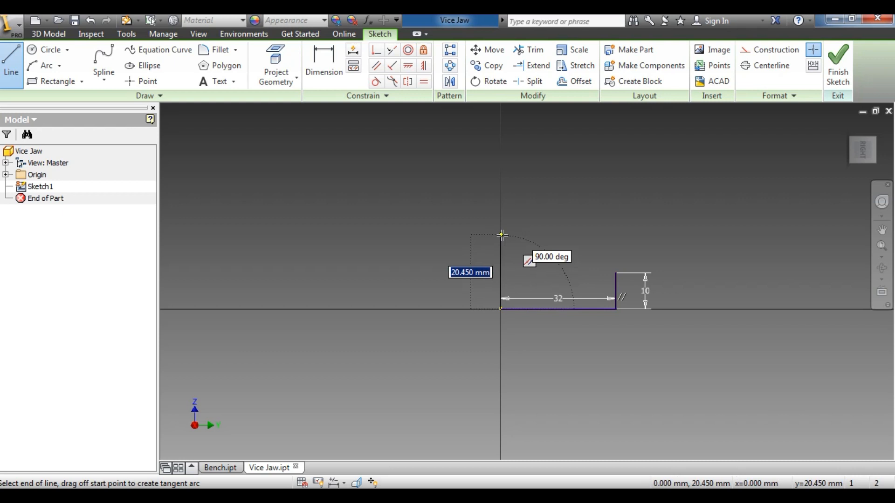
pyautogui.write('36-16')
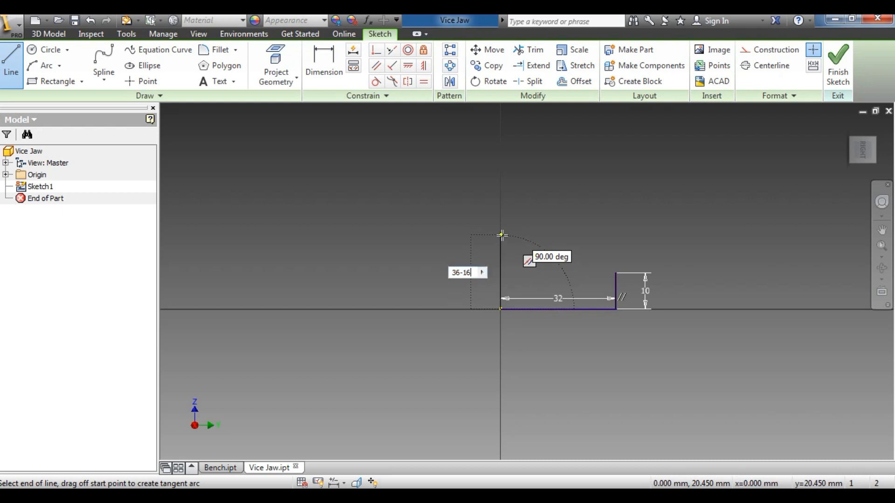
pyautogui.press('Return')
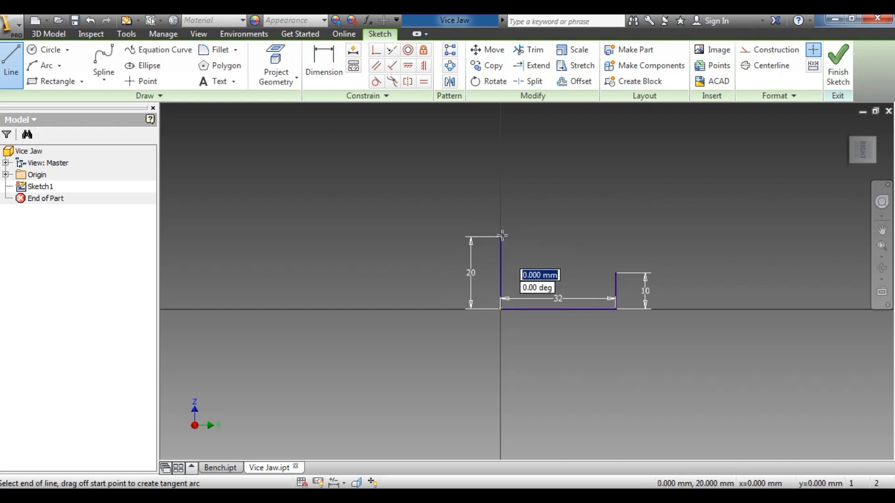
# - Draw a circle of diameter 16*2 (32 mm) centred on the upper end of the 20 mm vertical line
pyautogui.click(44, 50)
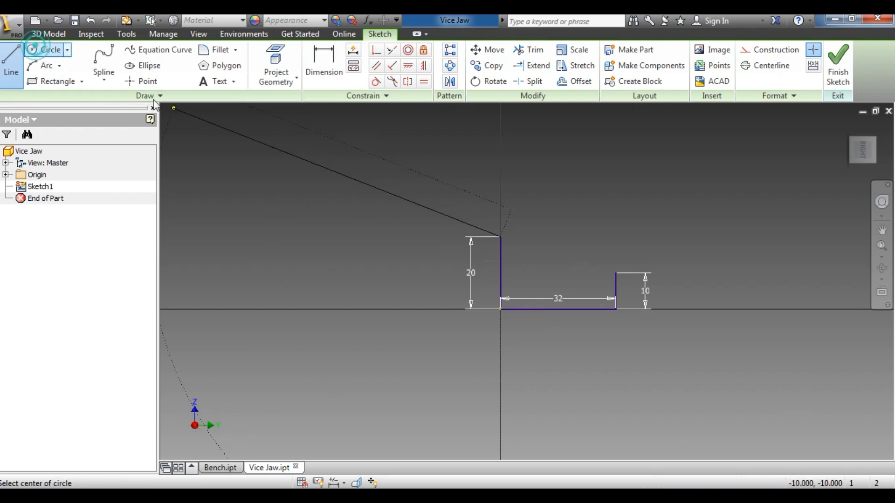
pyautogui.click(500, 238)
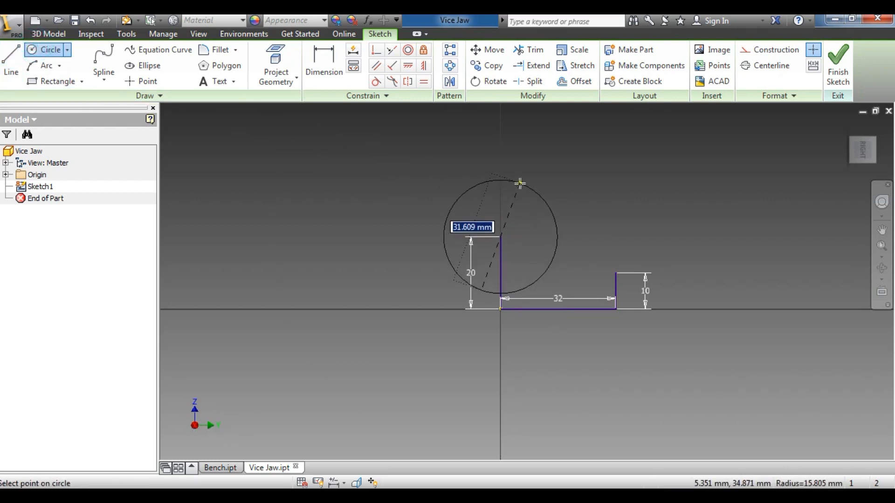
pyautogui.write('16*')
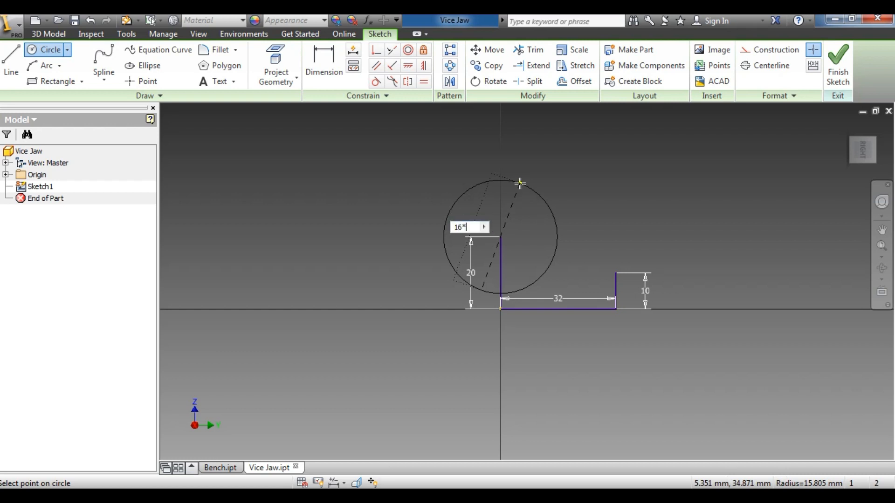
pyautogui.write('2')
pyautogui.press('Return')
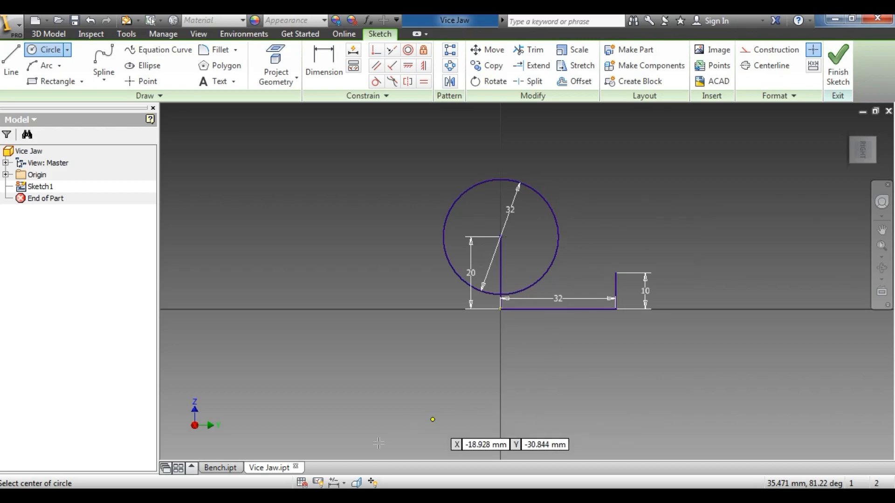
# - After checking Figure 3 in the PDF, sketch 32 mm from the origin along negative Y, 10 mm up, and across to the opposite vertical line's end
pyautogui.click(356, 488)
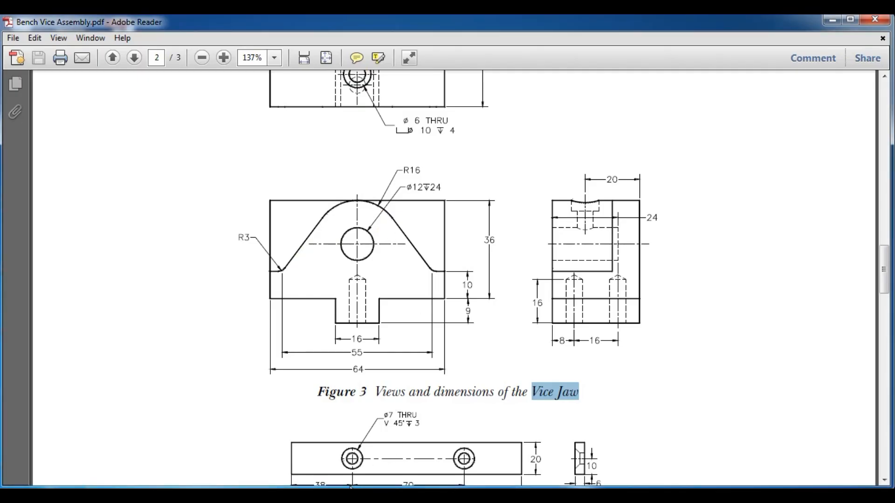
pyautogui.click(390, 488)
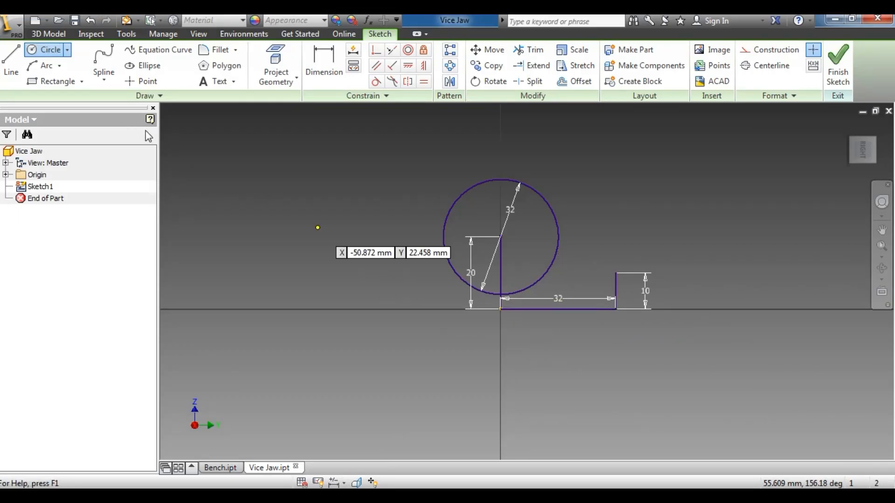
pyautogui.press('l')
pyautogui.press('l')
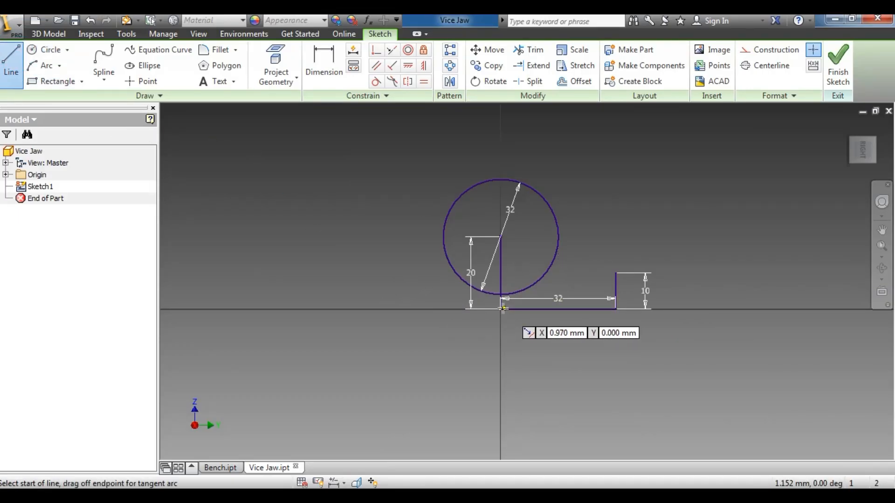
pyautogui.click(502, 309)
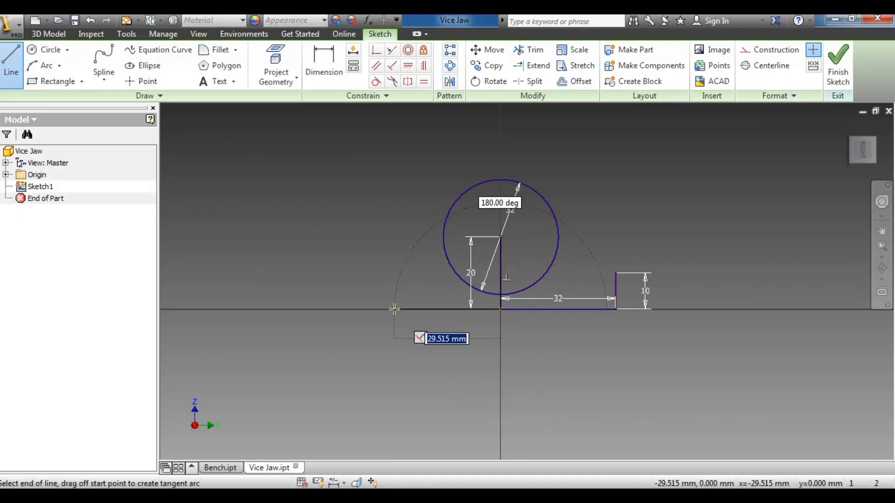
pyautogui.write('32')
pyautogui.press('Return')
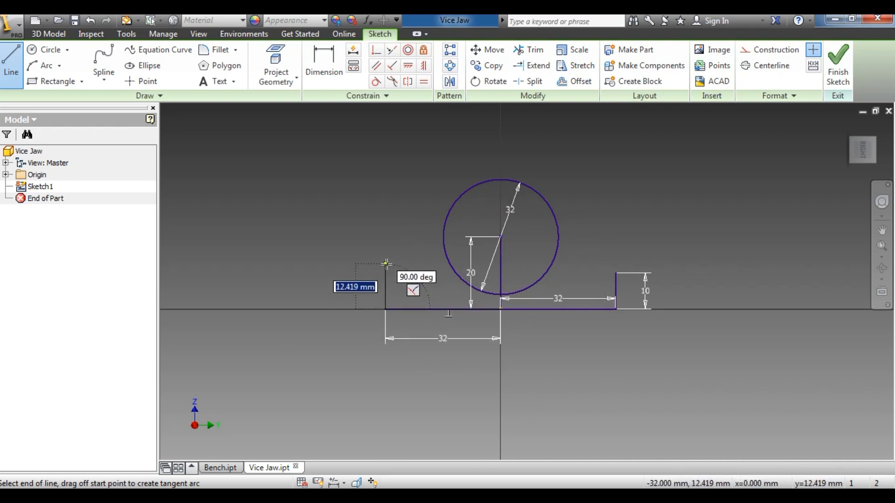
pyautogui.write('10')
pyautogui.press('Return')
pyautogui.write('16')
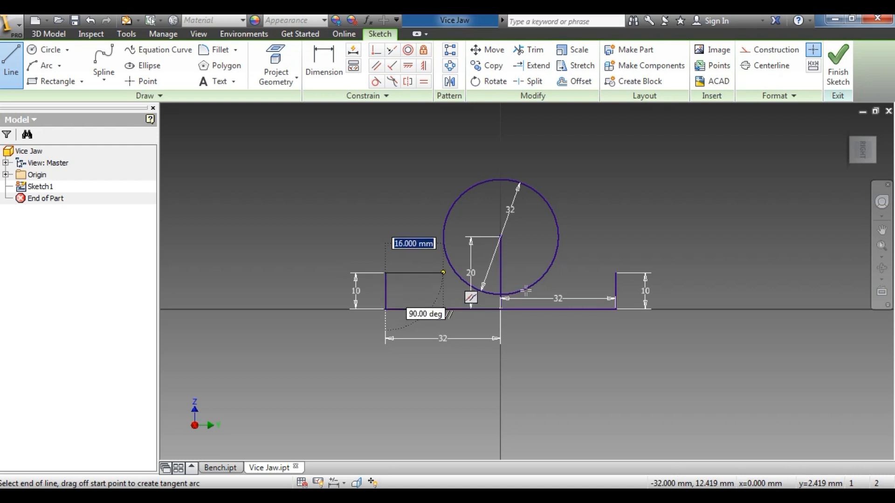
pyautogui.click(616, 273)
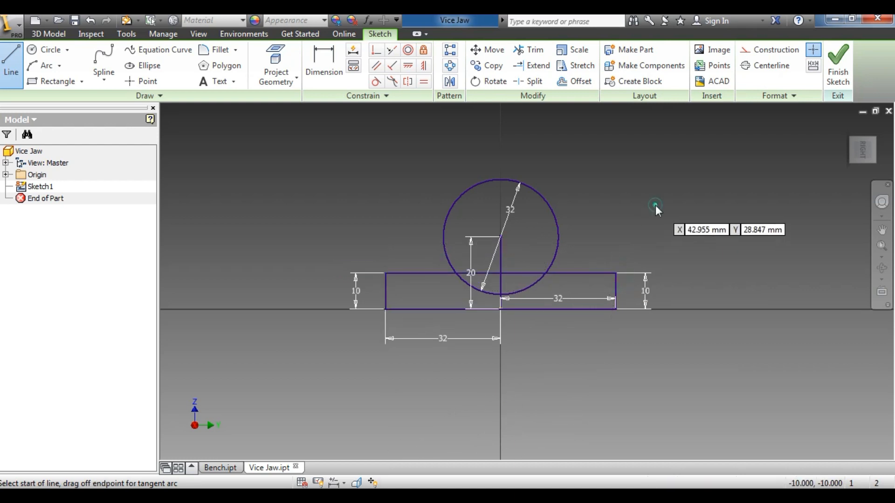
pyautogui.rightClick(655, 206)
pyautogui.click(690, 200)
# - Sketch a slanted line from the circle's upper left side down into the left part of the base rectangle
pyautogui.click(14, 55)
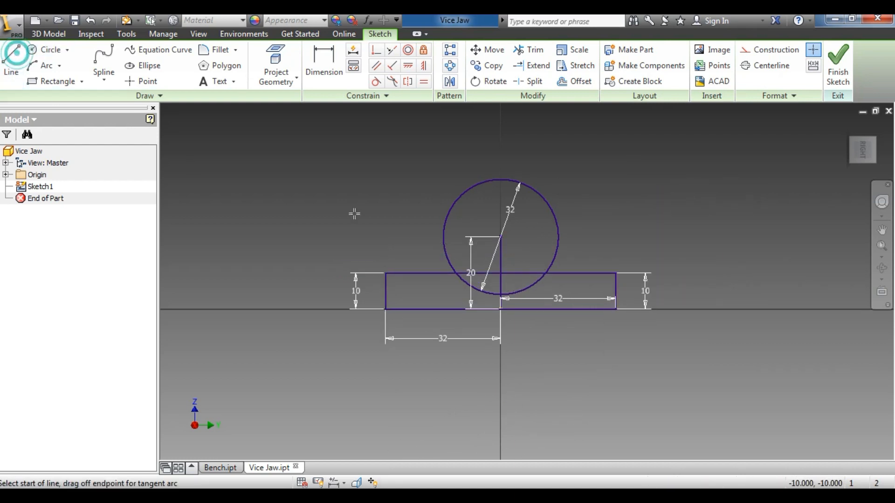
pyautogui.click(464, 192)
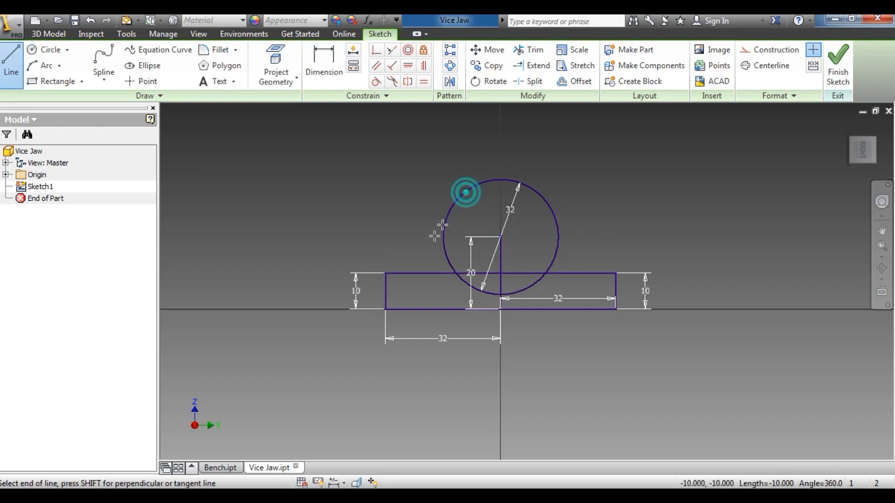
pyautogui.click(410, 292)
pyautogui.rightClick(415, 293)
pyautogui.click(468, 291)
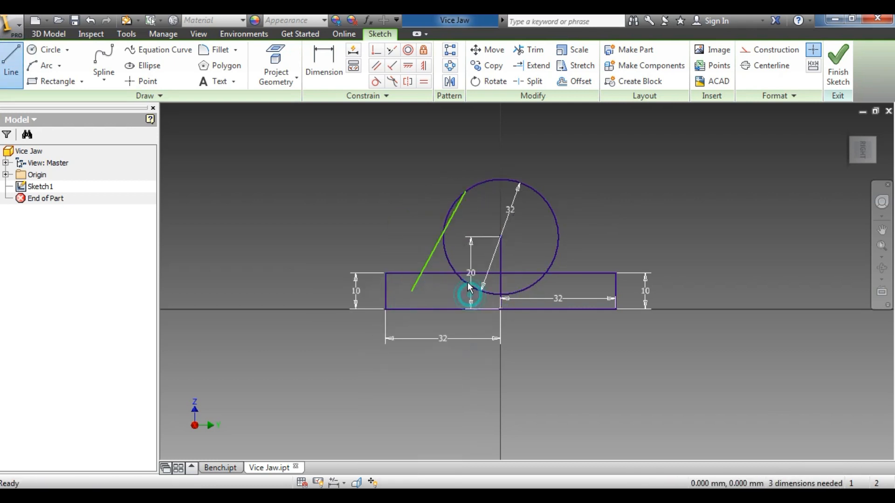
# - Sketch a slanted line from the circle's upper right side down into the right part of the base rectangle
pyautogui.click(14, 56)
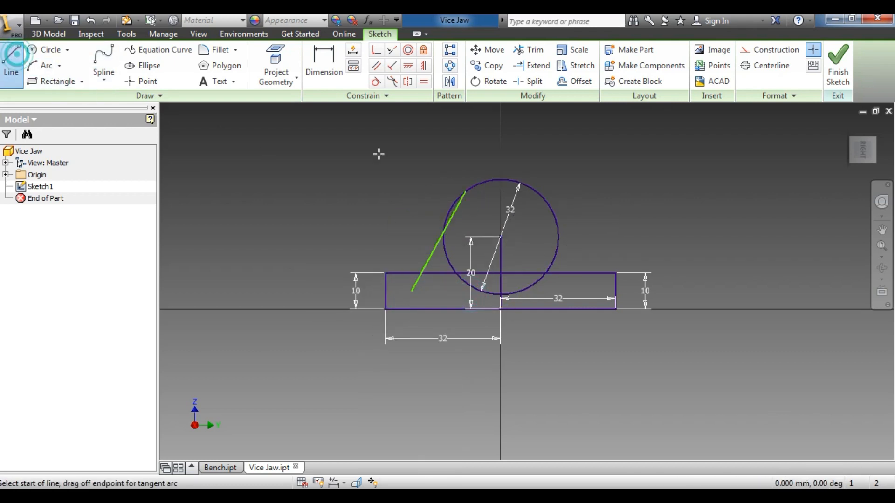
pyautogui.click(539, 193)
pyautogui.click(593, 291)
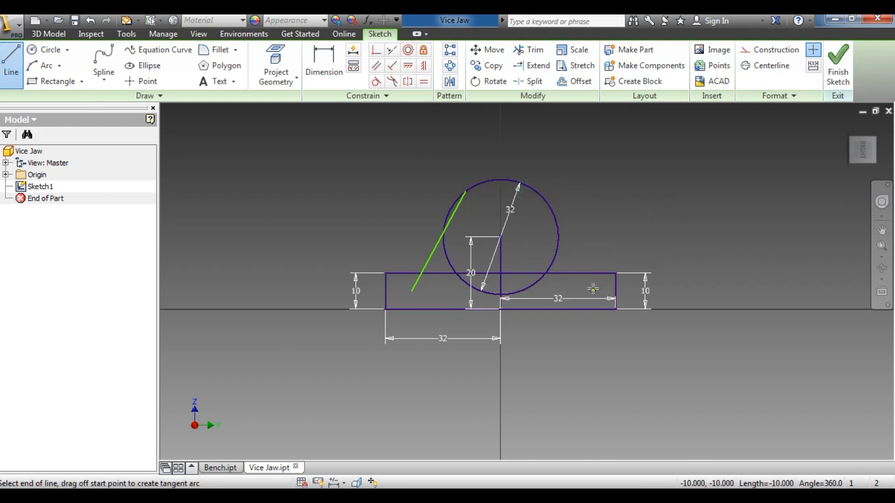
pyautogui.rightClick(593, 291)
pyautogui.click(697, 309)
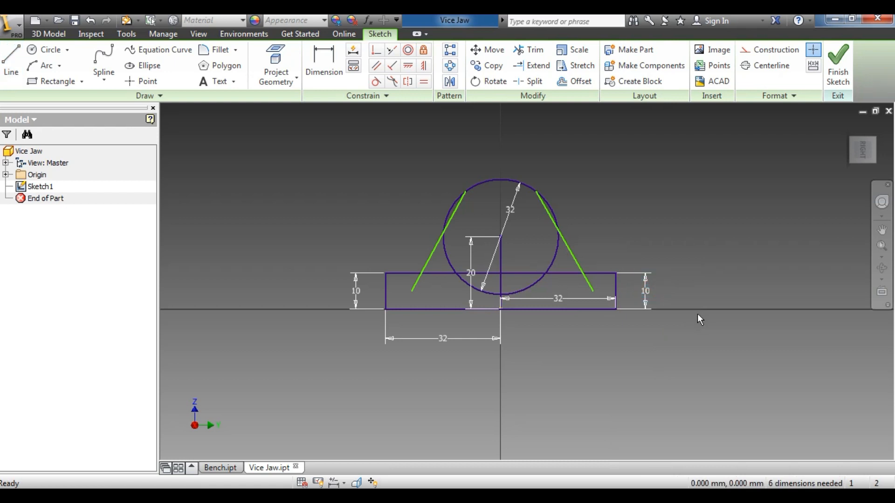
# - Apply tangent constraints between the circle and both slanted lines
pyautogui.click(376, 81)
pyautogui.scroll(3, 446, 179)
pyautogui.click(512, 193)
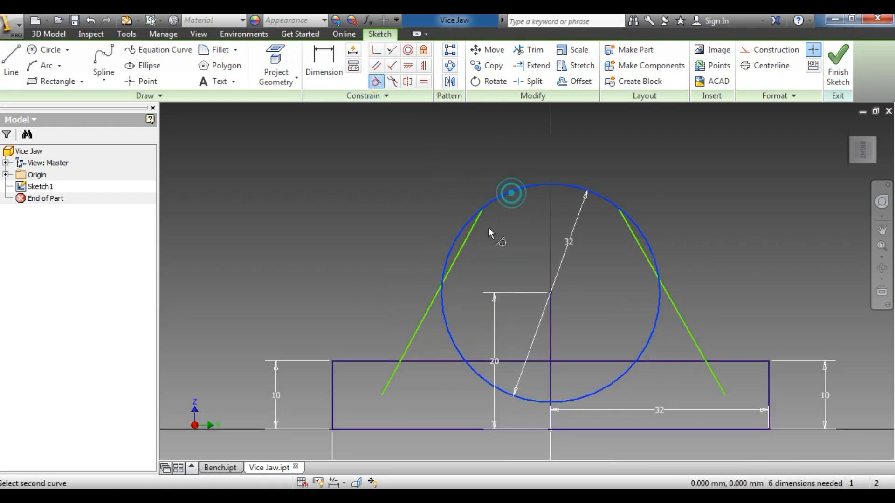
pyautogui.click(465, 244)
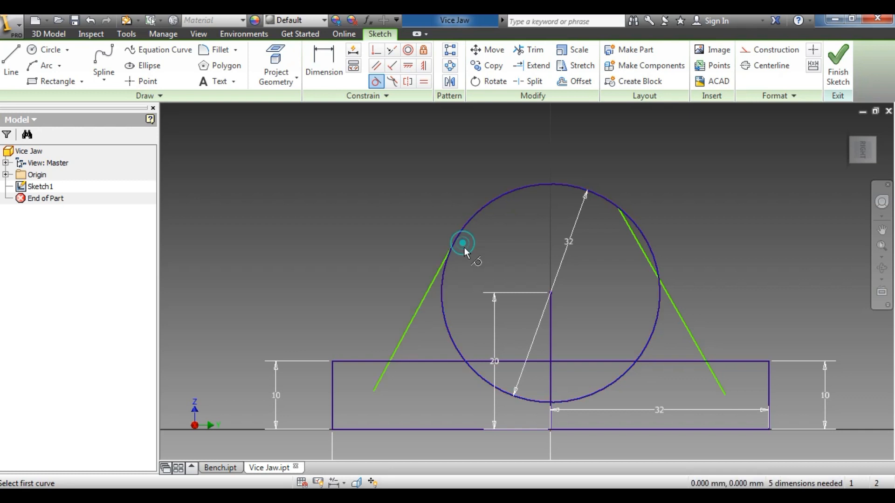
pyautogui.click(637, 227)
pyautogui.click(638, 242)
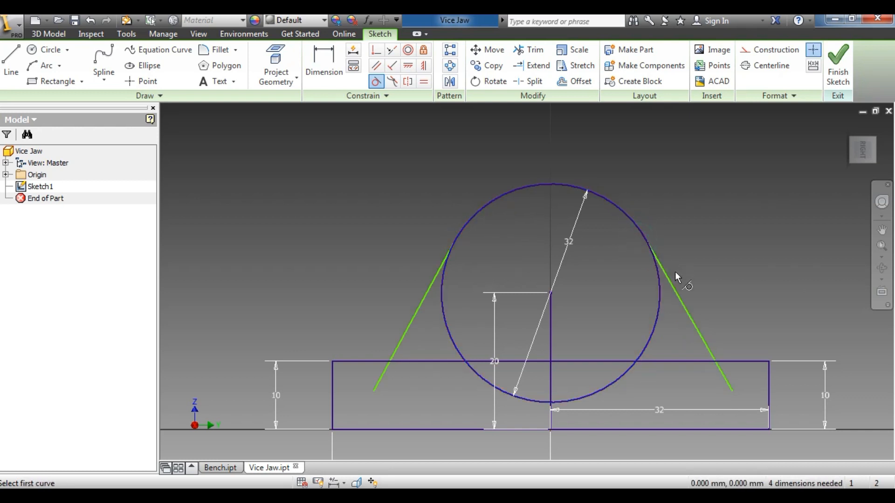
# - Dimension the angle between the two slanted lines as 50 degrees
pyautogui.click(324, 65)
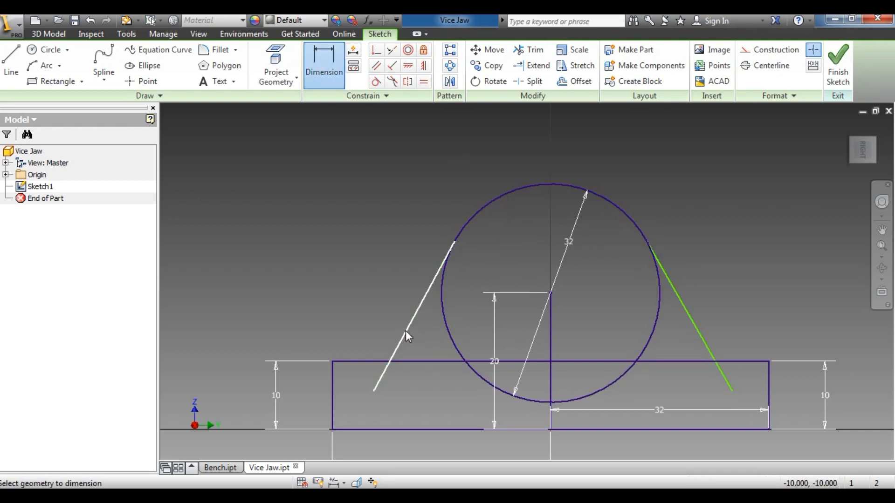
pyautogui.click(405, 331)
pyautogui.click(704, 344)
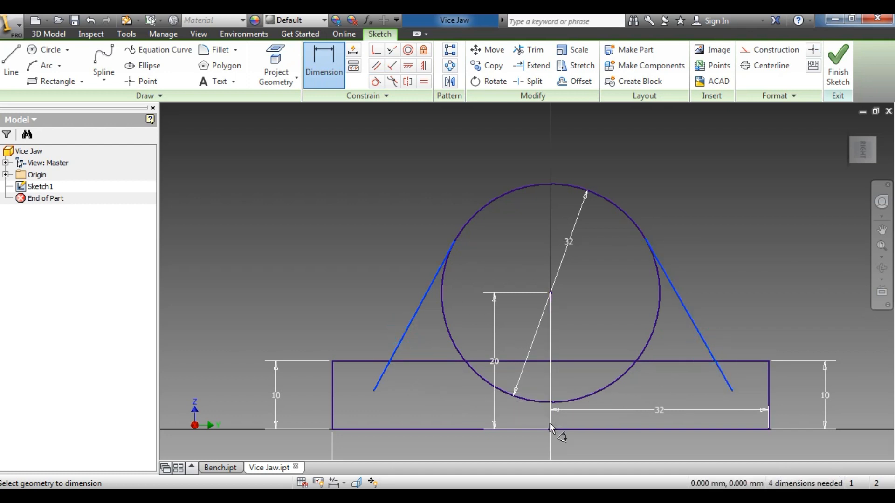
pyautogui.click(539, 449)
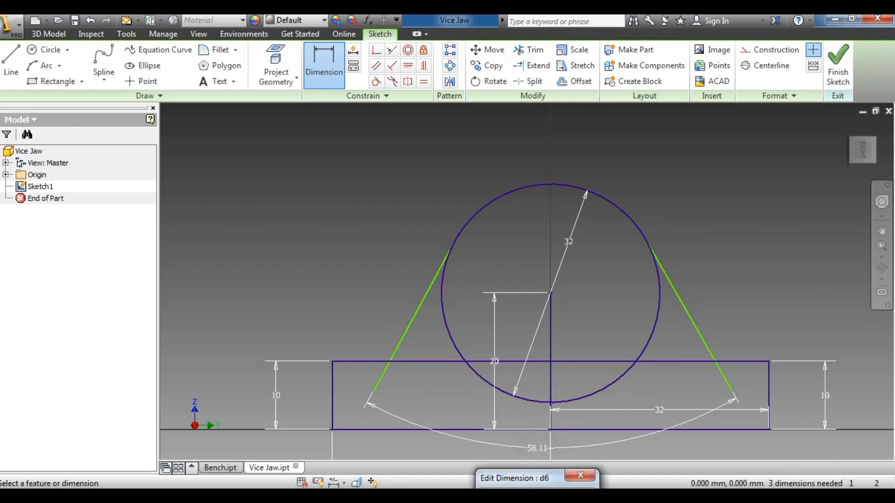
pyautogui.press('Return')
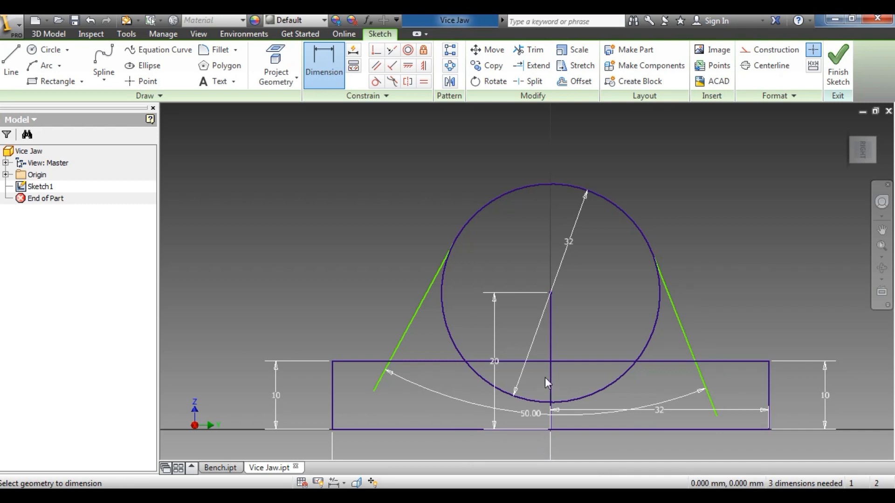
# - Dimension the angle between the vertical centre line and the right slanted line as 25 degrees
pyautogui.click(550, 363)
pyautogui.click(688, 344)
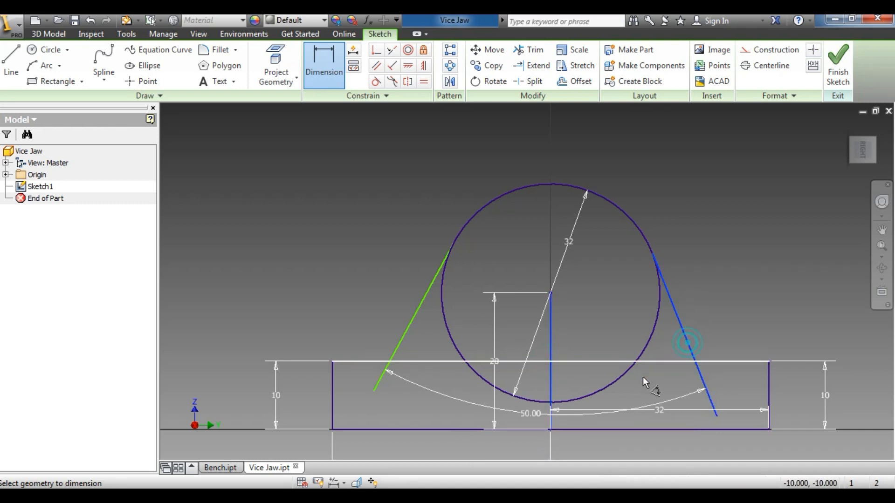
pyautogui.click(637, 394)
pyautogui.write('25')
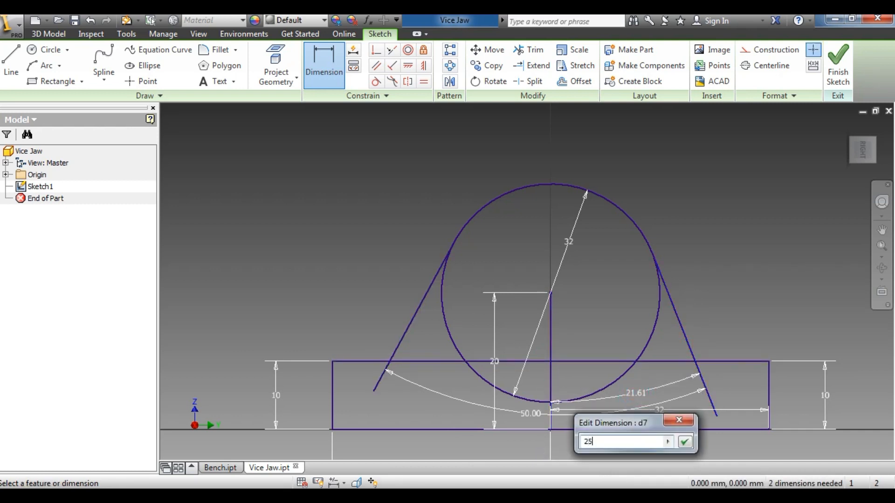
pyautogui.press('Return')
pyautogui.moveTo(636, 394); pyautogui.dragTo(645, 440, button='right')
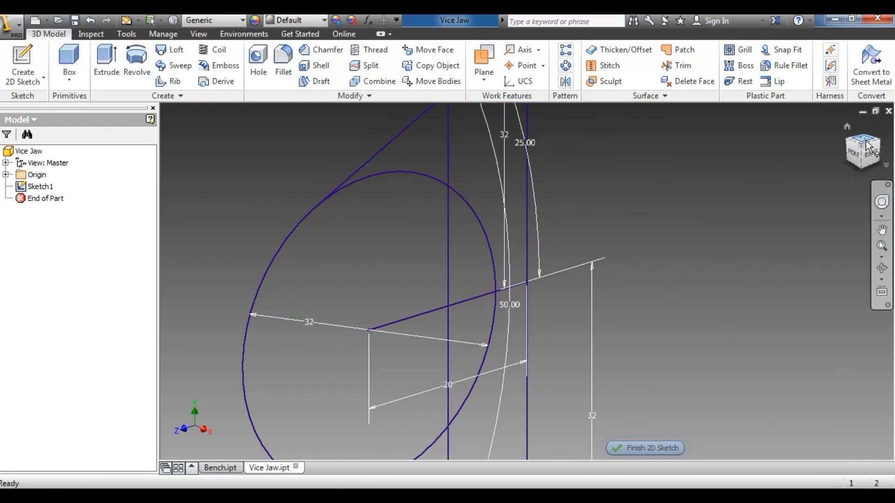
pyautogui.click(866, 141)
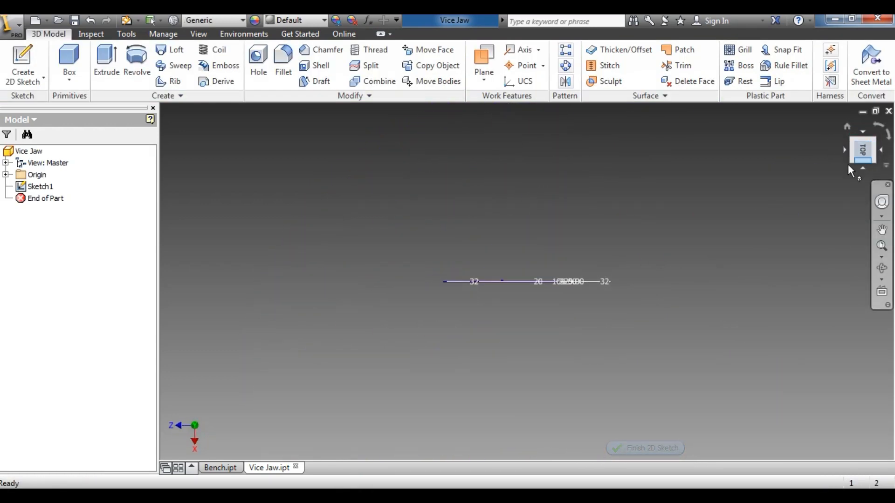
pyautogui.rightClick(21, 187)
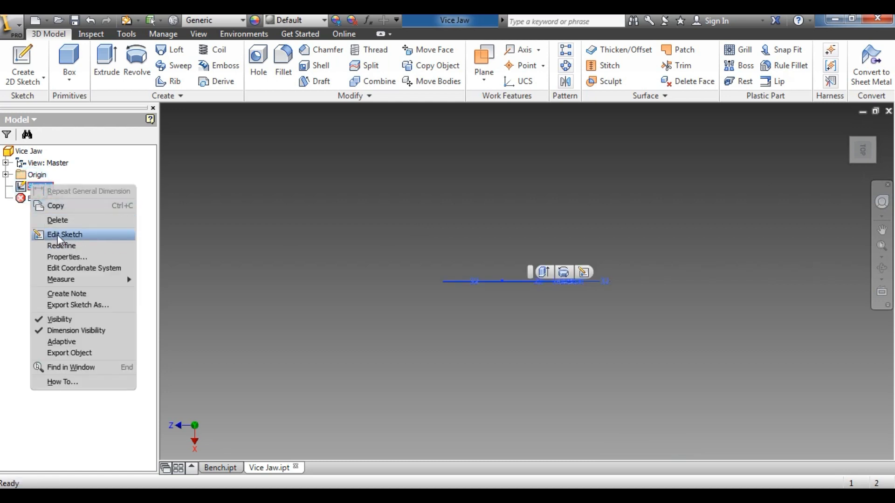
pyautogui.click(60, 234)
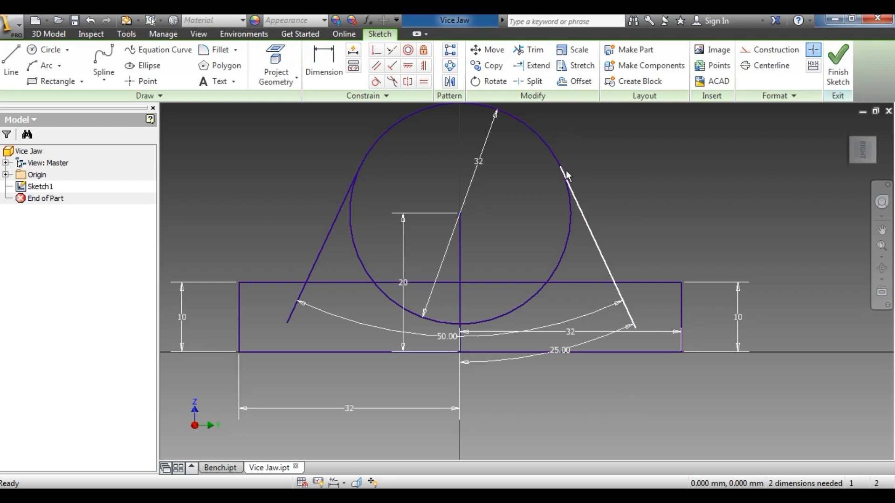
# - Trim the circle's lower arcs and the part of the base rectangle's upper edge lying between the two slanted lines
pyautogui.click(535, 50)
pyautogui.click(586, 282)
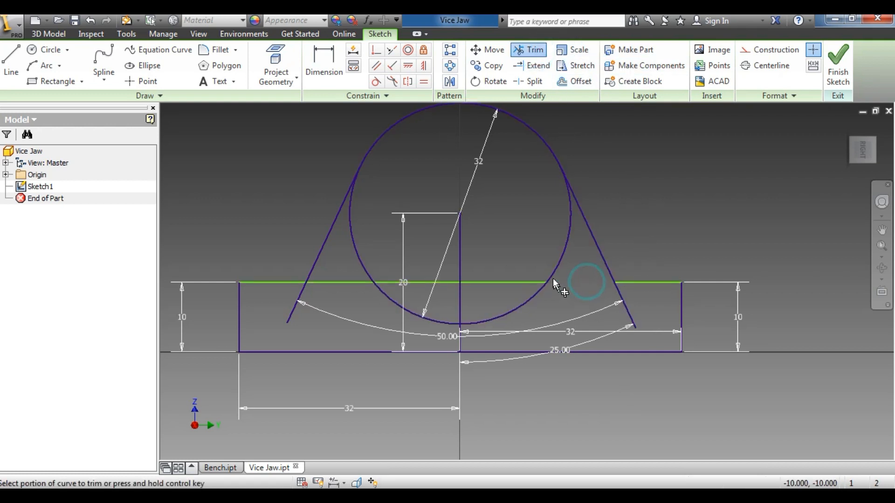
pyautogui.click(552, 276)
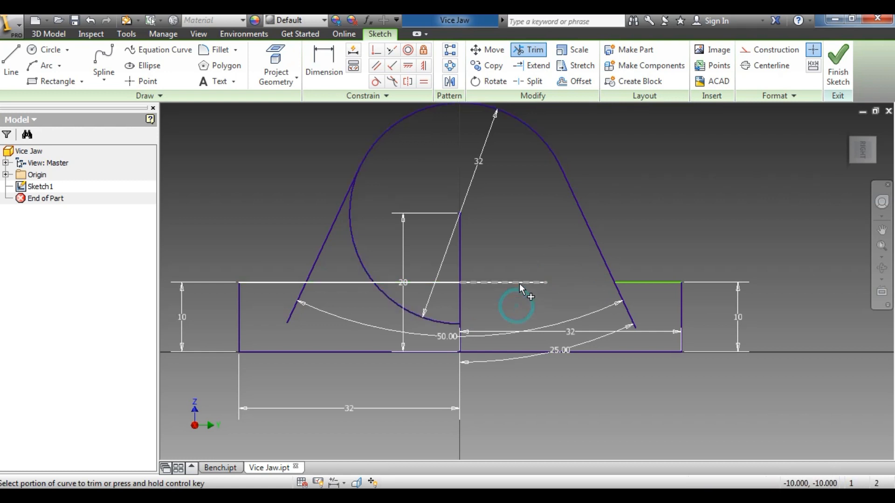
pyautogui.click(520, 283)
pyautogui.click(445, 282)
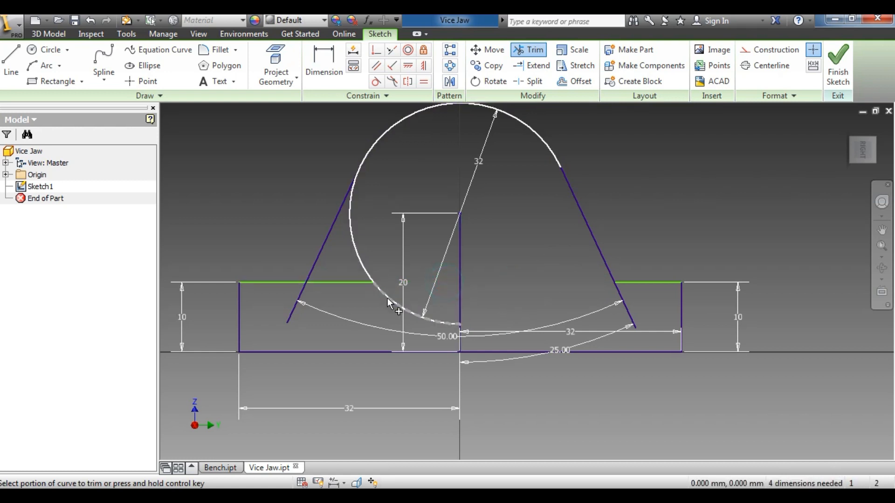
pyautogui.click(366, 283)
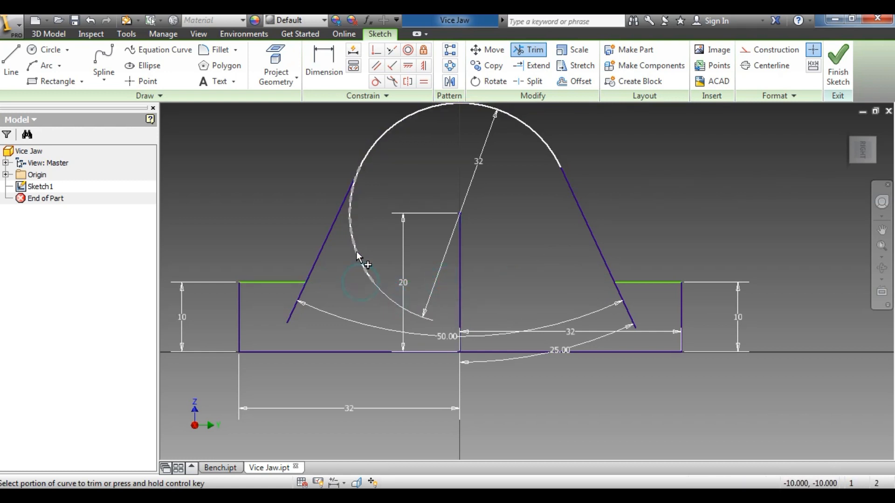
pyautogui.click(357, 256)
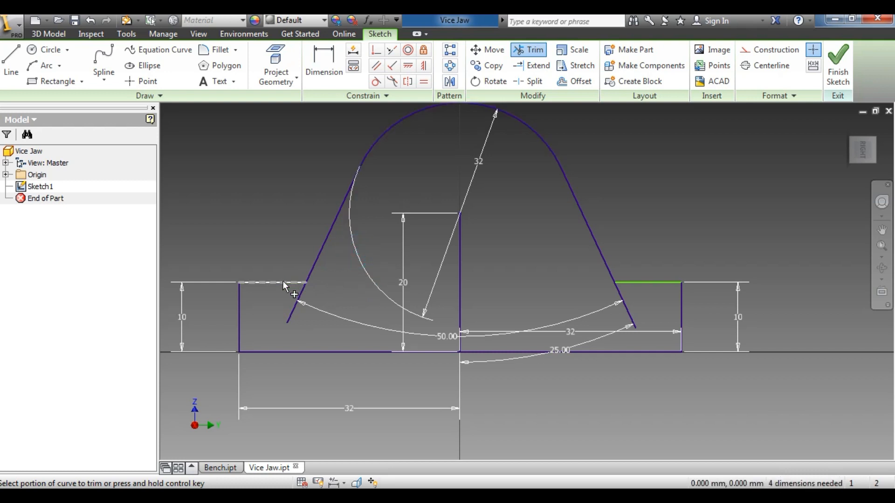
# - Trim both slanted lines' lower ends where they extend below the base's upper edge
pyautogui.click(296, 302)
pyautogui.click(624, 308)
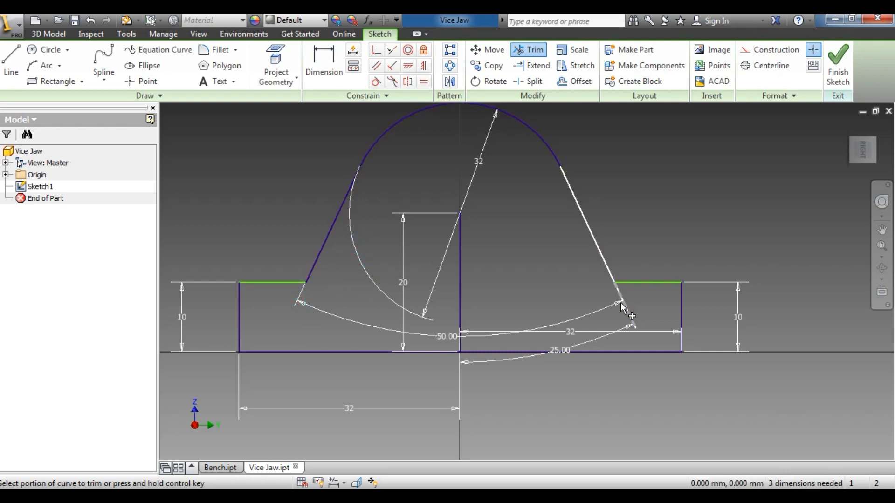
pyautogui.click(626, 304)
pyautogui.rightClick(679, 209)
pyautogui.click(717, 213)
pyautogui.scroll(-3, 611, 390)
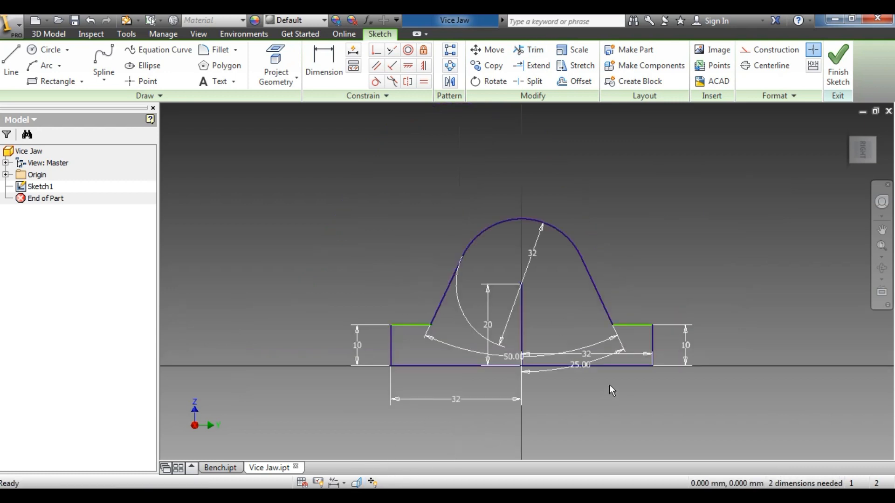
pyautogui.scroll(5, 601, 375)
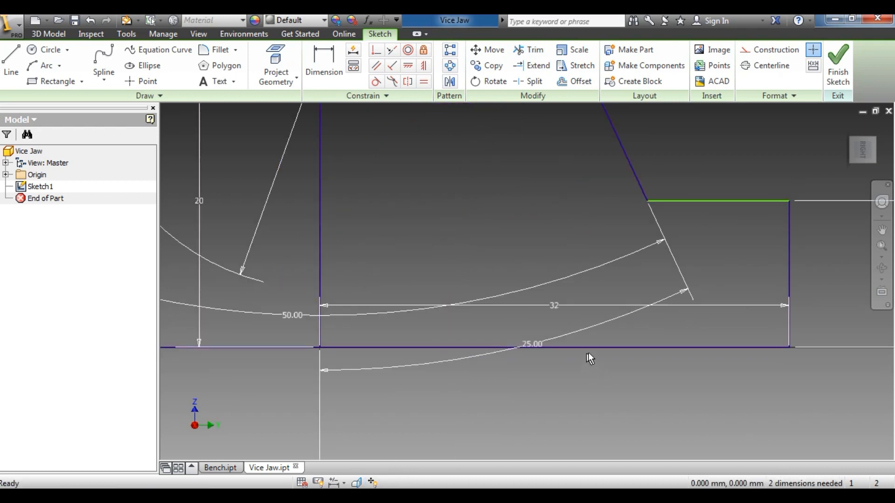
pyautogui.scroll(-3, 614, 358)
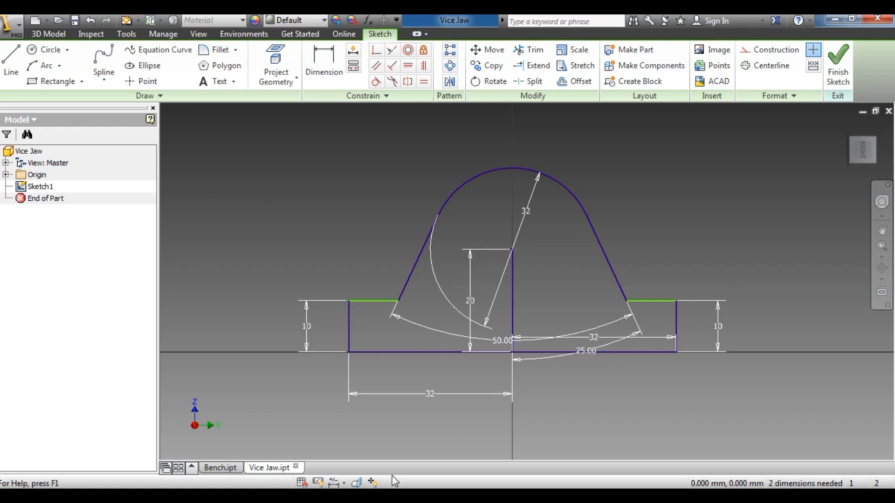
# - Check the corner radius in the PDF drawing and fillet both corners between the slanted lines and the base with a 3 mm radius
pyautogui.hotkey('alt', 'Tab')
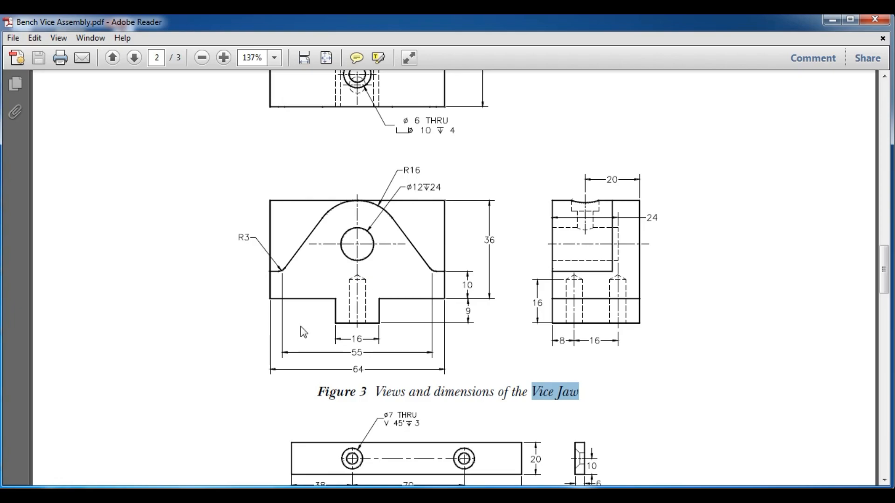
pyautogui.hotkey('alt', 'Tab')
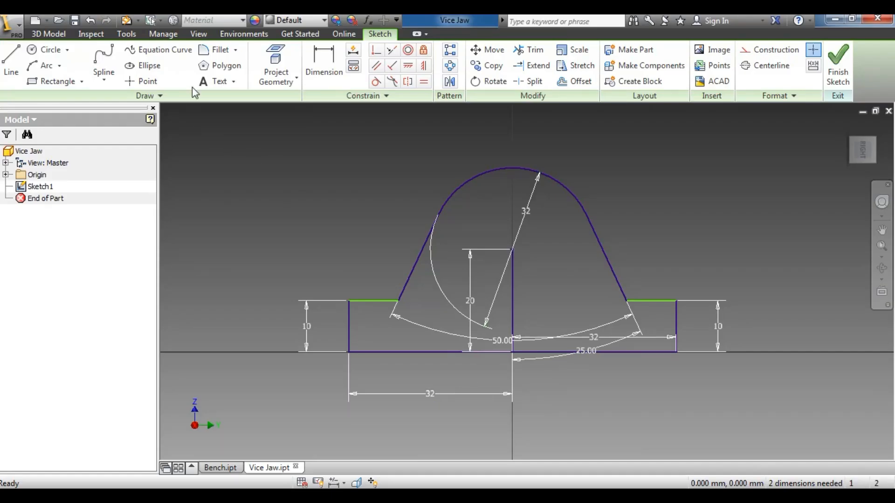
pyautogui.click(212, 51)
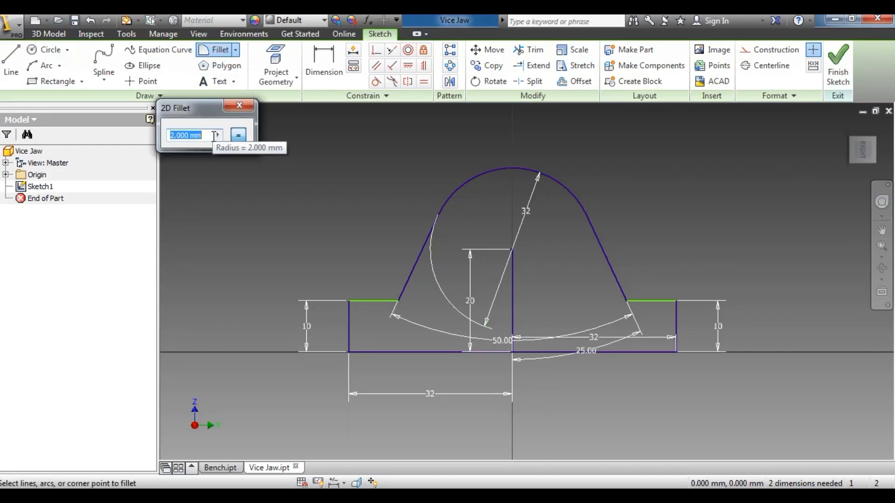
pyautogui.write('3')
pyautogui.click(382, 300)
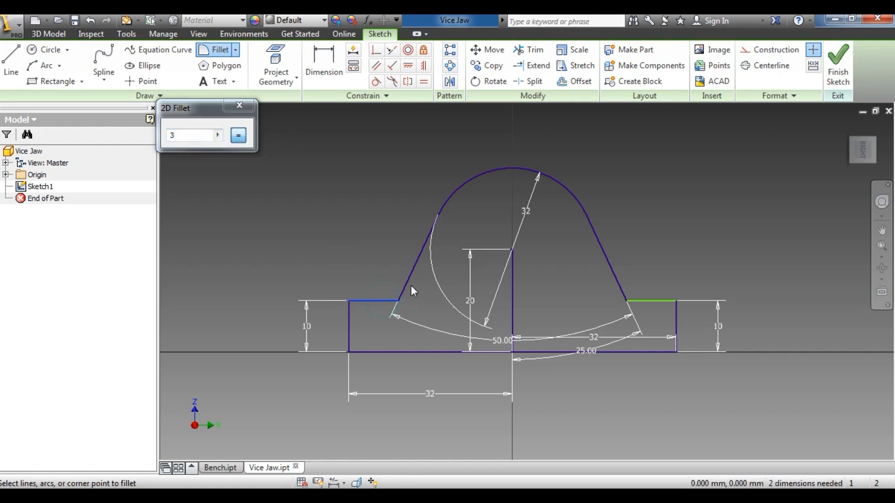
pyautogui.click(409, 287)
pyautogui.click(613, 268)
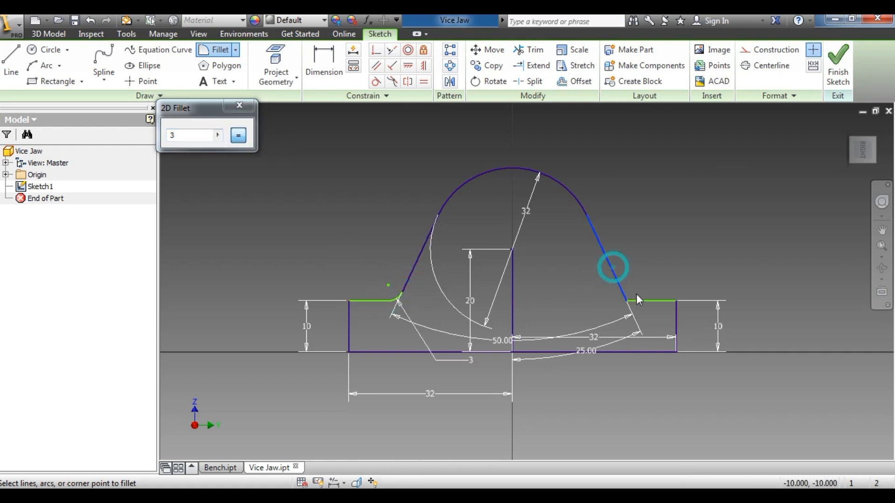
pyautogui.click(643, 300)
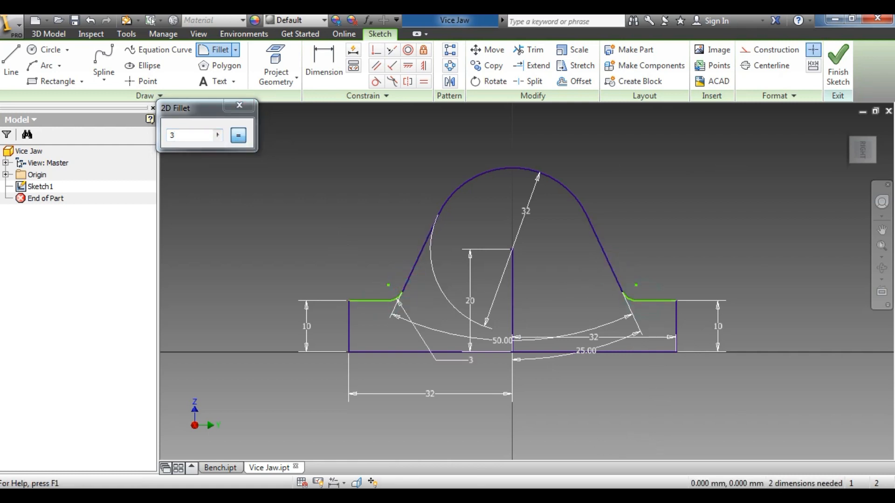
# - Check the Vice Jaw's depth dimensions in the PDF drawing, return to Inventor and finish the sketch
pyautogui.hotkey('alt', 'Tab')
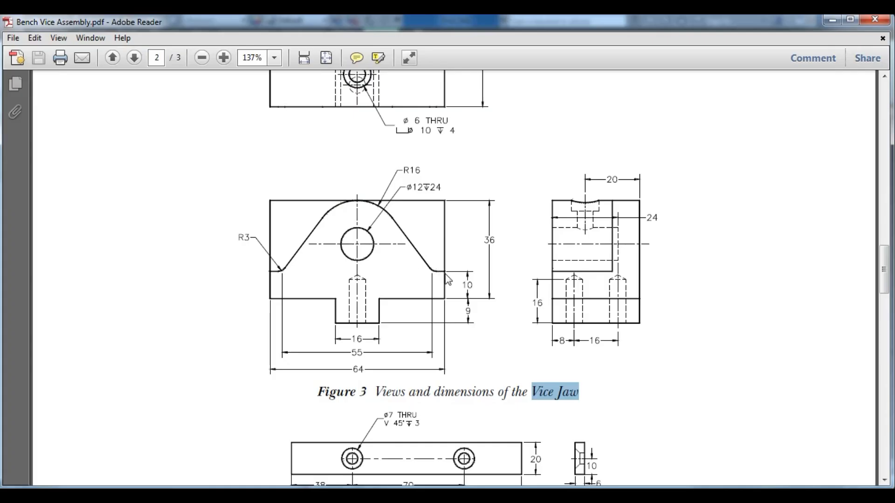
pyautogui.scroll(3, 449, 311)
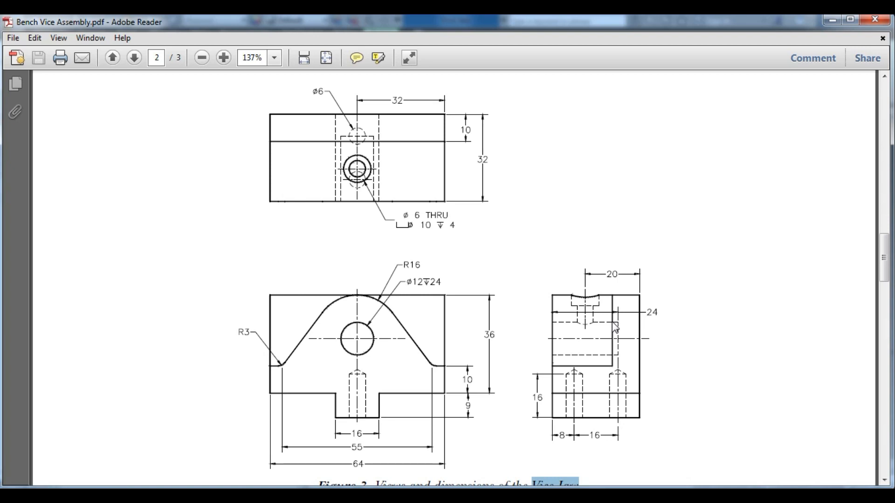
pyautogui.scroll(3, 594, 332)
pyautogui.scroll(-2, 590, 329)
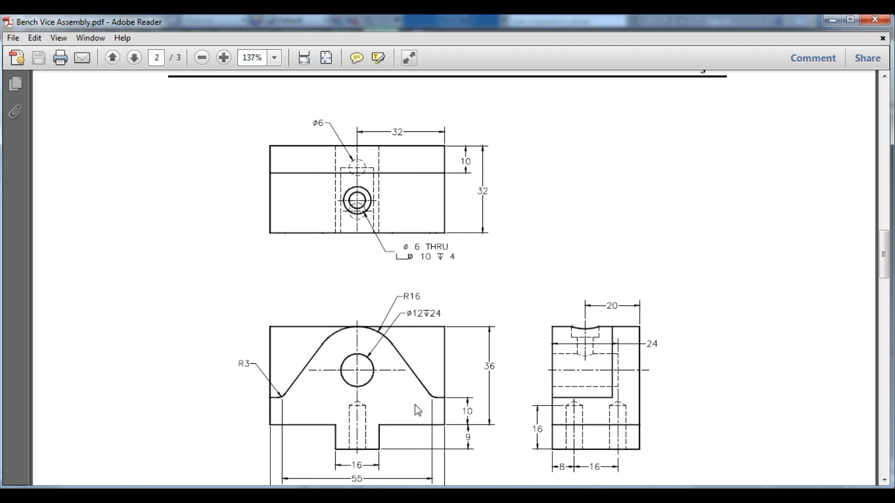
pyautogui.moveTo(340, 495)
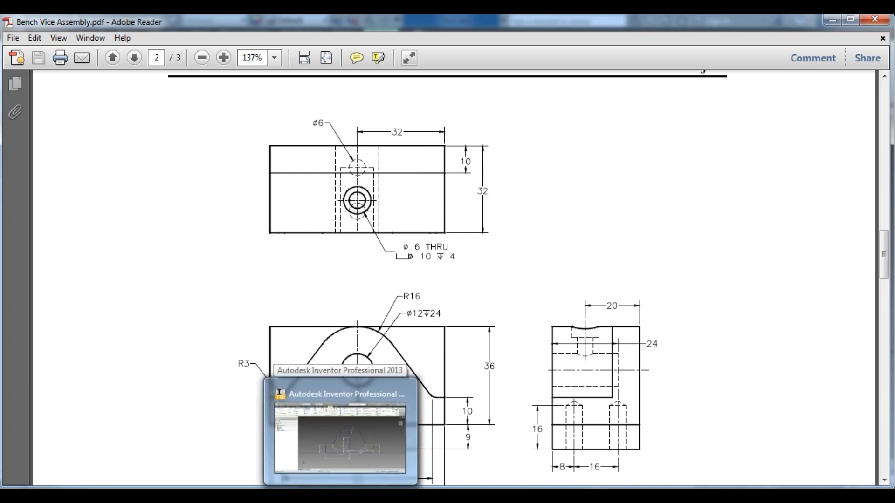
pyautogui.click(340, 431)
pyautogui.click(838, 63)
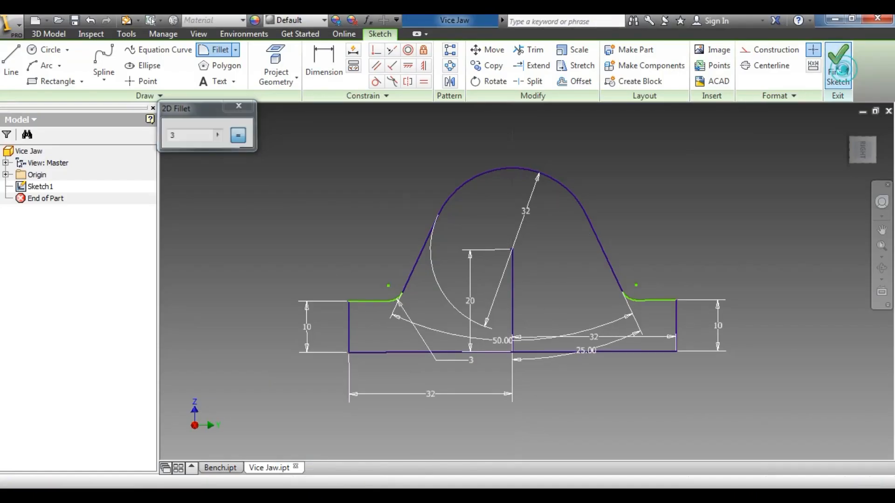
# - Extrude the closed profile as a new solid by a distance of 32-10 mm
pyautogui.click(852, 139)
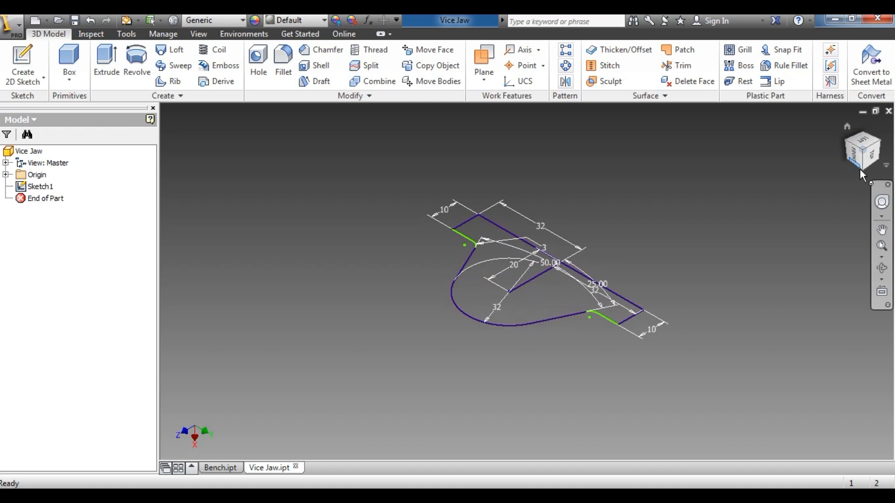
pyautogui.click(860, 169)
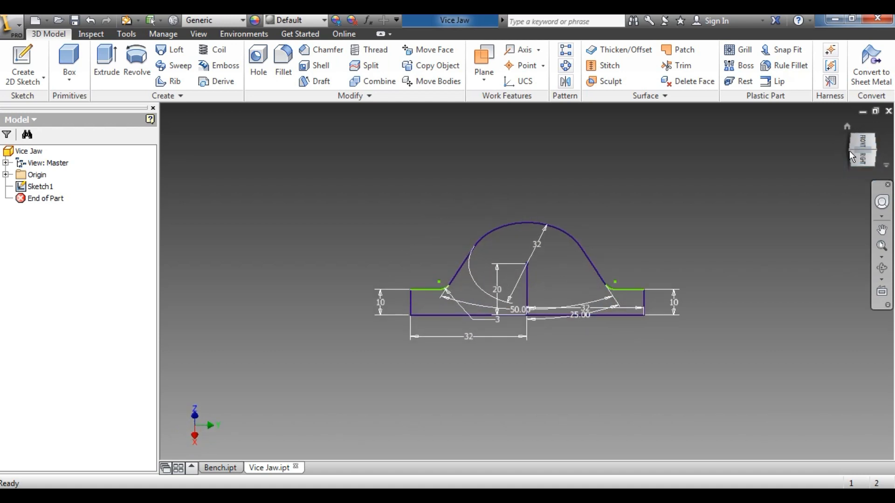
pyautogui.click(856, 156)
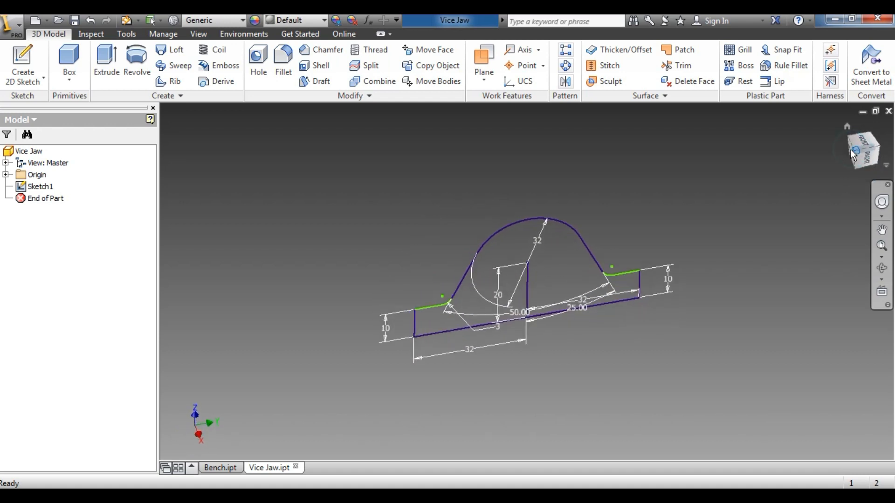
pyautogui.click(106, 60)
pyautogui.click(535, 250)
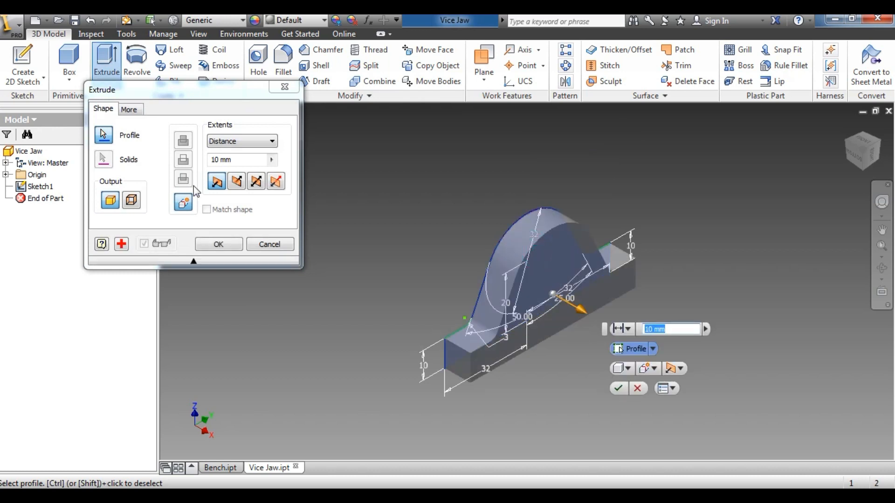
pyautogui.click(243, 164)
pyautogui.write('3')
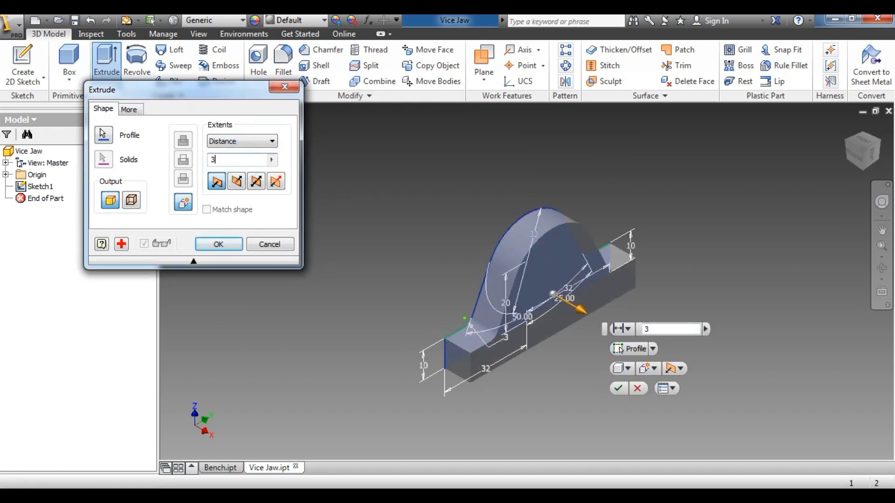
pyautogui.write('2-10')
pyautogui.press('Return')
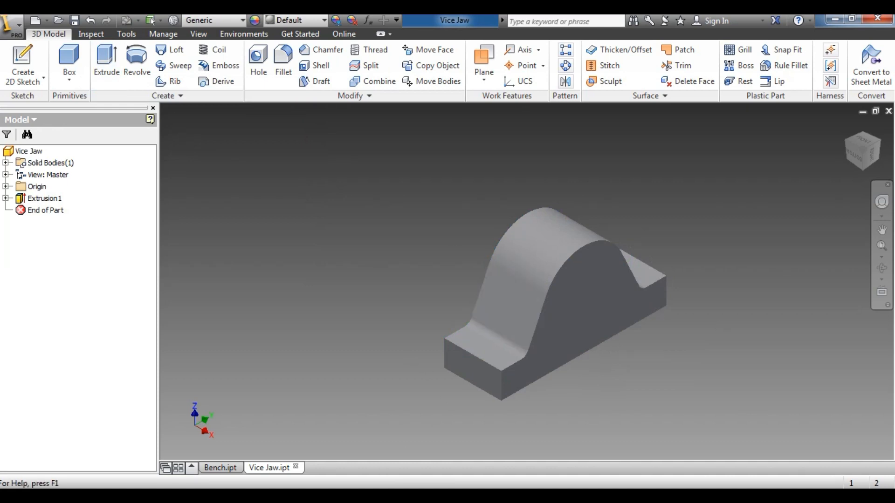
# - Create a new sketch on the extrusion's front face and orient the view square to it with the base horizontal
pyautogui.hotkey('alt', 'Tab')
pyautogui.press('s')
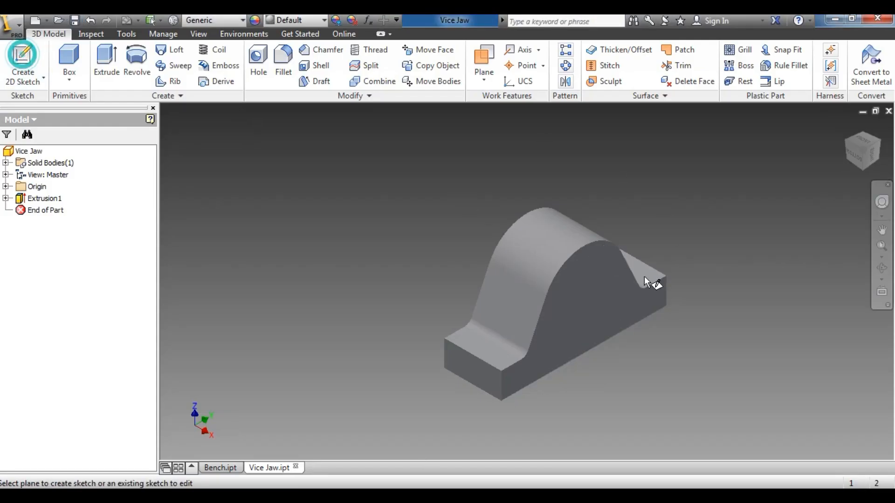
pyautogui.click(574, 300)
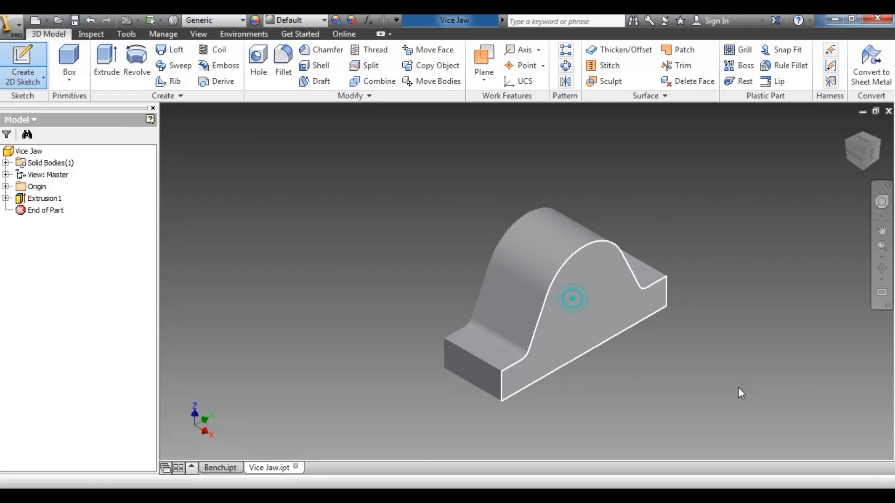
pyautogui.click(874, 142)
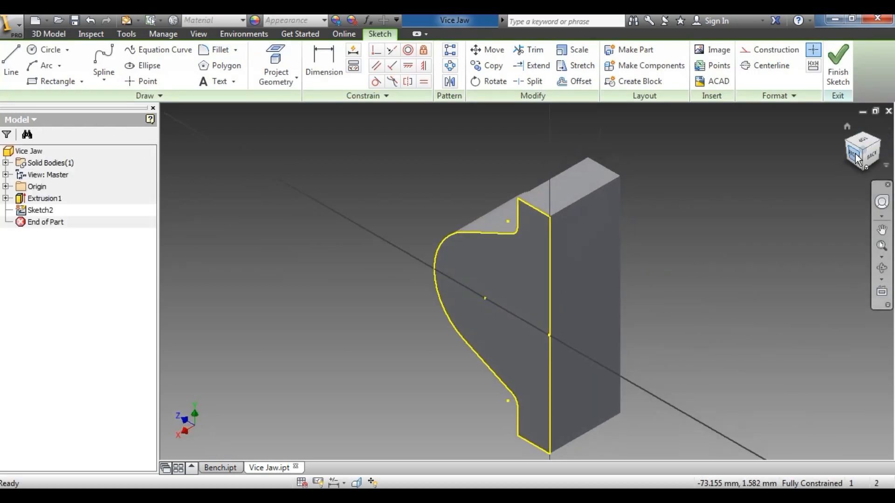
pyautogui.click(875, 145)
pyautogui.click(889, 135)
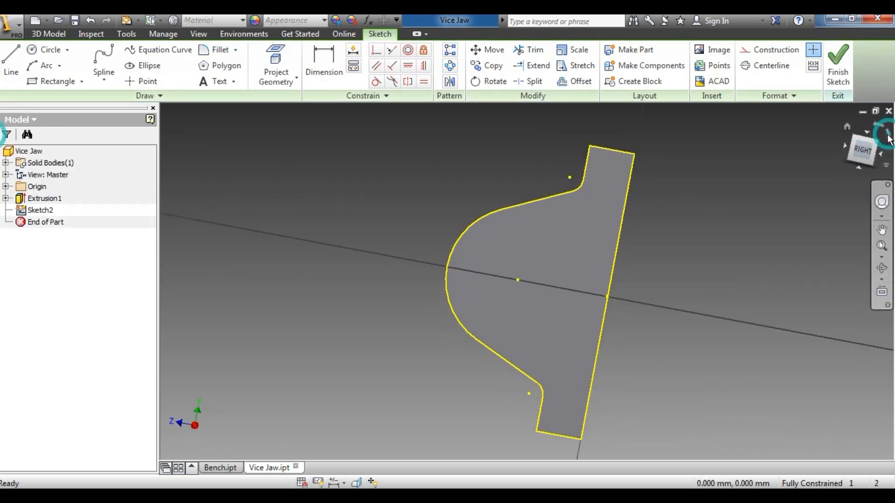
# - Check the front view's overall dimensions in the PDF drawing and sketch a rectangle 64 mm by about 37.5 mm from the profile's lower corner
pyautogui.hotkey('alt', 'Tab')
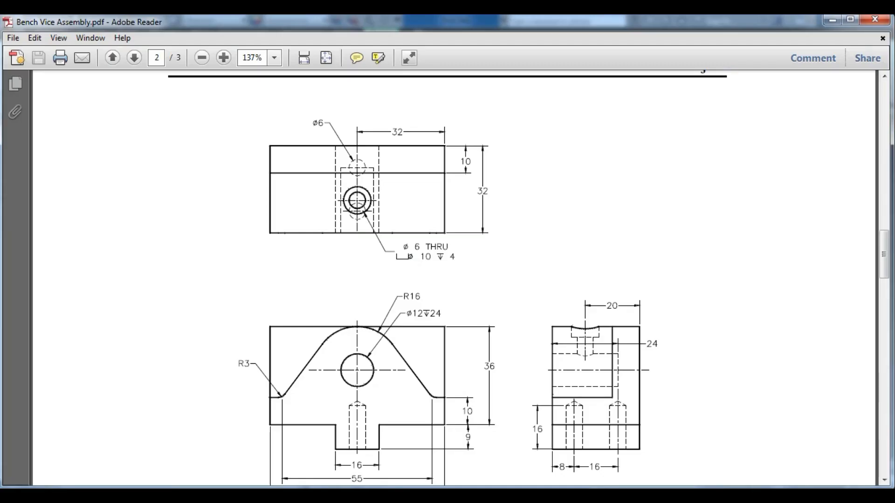
pyautogui.scroll(-3, 291, 432)
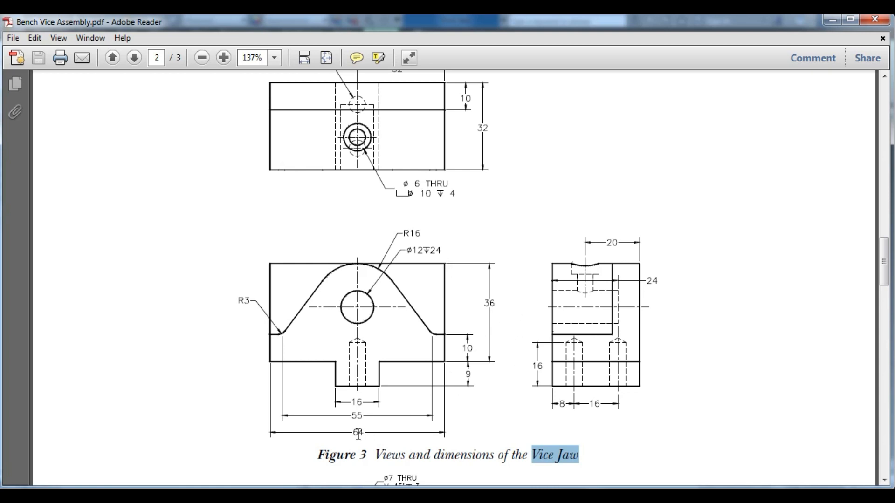
pyautogui.hotkey('alt', 'Tab')
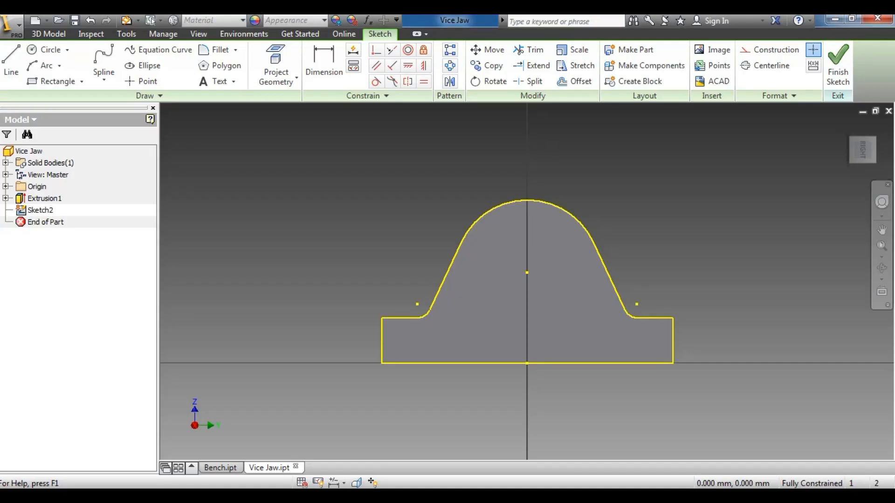
pyautogui.click(51, 82)
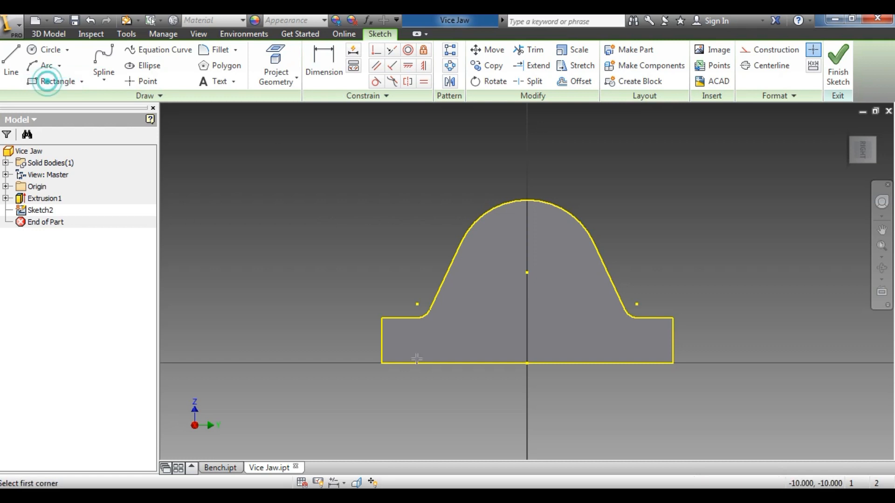
pyautogui.click(382, 363)
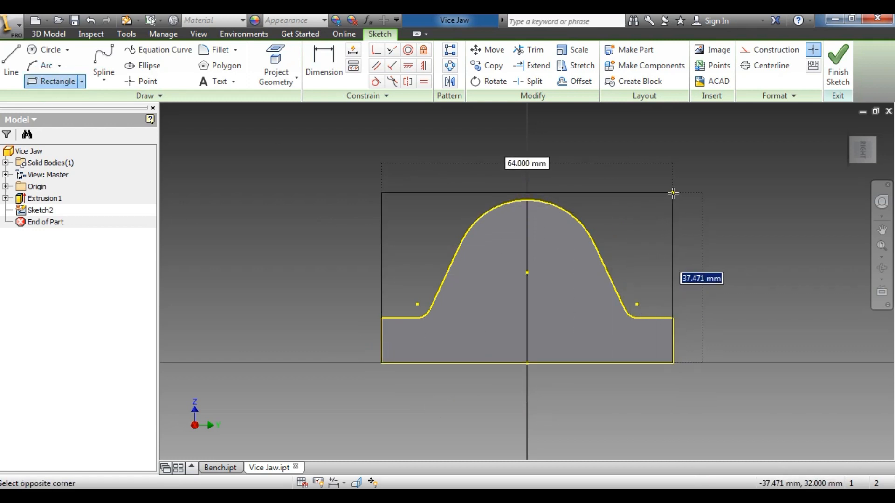
pyautogui.click(672, 193)
pyautogui.rightClick(723, 212)
pyautogui.click(770, 213)
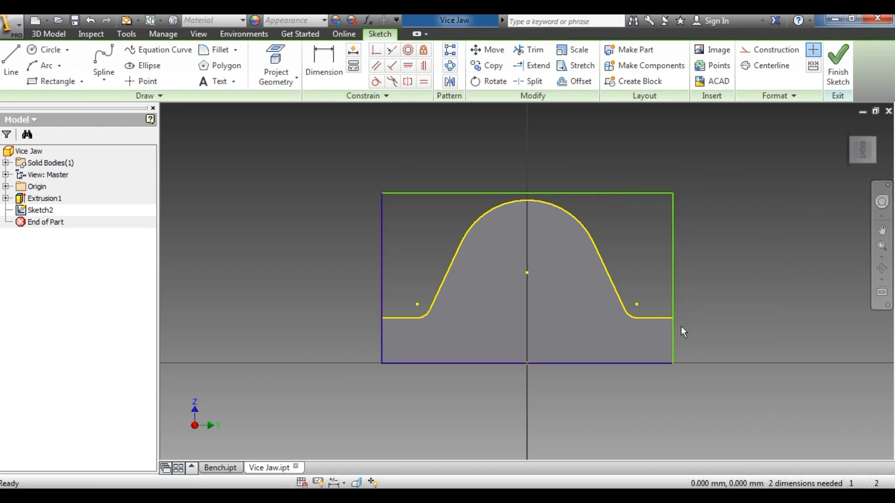
# - Dimension the rectangle's height between its upper and lower edges as 36 mm and finish the sketch
pyautogui.click(324, 58)
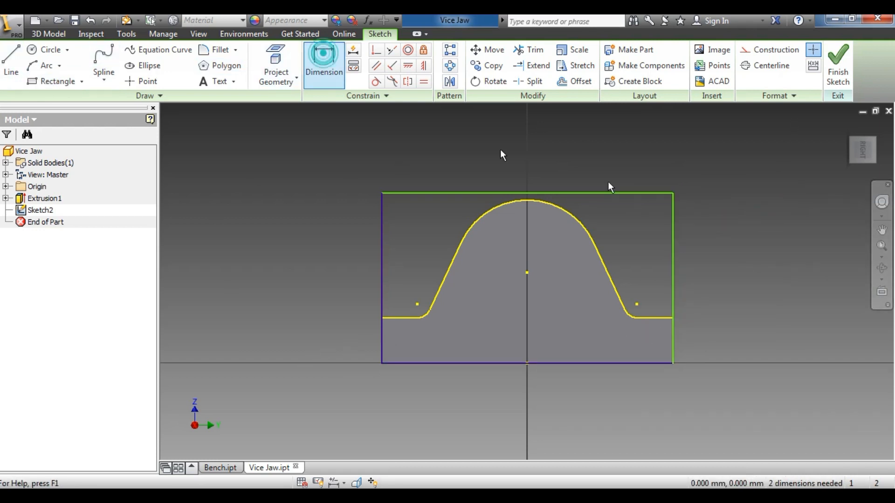
pyautogui.click(650, 192)
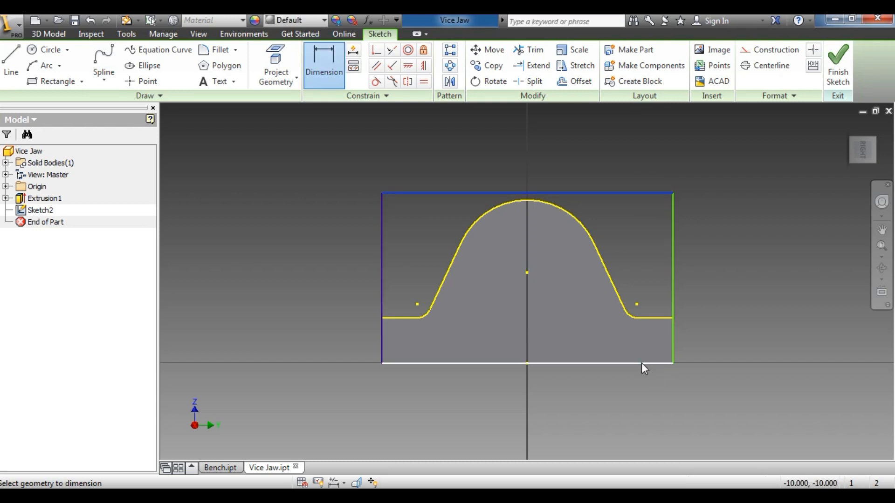
pyautogui.click(642, 363)
pyautogui.click(718, 301)
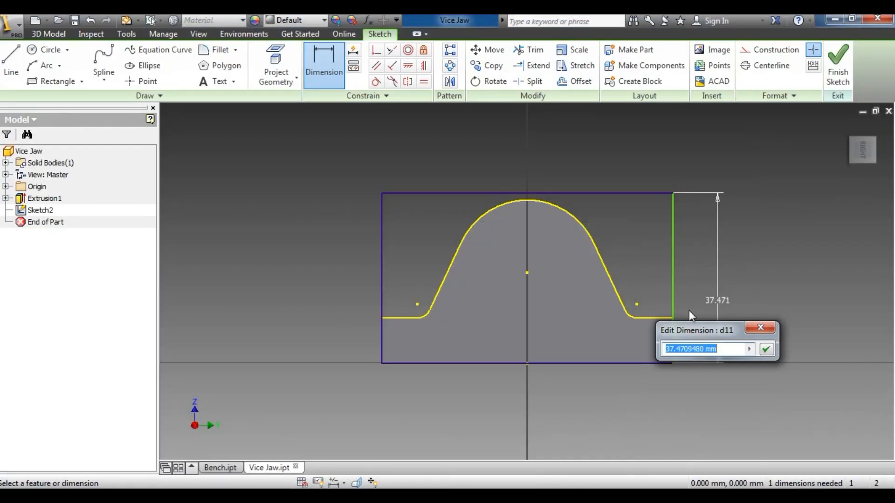
pyautogui.write('36')
pyautogui.press('Return')
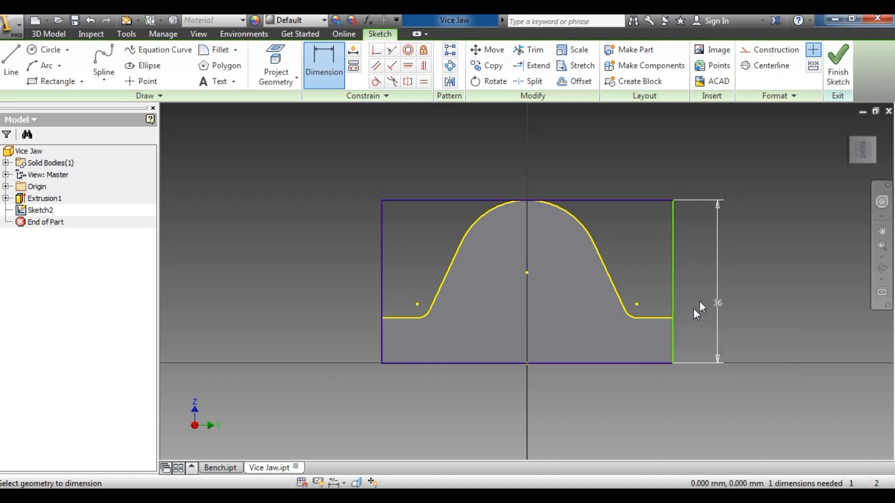
pyautogui.click(837, 65)
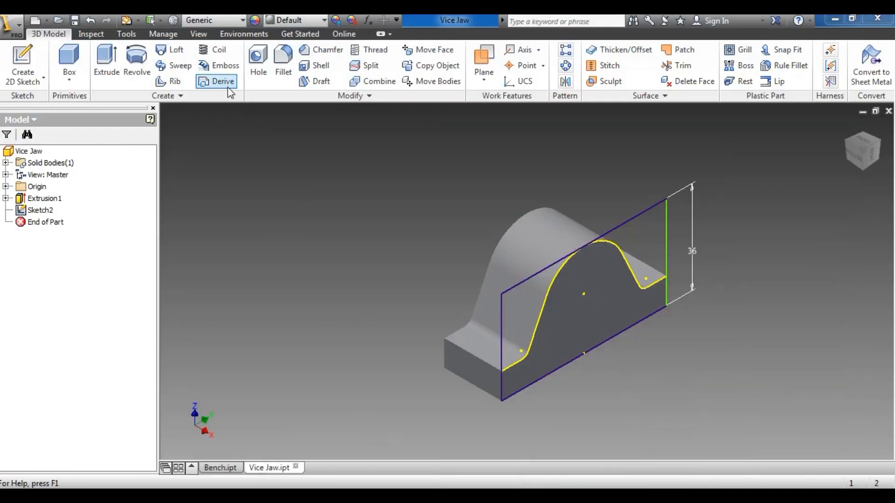
# - Extrude all the regions inside the rectangle outward by 10 mm, joined to the existing body, to form the back block
pyautogui.click(107, 58)
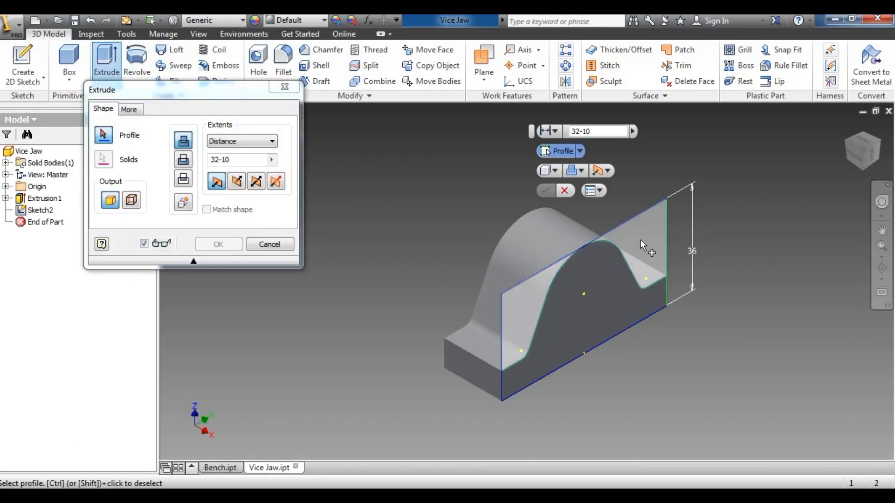
pyautogui.click(618, 292)
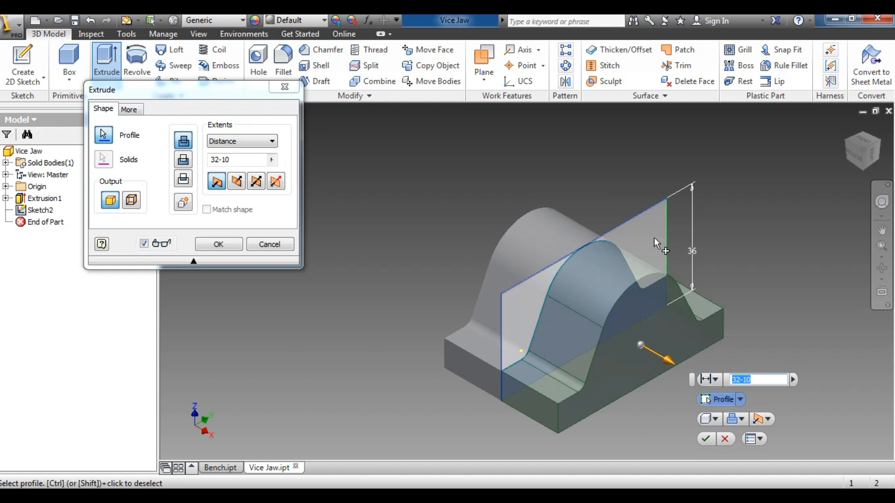
pyautogui.click(654, 237)
pyautogui.click(235, 160)
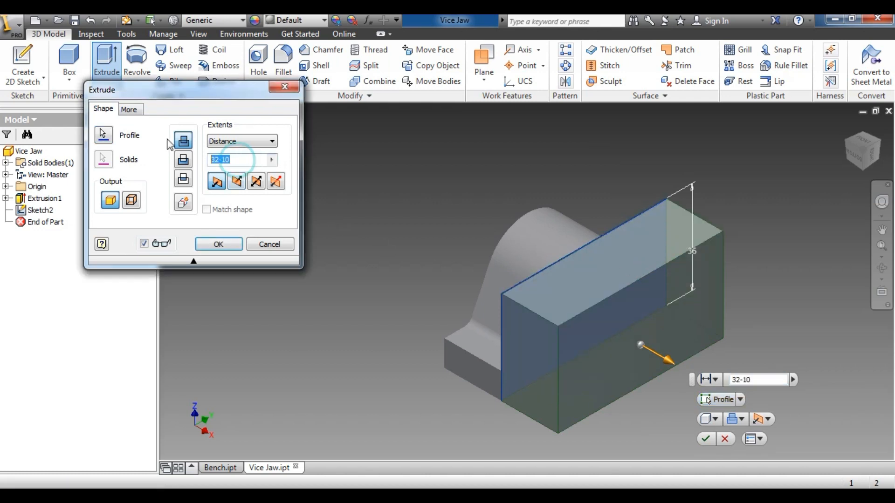
pyautogui.write('10')
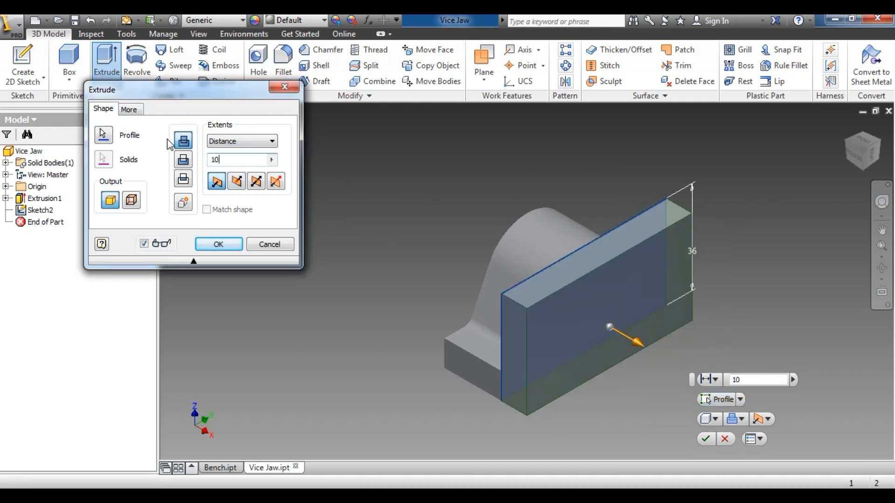
pyautogui.press('Return')
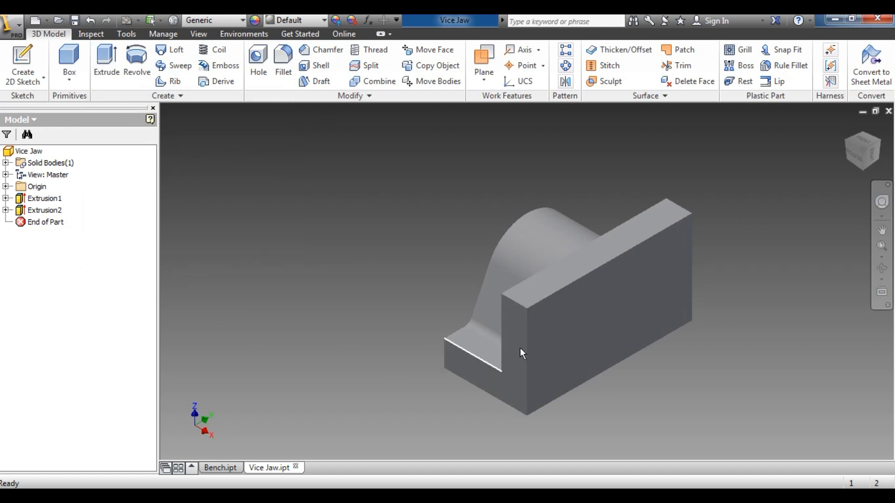
# - Create a new sketch on the end face of the curved body opposite the back block, oriented with the base horizontal
pyautogui.click(847, 145)
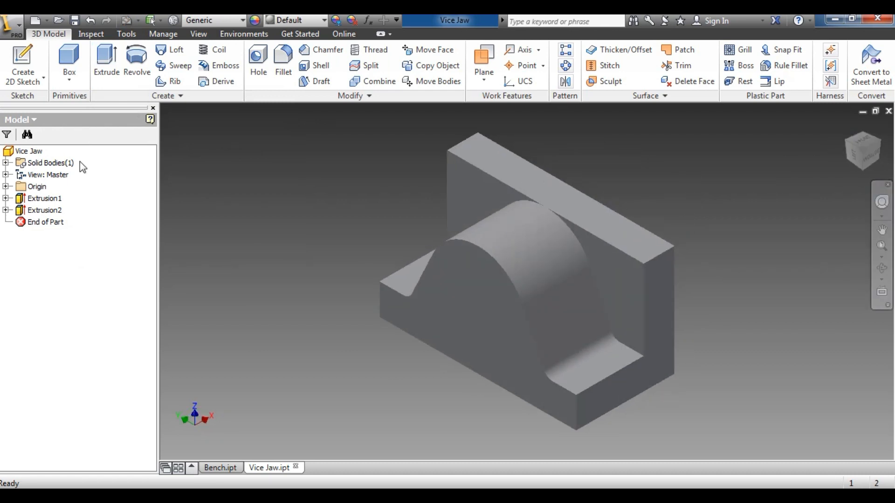
pyautogui.click(30, 63)
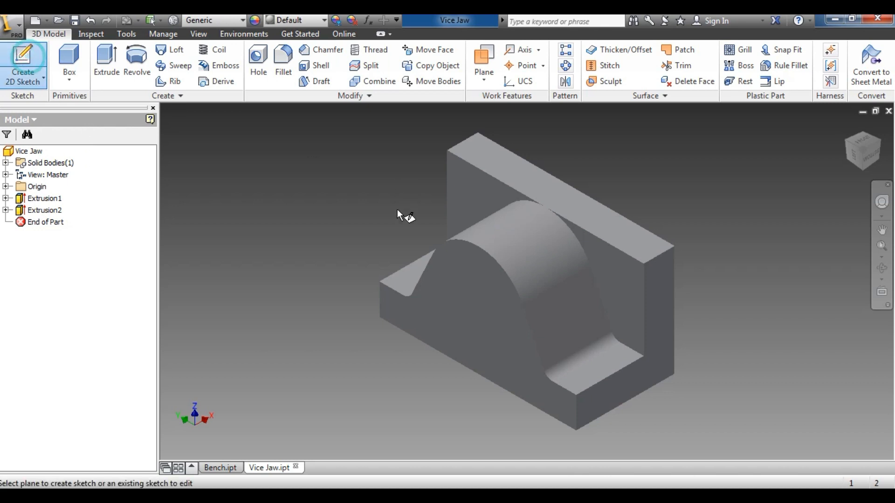
pyautogui.click(459, 306)
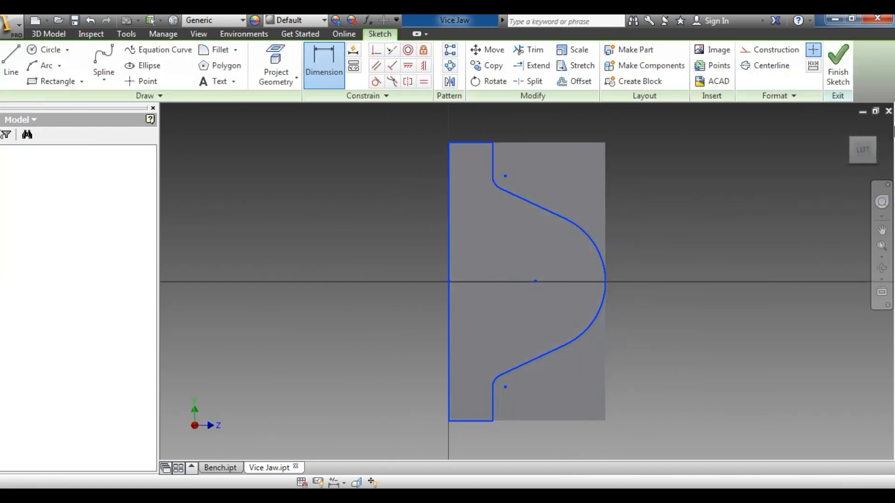
pyautogui.click(877, 128)
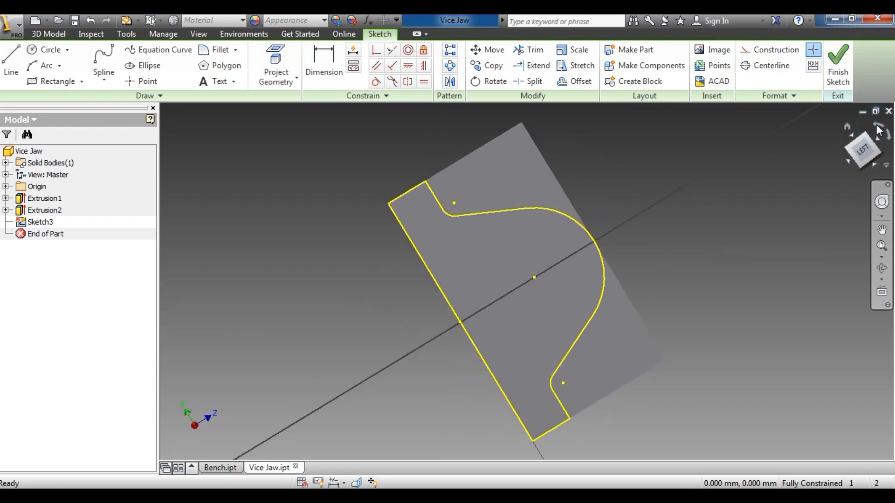
# - Check the hole size in the PDF drawing, sketch a 12 mm diameter circle at the rounded top's arc centre and finish the sketch
pyautogui.hotkey('alt', 'Tab')
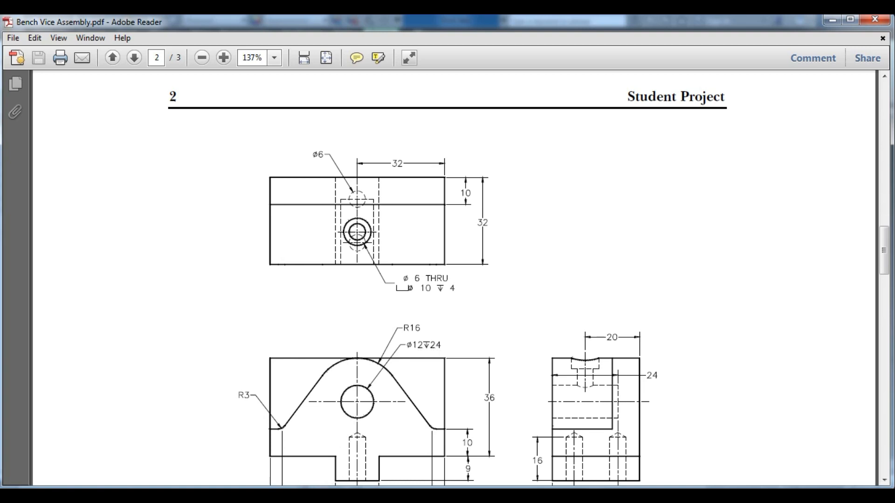
pyautogui.hotkey('alt', 'Tab')
pyautogui.click(46, 49)
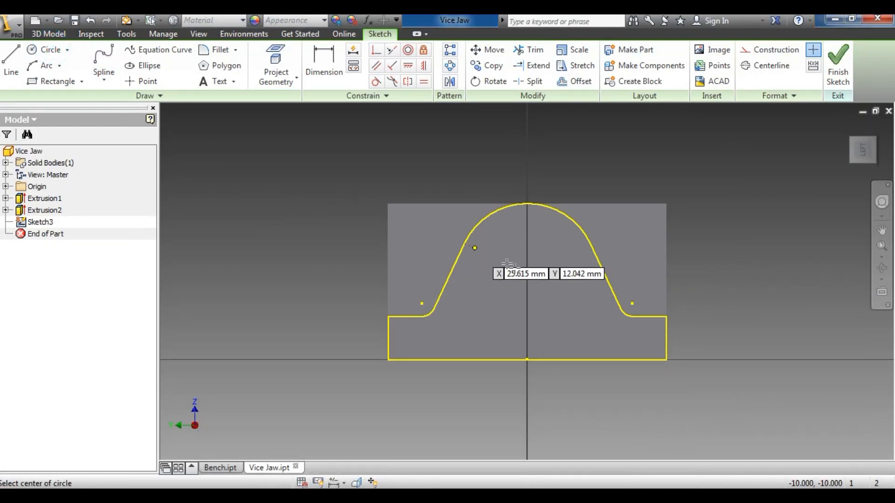
pyautogui.click(526, 273)
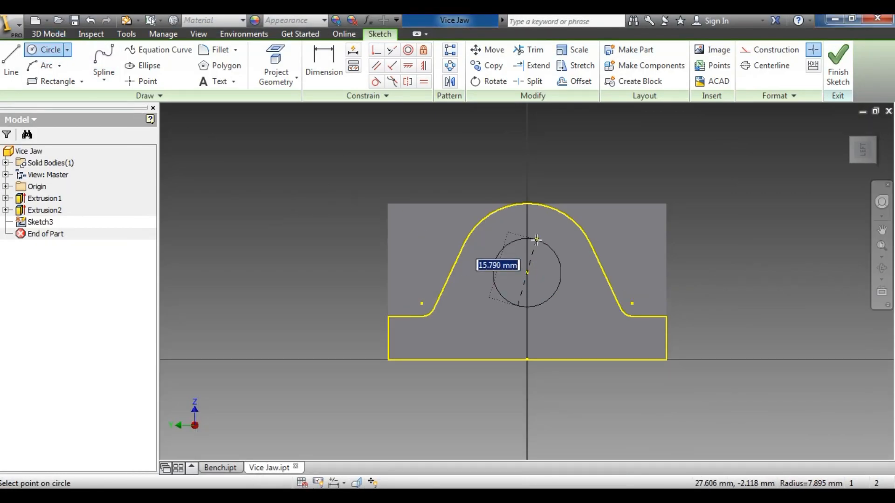
pyautogui.write('12')
pyautogui.press('Return')
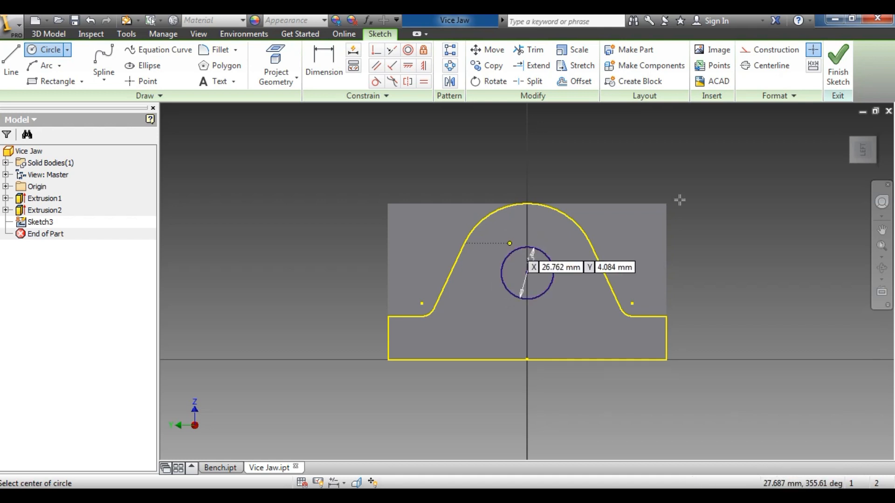
pyautogui.click(839, 63)
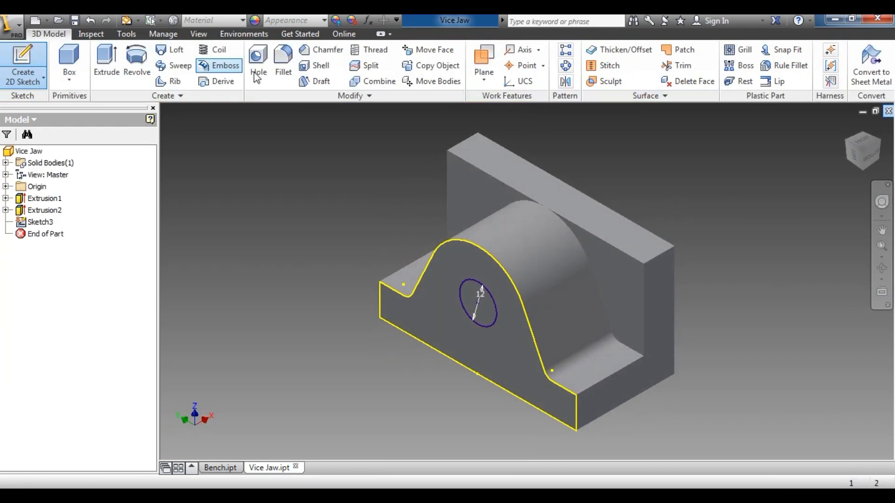
# - Cut the 12 mm circle into the body to a depth of 24 mm with Extrude
pyautogui.click(107, 59)
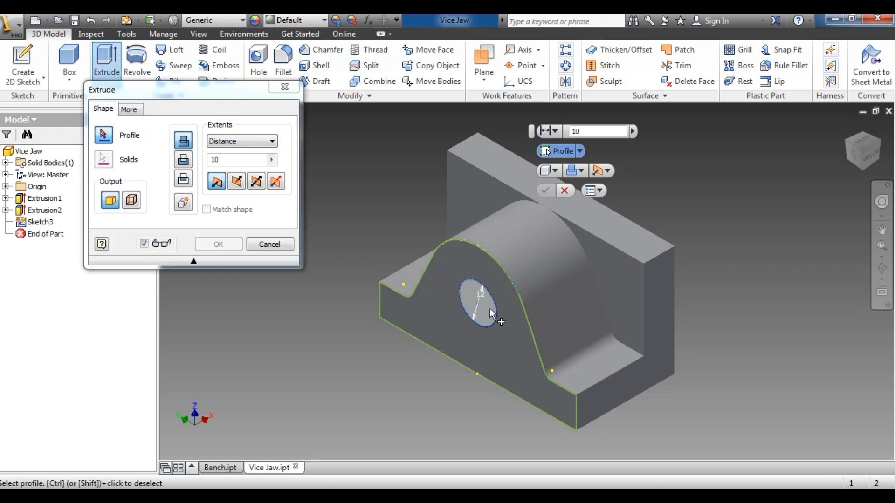
pyautogui.click(475, 311)
pyautogui.click(236, 181)
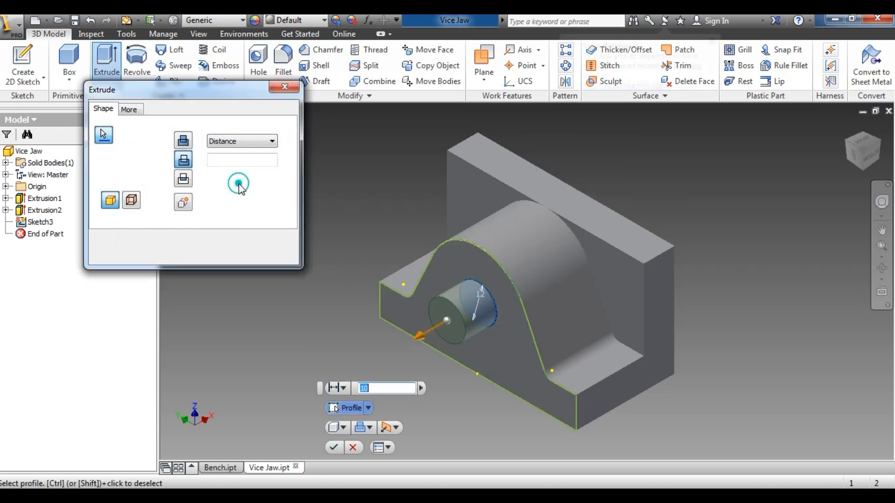
pyautogui.doubleClick(227, 161)
pyautogui.write('24')
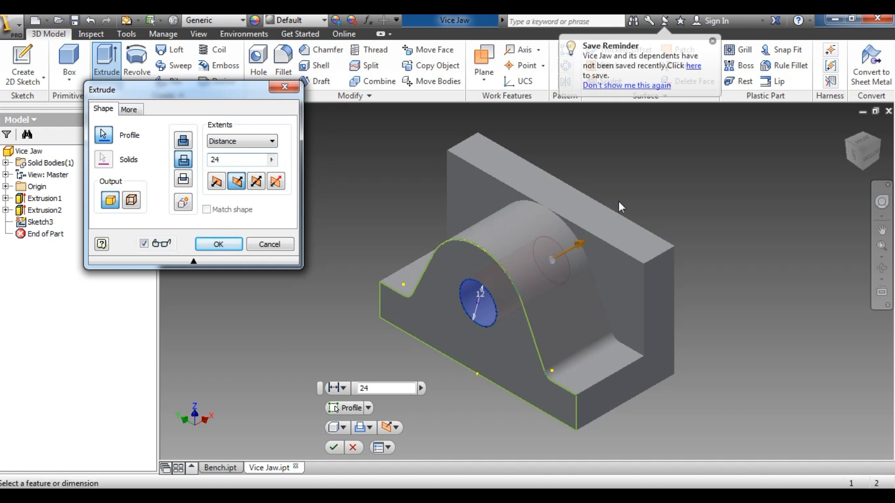
pyautogui.click(863, 145)
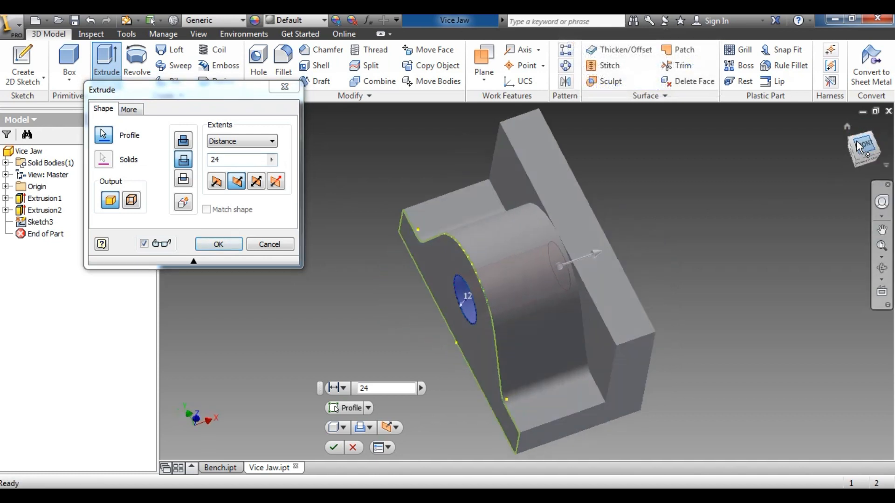
pyautogui.click(235, 245)
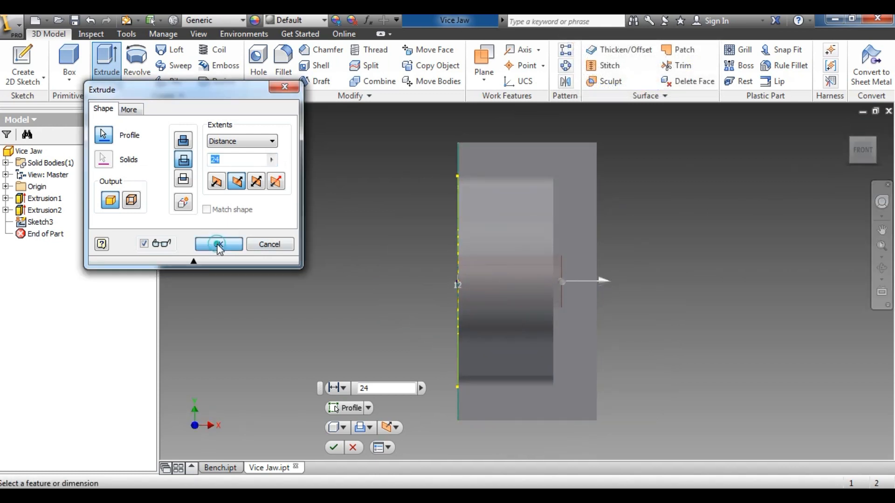
# - Inspect the Vice Jaw and its blind hole from several sides and switch to the PDF drawing in Adobe Reader
pyautogui.click(853, 162)
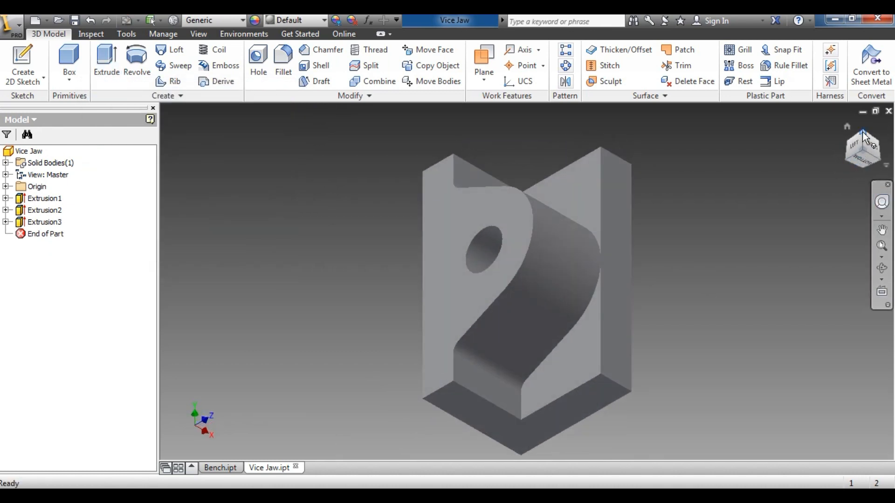
pyautogui.click(855, 147)
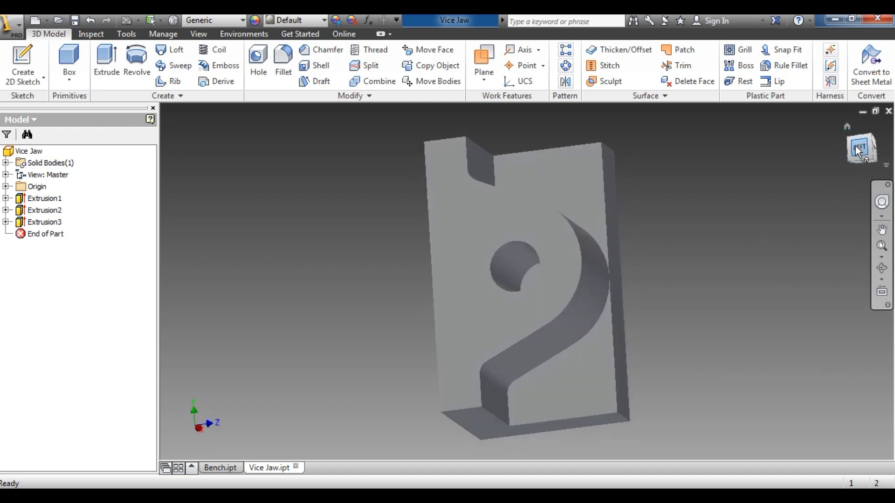
pyautogui.click(879, 133)
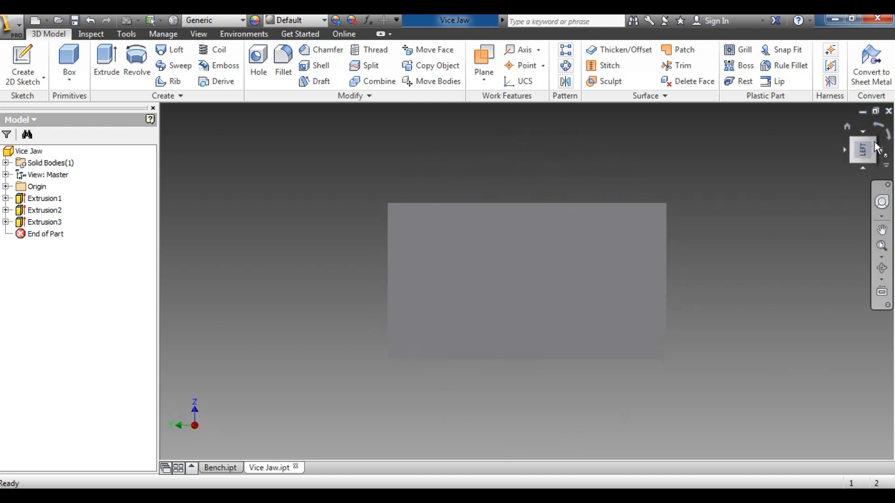
pyautogui.click(875, 141)
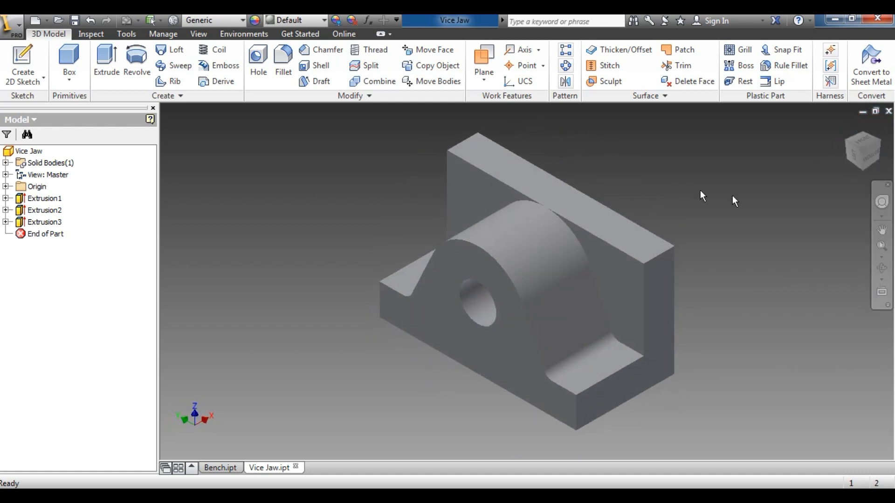
pyautogui.click(314, 496)
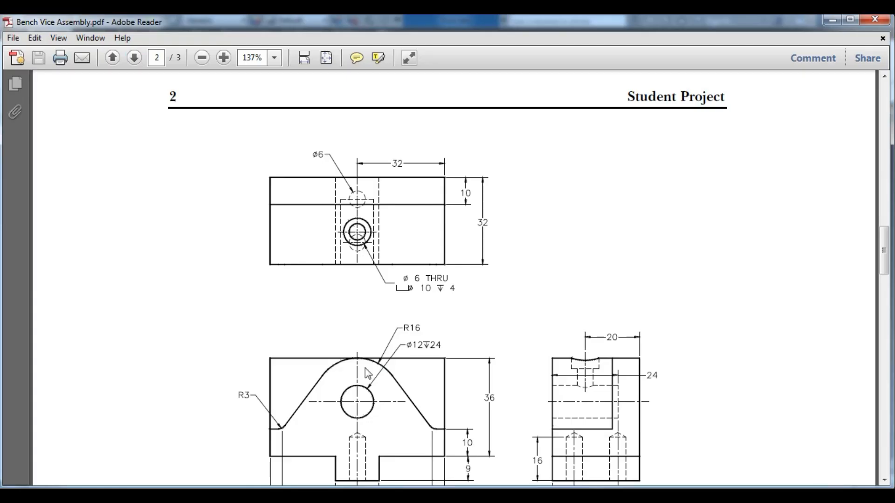
# - Compare the Vice Jaw model with its PDF drawing views, examining the dimensions of the rectangular tongue beneath the base
pyautogui.scroll(-3, 394, 322)
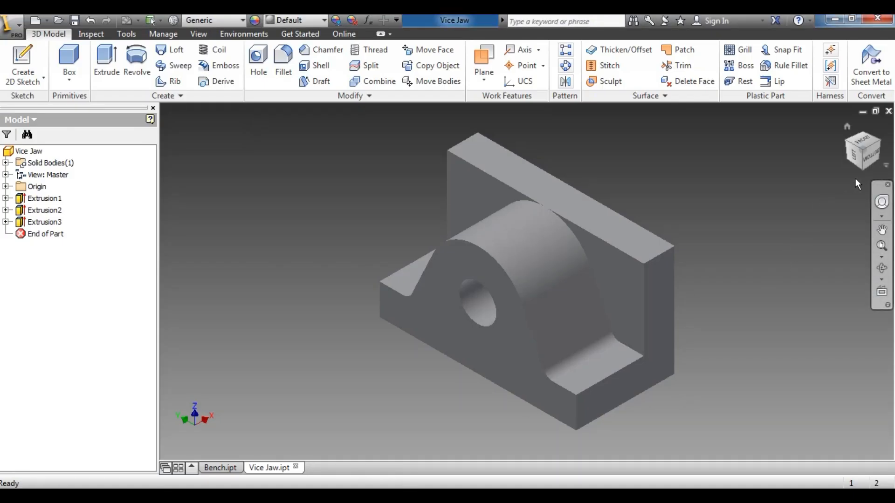
pyautogui.click(862, 168)
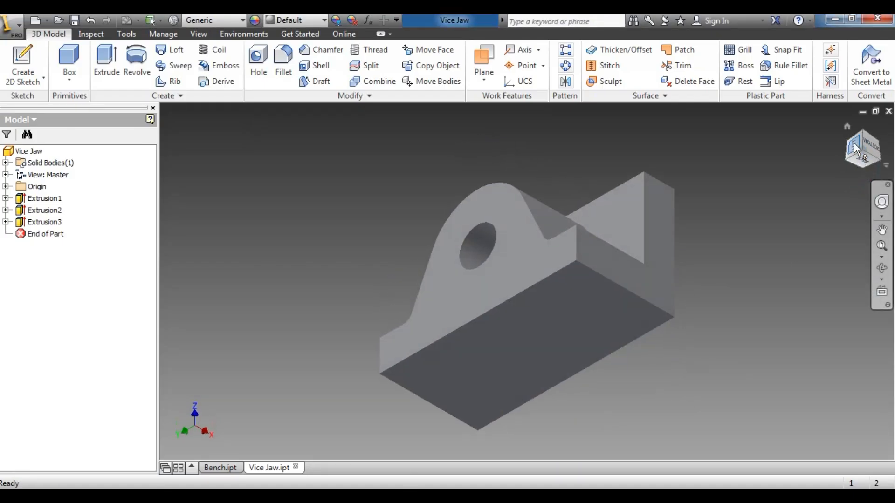
pyautogui.click(853, 142)
pyautogui.moveTo(292, 488)
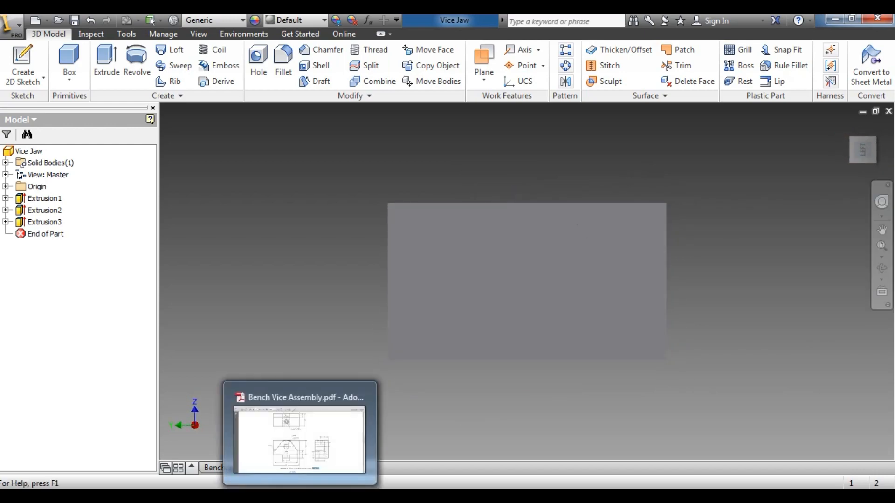
pyautogui.click(294, 447)
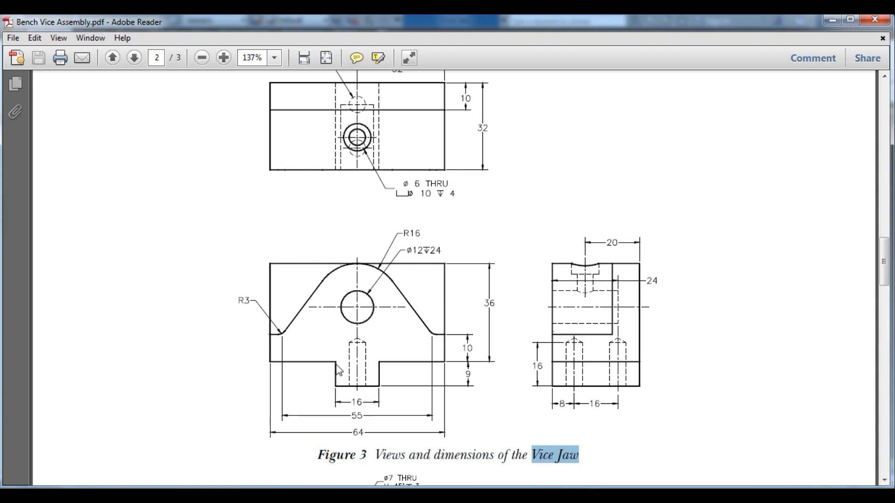
pyautogui.scroll(2, 338, 370)
pyautogui.scroll(-2, 339, 369)
pyautogui.scroll(2, 363, 243)
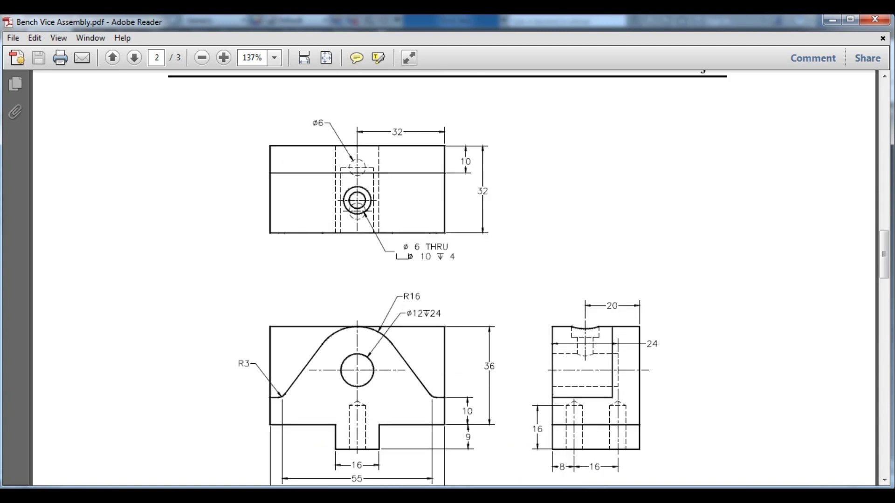
pyautogui.moveTo(340, 495)
pyautogui.click(341, 436)
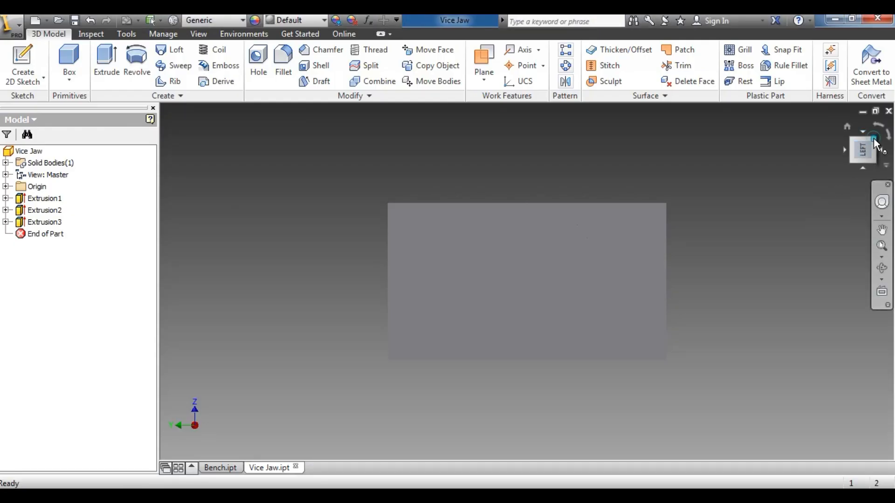
# - Create a new sketch on the end face of the curved body that contains the 12 mm hole
pyautogui.click(876, 144)
pyautogui.click(22, 60)
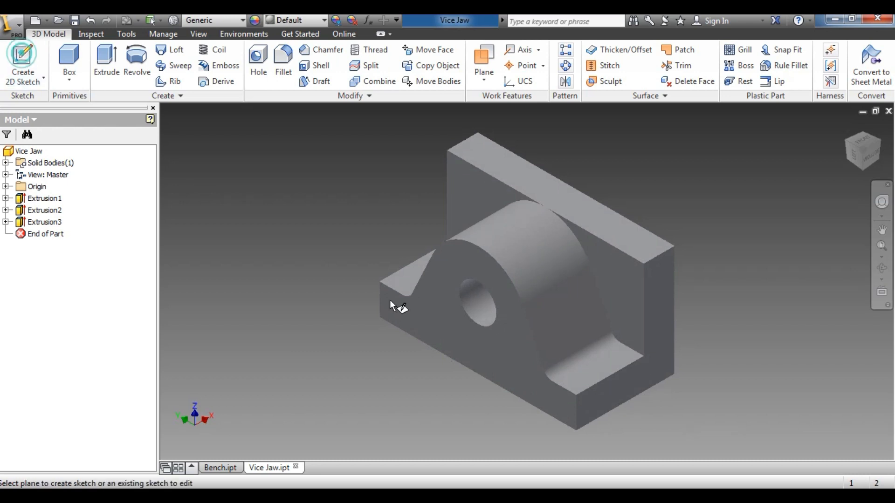
pyautogui.click(464, 343)
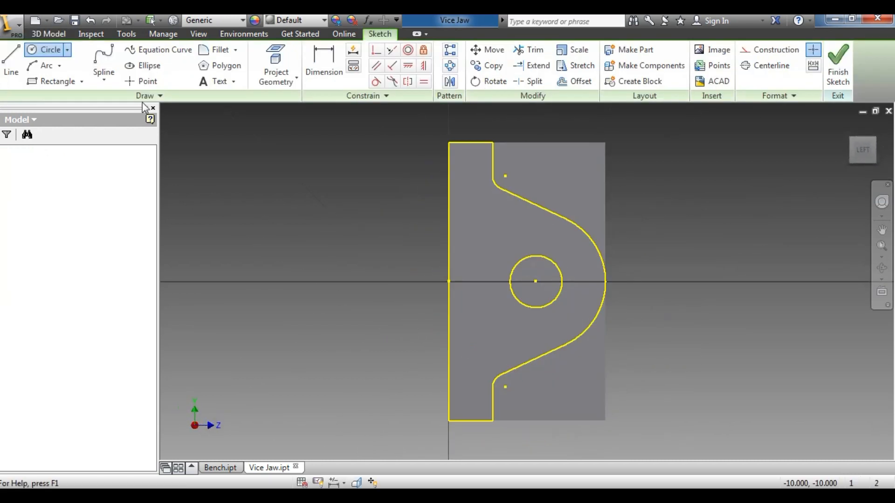
# - Draw a rectangle about 7.7 by 15.7 mm outside the body, with one side along the base edge and spanning its midpoint
pyautogui.click(44, 84)
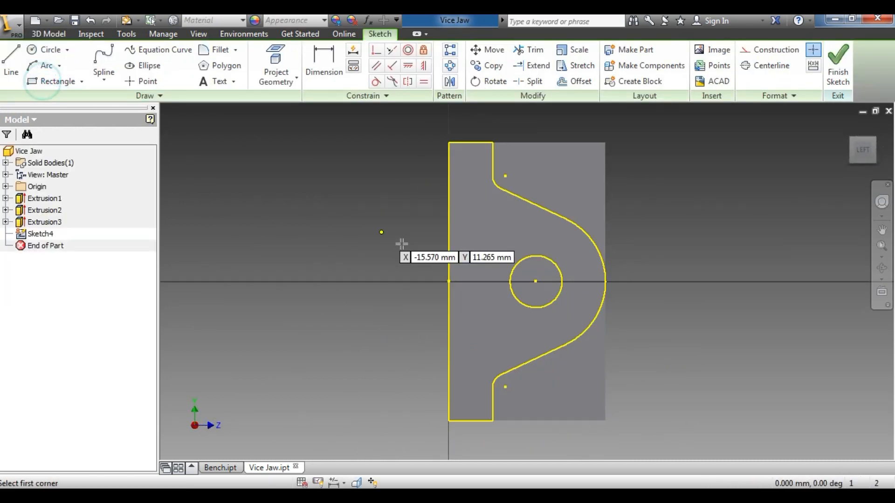
pyautogui.click(449, 249)
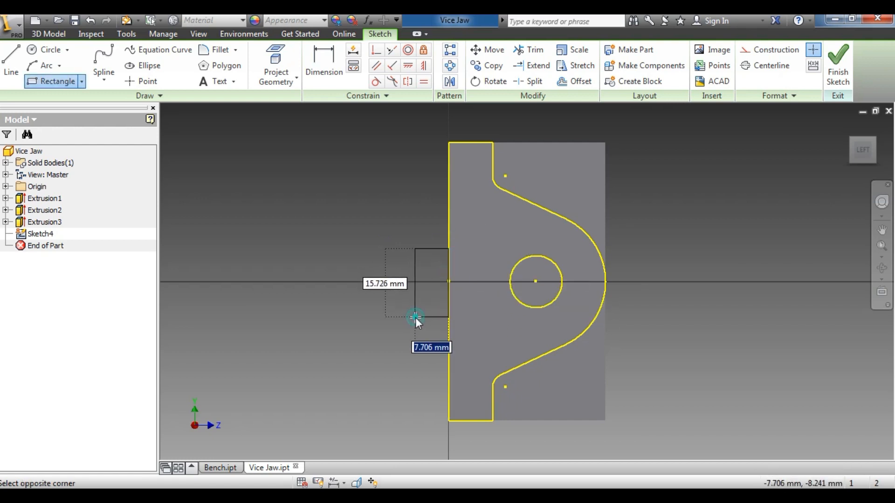
pyautogui.click(415, 317)
pyautogui.rightClick(685, 187)
pyautogui.click(727, 189)
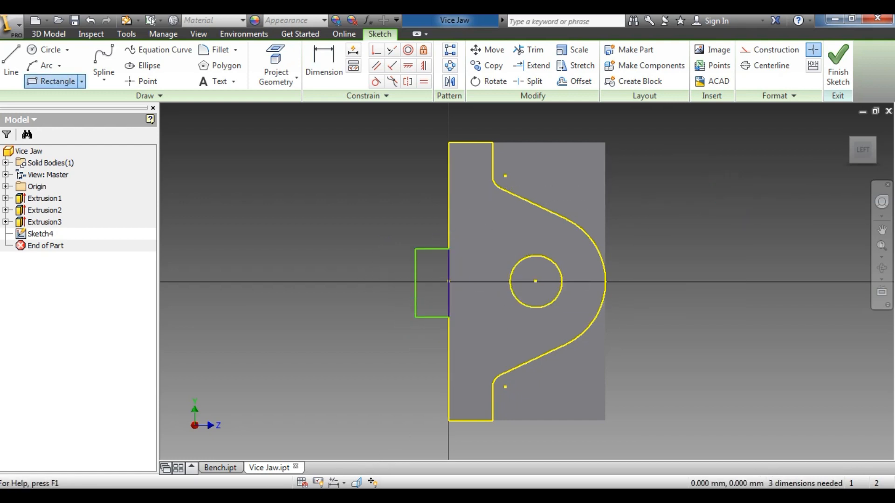
# - Check the tongue's dimensions in the PDF drawing and set the rectangle's length along the base edge to 16 mm
pyautogui.click(310, 495)
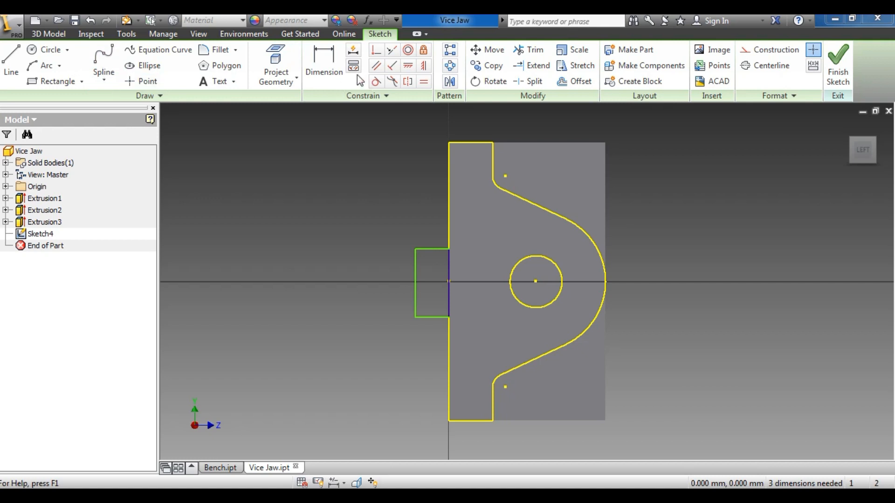
pyautogui.click(326, 70)
pyautogui.click(425, 250)
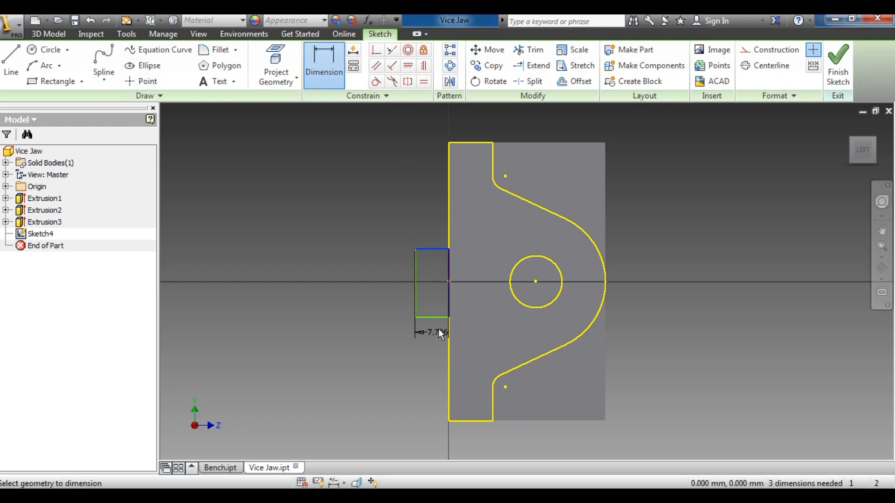
pyautogui.click(435, 318)
pyautogui.click(363, 295)
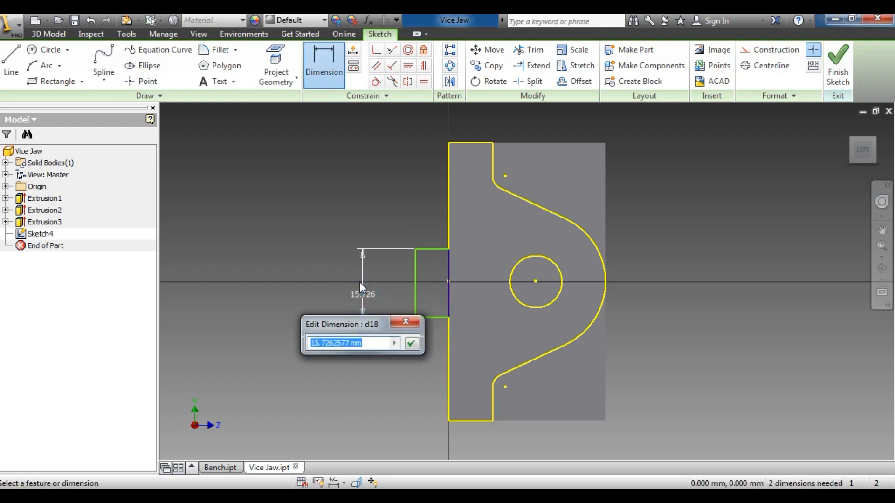
pyautogui.write('16')
pyautogui.press('Return')
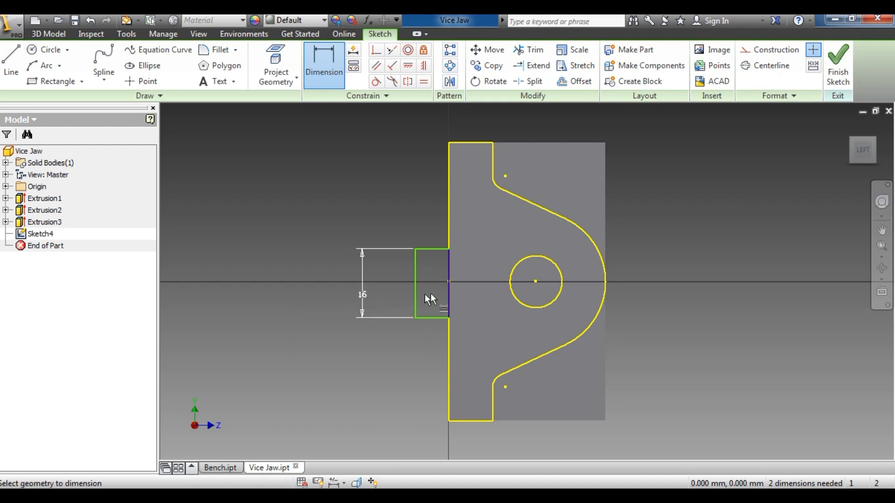
# - Dimension one short side of the rectangle 8 mm from the base edge's midpoint to centre the rectangle
pyautogui.click(438, 250)
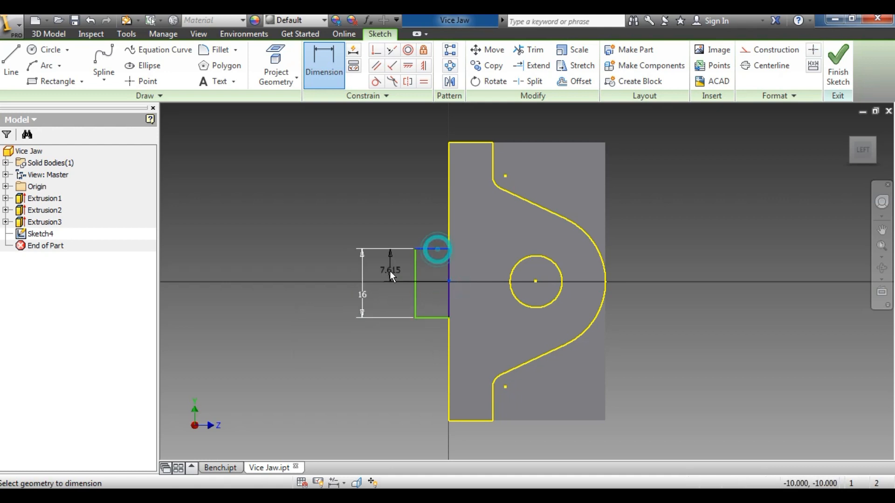
pyautogui.click(388, 271)
pyautogui.write('8')
pyautogui.press('Return')
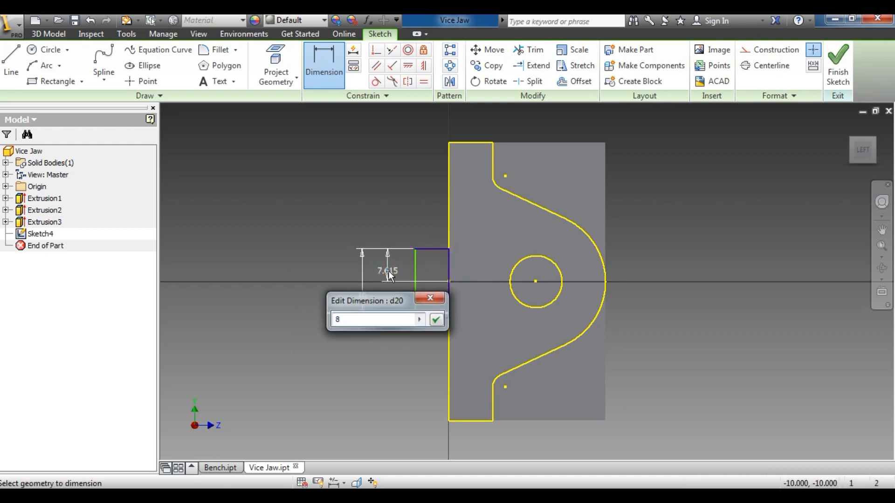
# - Set the rectangle's depth below the base edge to 9 mm and finish the sketch
pyautogui.click(417, 273)
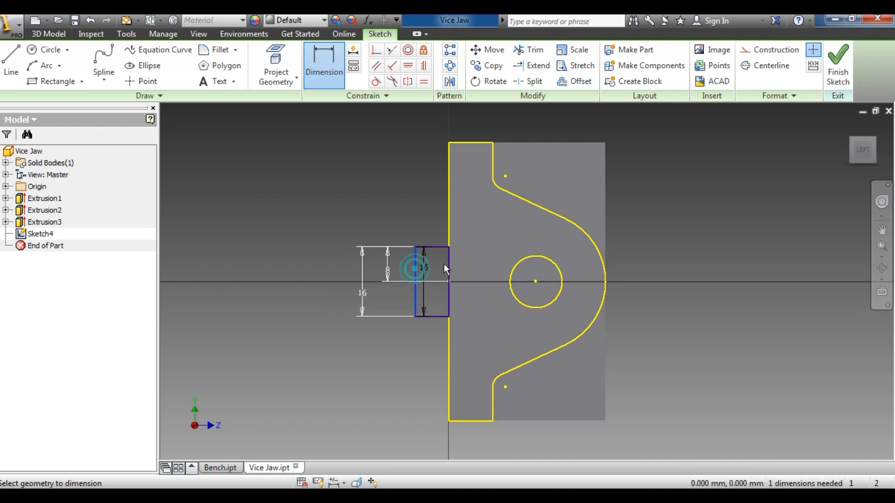
pyautogui.click(447, 261)
pyautogui.click(432, 223)
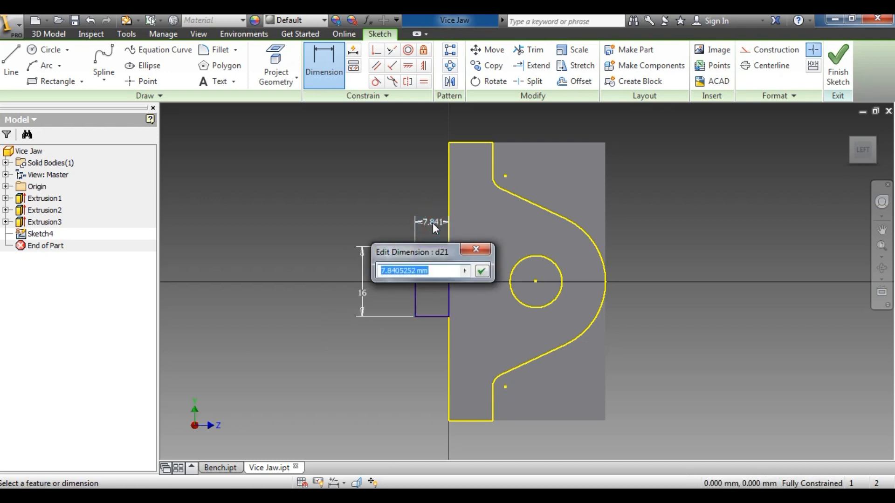
pyautogui.write('9')
pyautogui.press('Return')
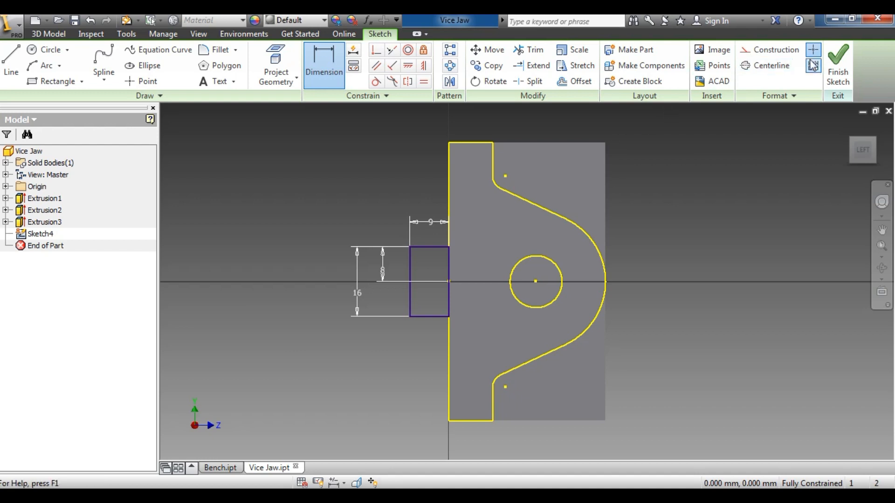
pyautogui.click(838, 63)
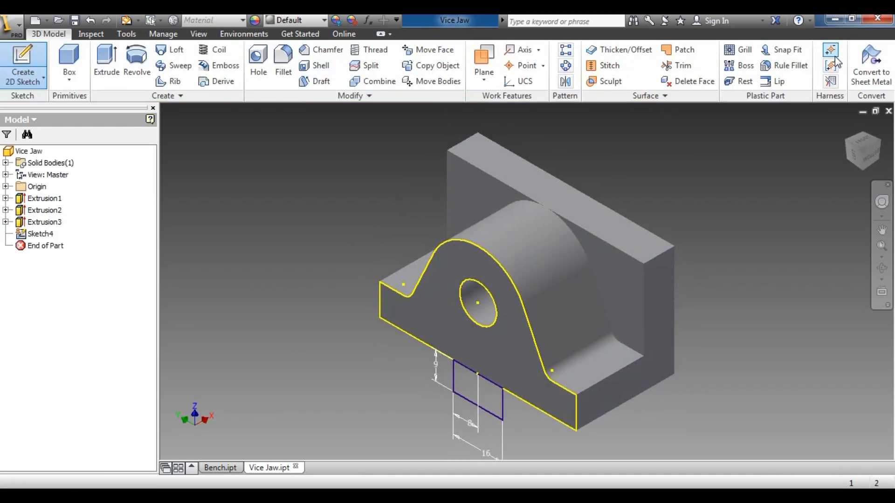
# - Try to extrude the tongue rectangle toward the back block with the All extent
pyautogui.click(107, 74)
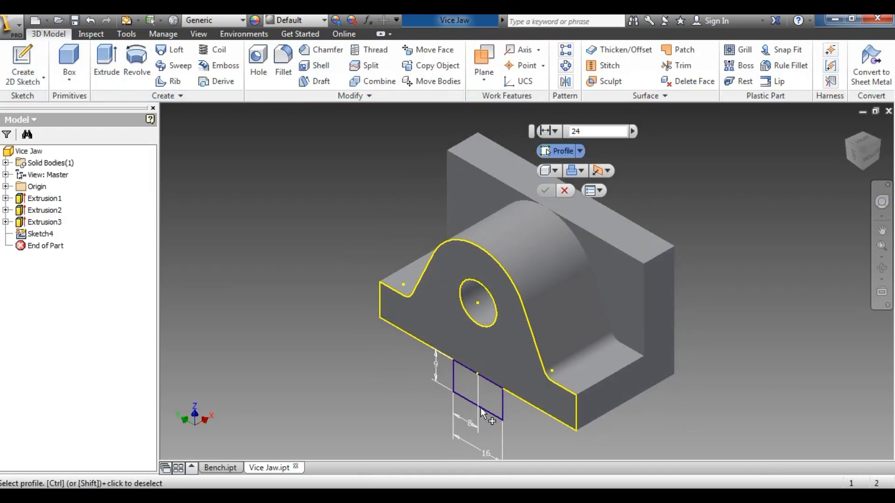
pyautogui.click(485, 395)
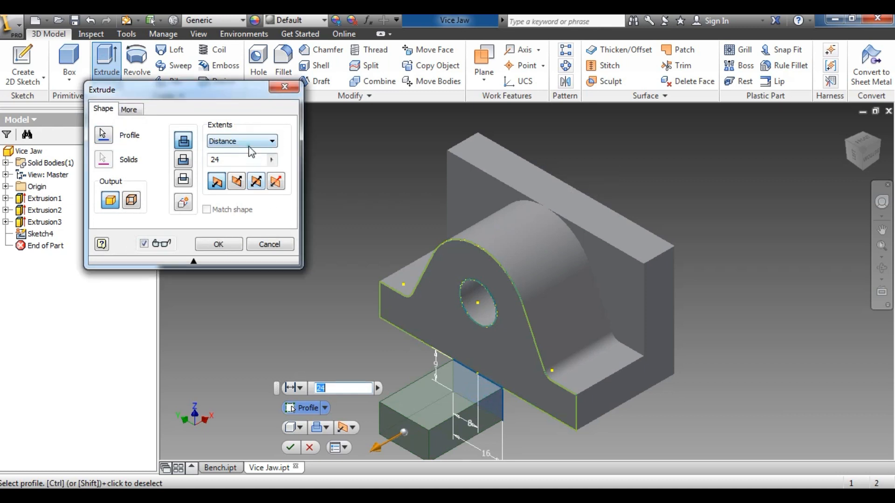
pyautogui.click(272, 141)
pyautogui.click(261, 185)
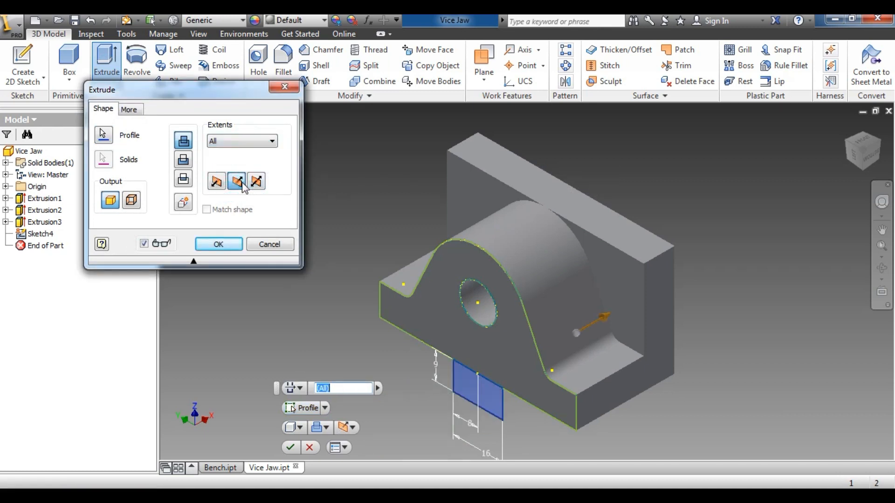
pyautogui.click(229, 246)
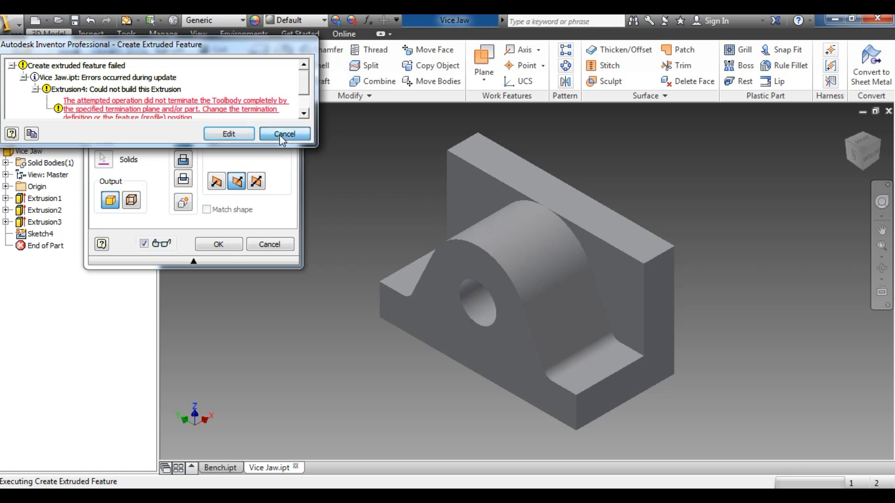
pyautogui.click(282, 135)
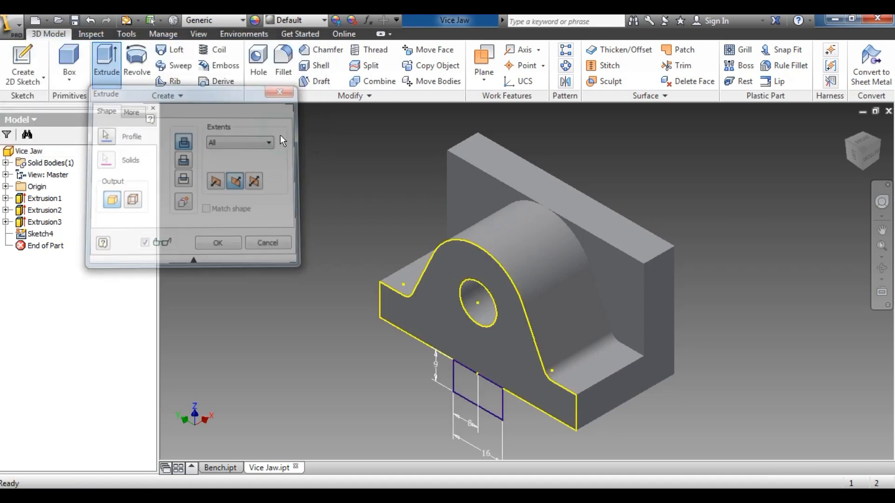
# - Check the depth in the PDF drawing and extrude the tongue rectangle 32 mm in Direction 2, joined to the body
pyautogui.click(110, 69)
pyautogui.click(471, 388)
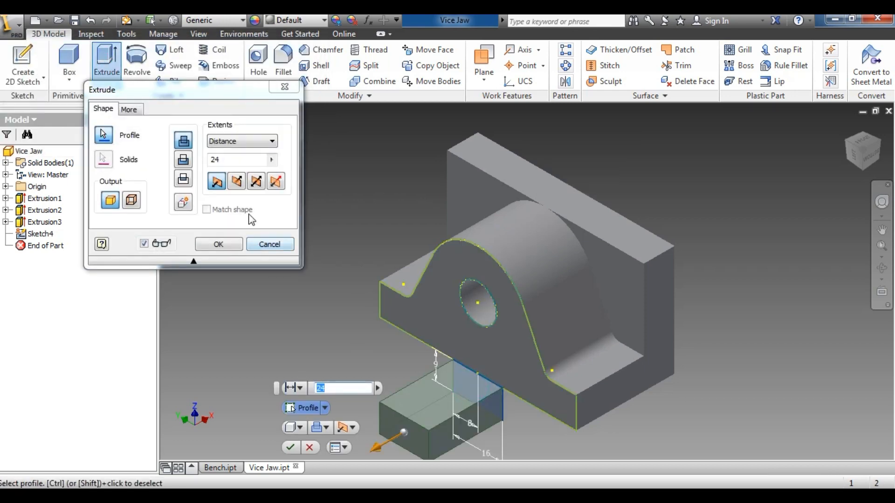
pyautogui.click(238, 182)
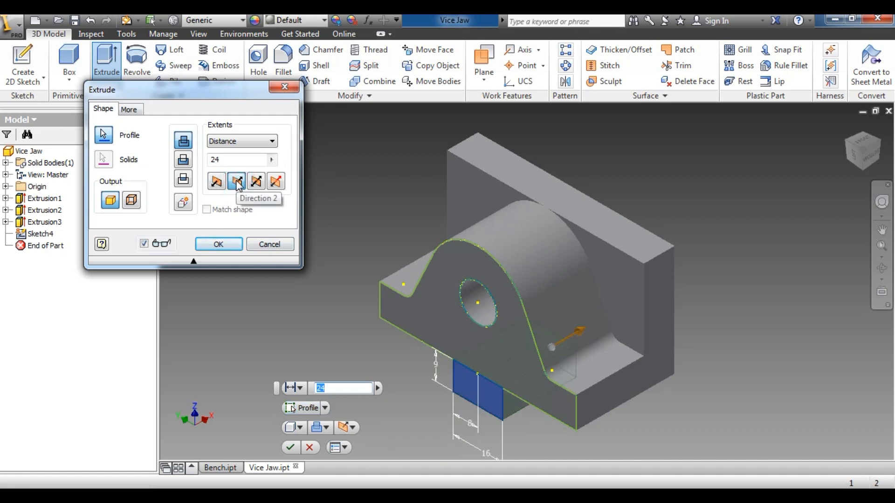
pyautogui.press('super+d')
pyautogui.press('super+d')
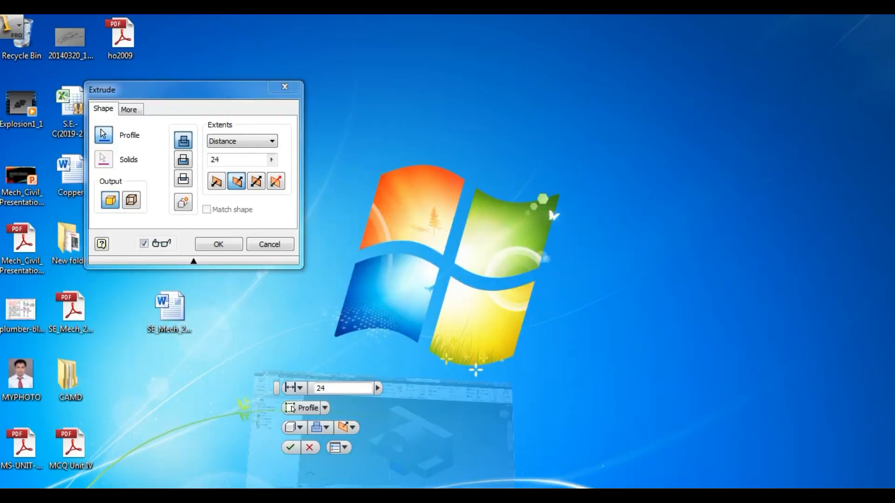
pyautogui.hotkey('alt', 'Tab')
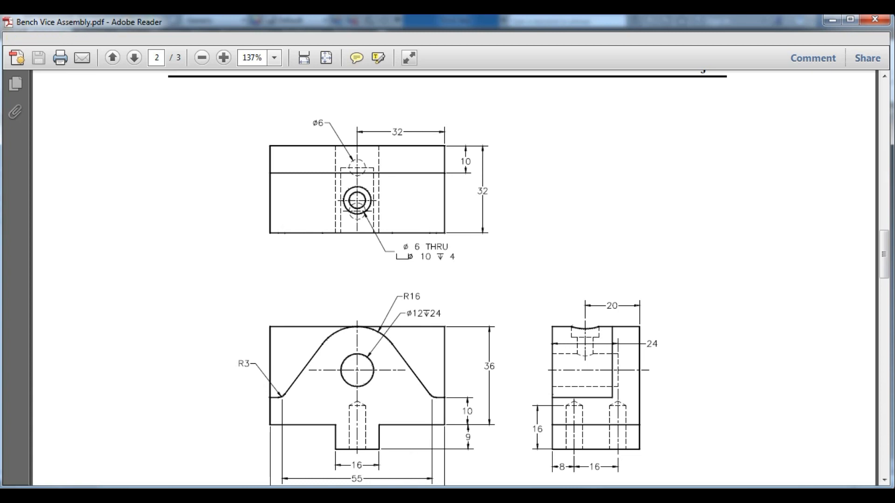
pyautogui.hotkey('alt', 'Tab')
pyautogui.click(232, 159)
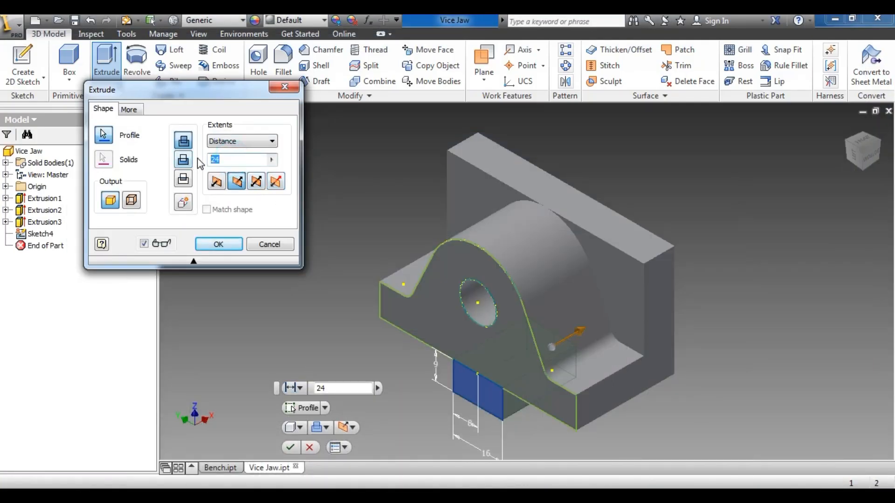
pyautogui.write('3')
pyautogui.click(857, 158)
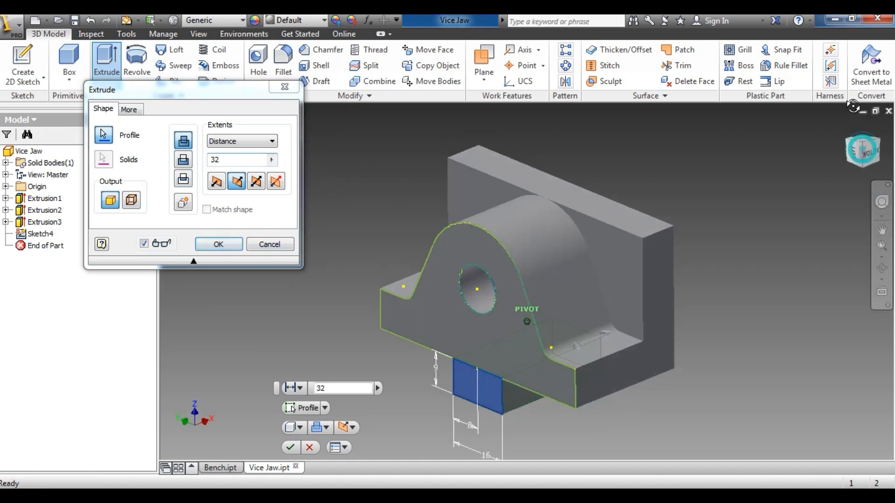
pyautogui.click(219, 243)
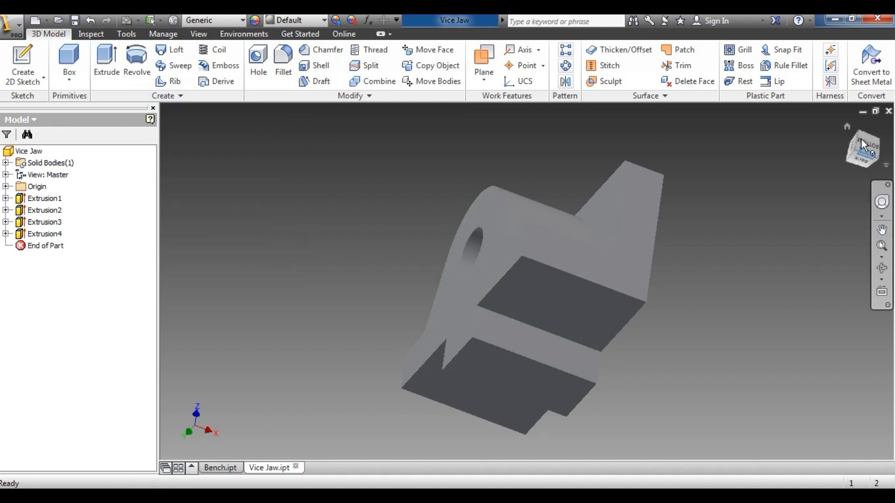
# - Check the tongue holes in the PDF drawing, start a sketch on the tongue's underside and place a hole-centre point
pyautogui.click(861, 139)
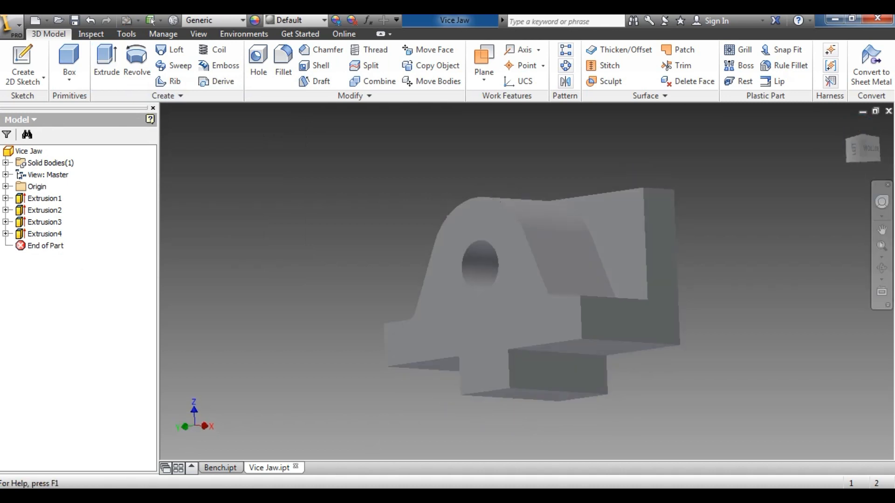
pyautogui.hotkey('alt', 'Tab')
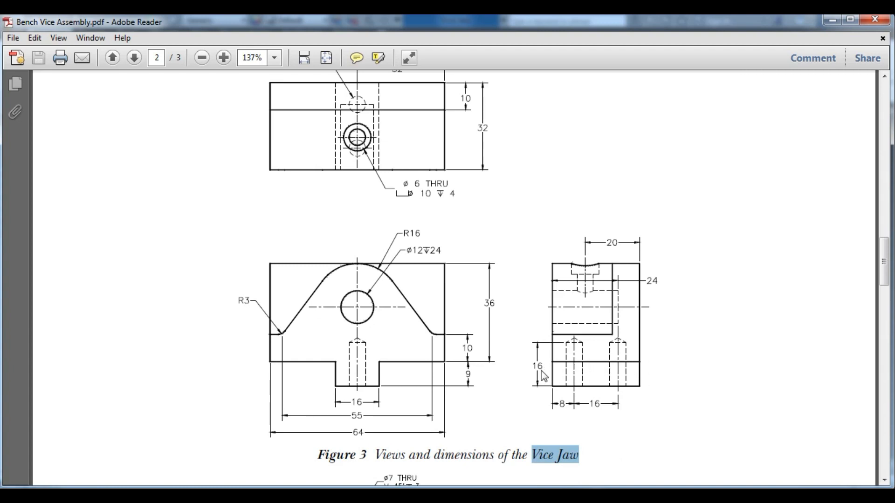
pyautogui.scroll(1, 581, 380)
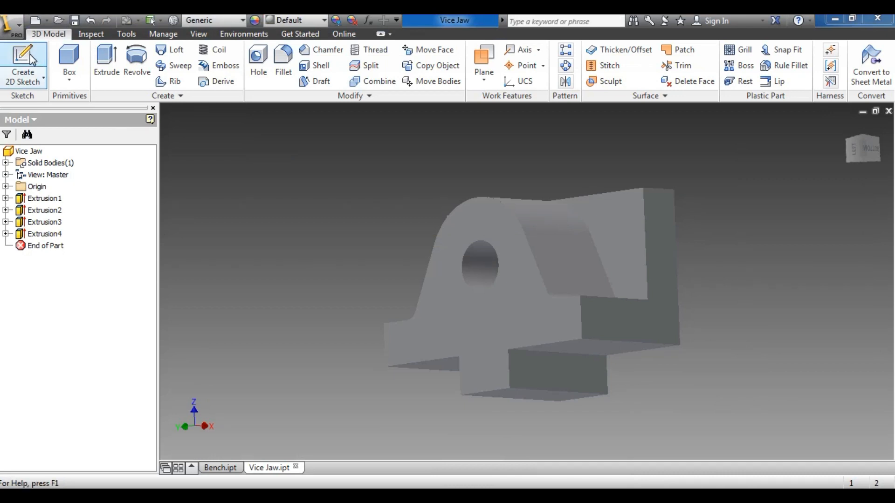
pyautogui.click(25, 61)
pyautogui.click(513, 394)
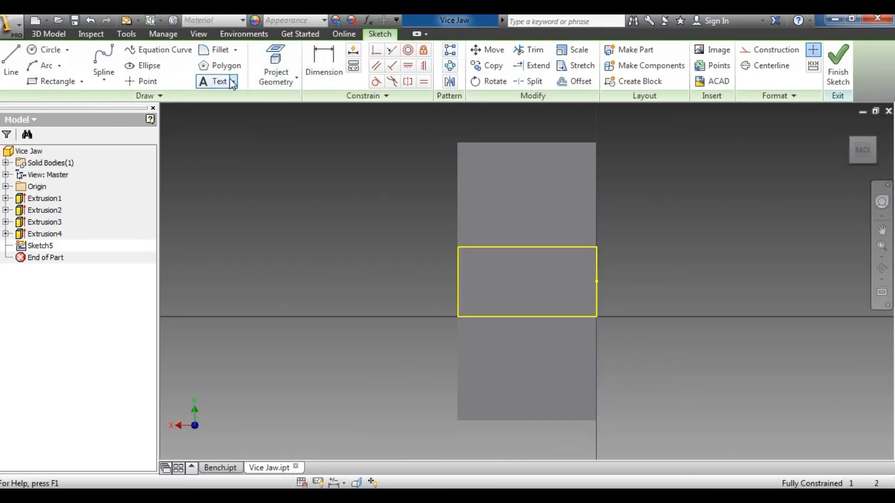
pyautogui.click(142, 81)
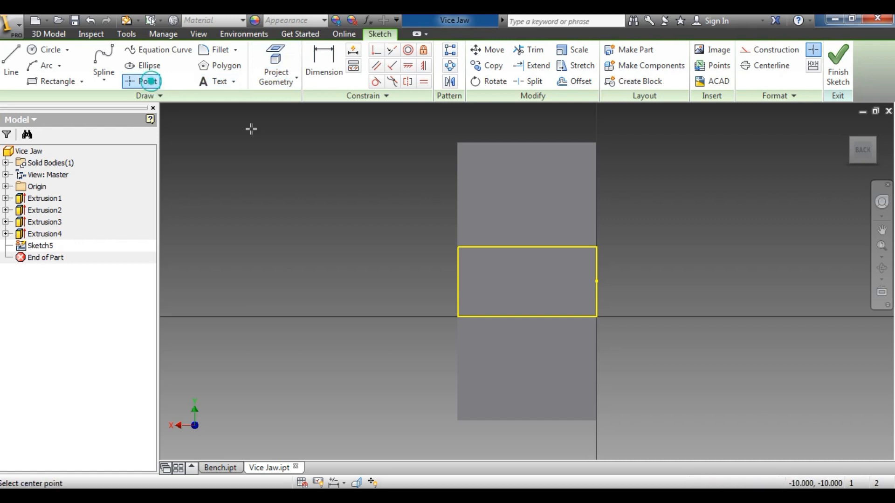
pyautogui.click(488, 282)
# - Check the hole location in the PDF drawing and dimension the point 8 mm from the tongue's long edge
pyautogui.click(327, 495)
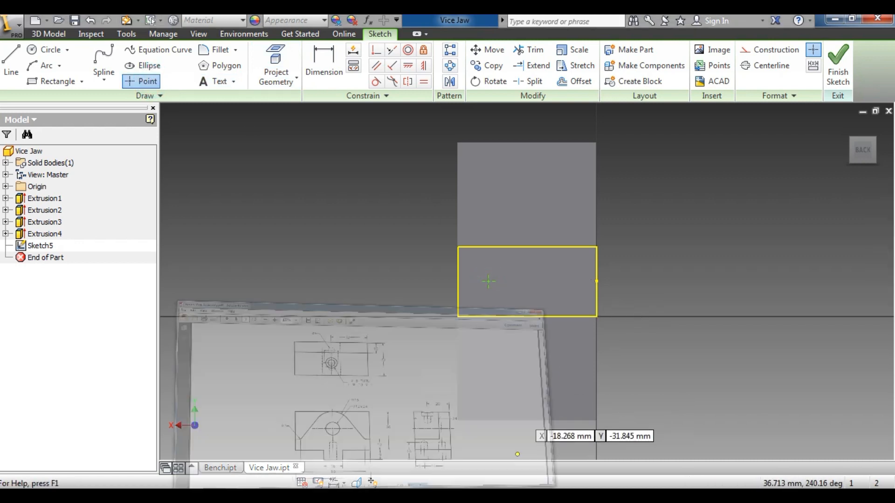
pyautogui.scroll(-1, 386, 414)
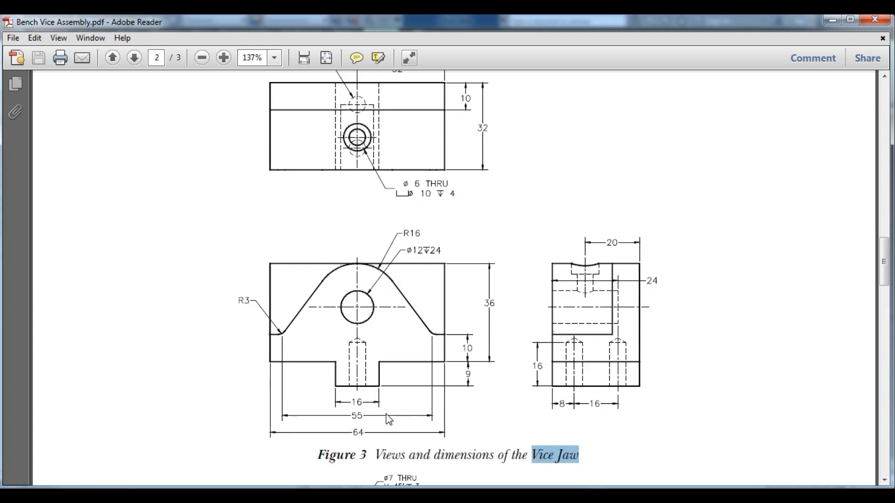
pyautogui.scroll(-2, 567, 408)
pyautogui.scroll(3, 410, 248)
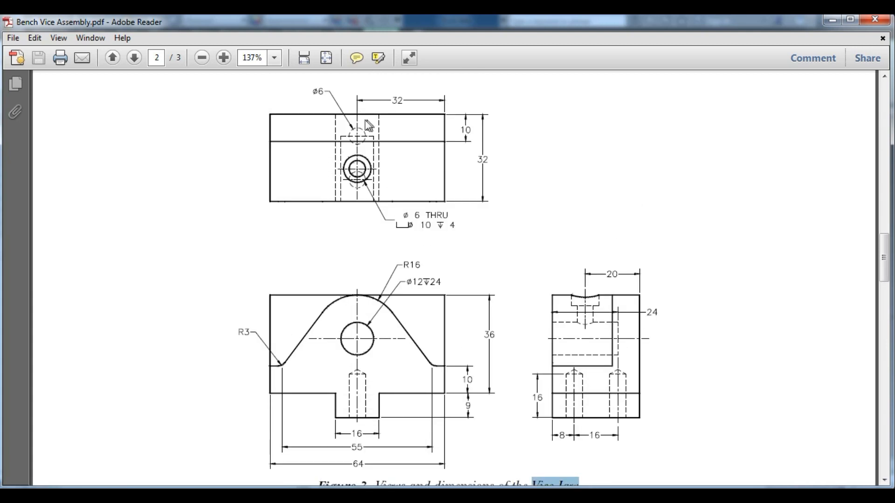
pyautogui.click(337, 486)
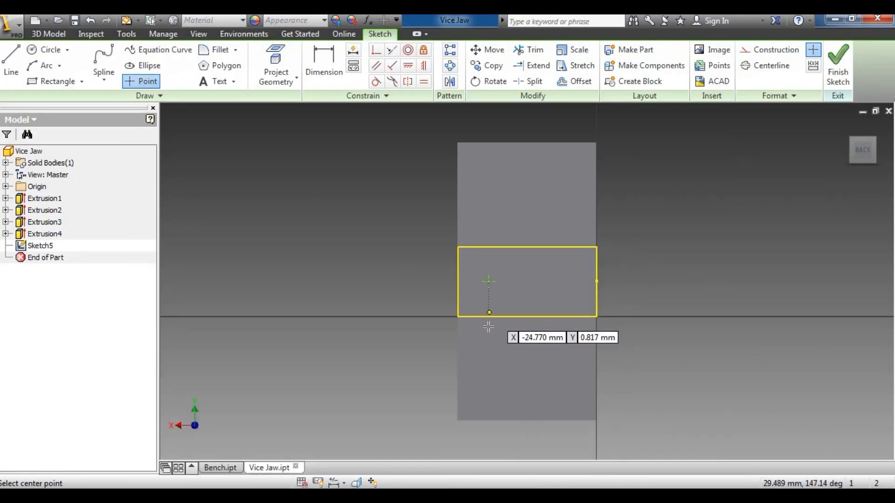
pyautogui.click(324, 63)
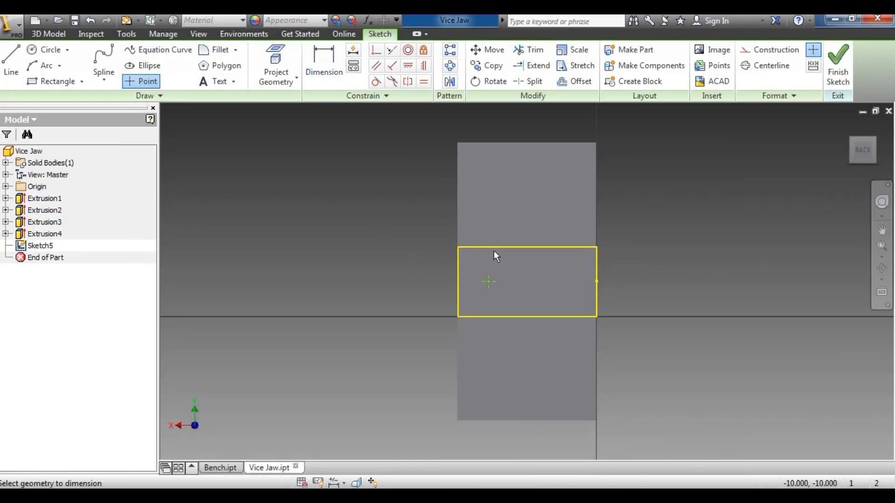
pyautogui.click(491, 247)
pyautogui.click(488, 282)
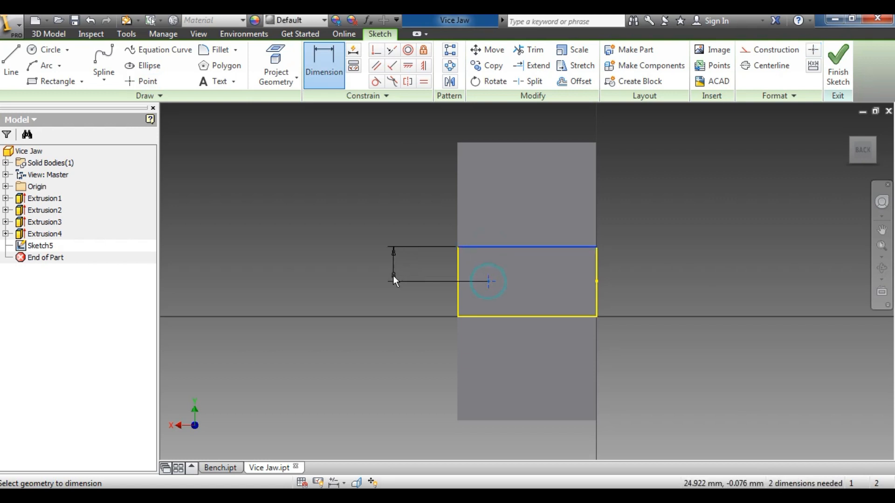
pyautogui.click(393, 272)
pyautogui.press('Return')
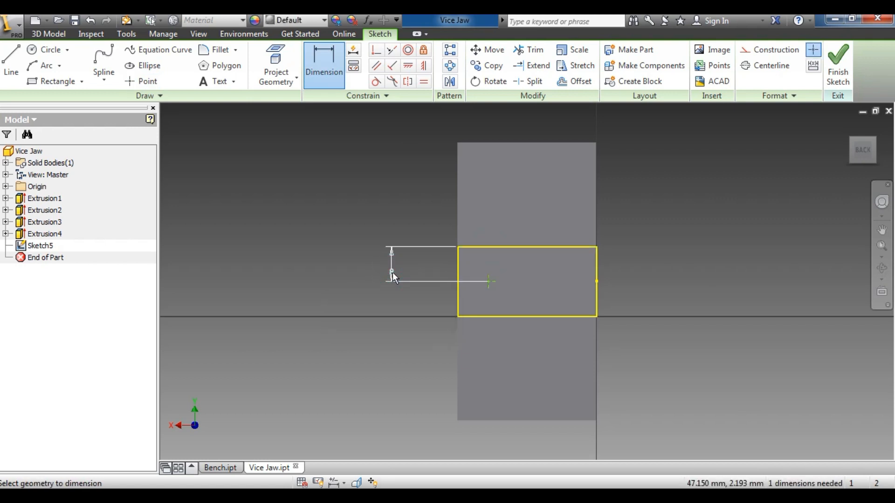
# - Dimension the point 8 mm from the tongue's short edge at the back-block end, as in the PDF drawing, and finish the sketch
pyautogui.hotkey('alt', 'Tab')
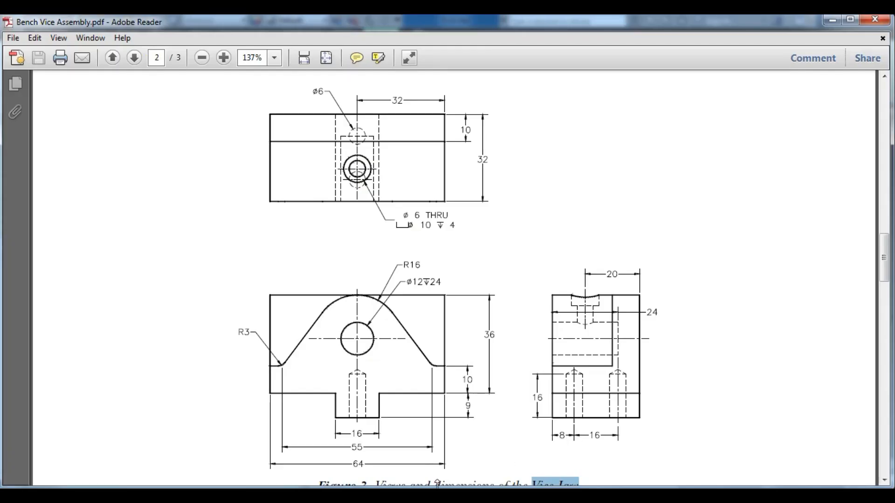
pyautogui.hotkey('alt', 'Tab')
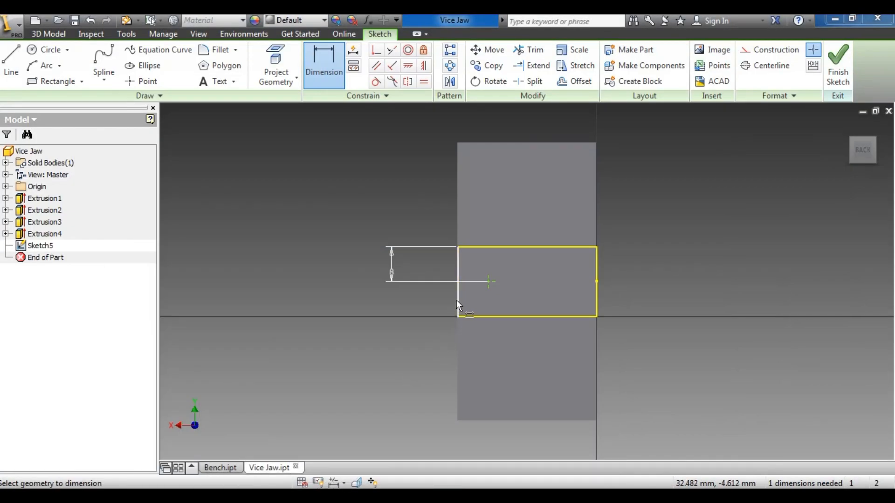
pyautogui.click(489, 281)
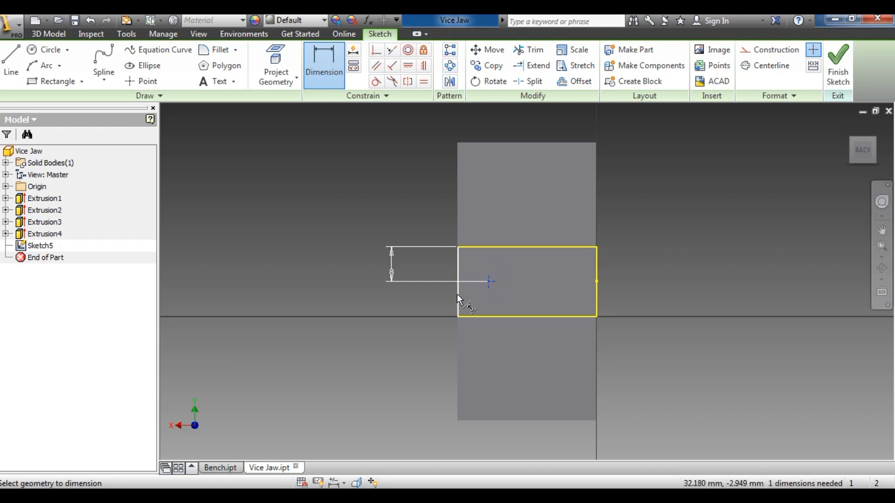
pyautogui.click(458, 293)
pyautogui.click(477, 362)
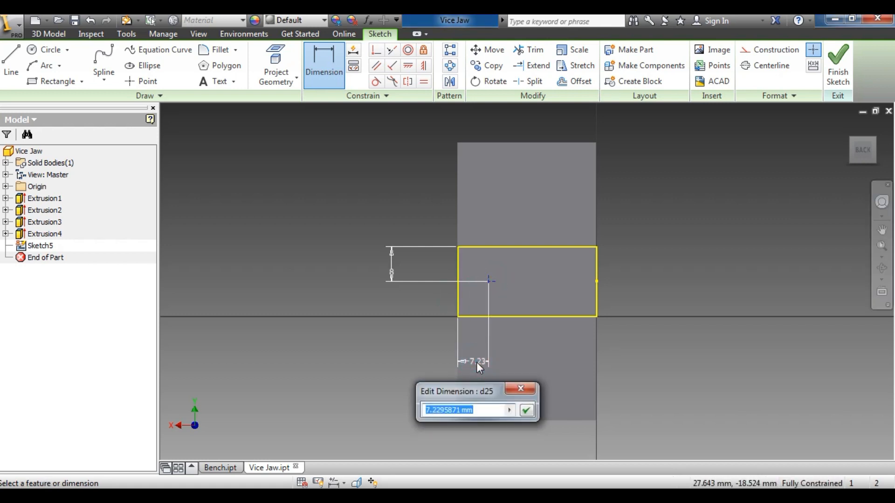
pyautogui.write('8')
pyautogui.press('Return')
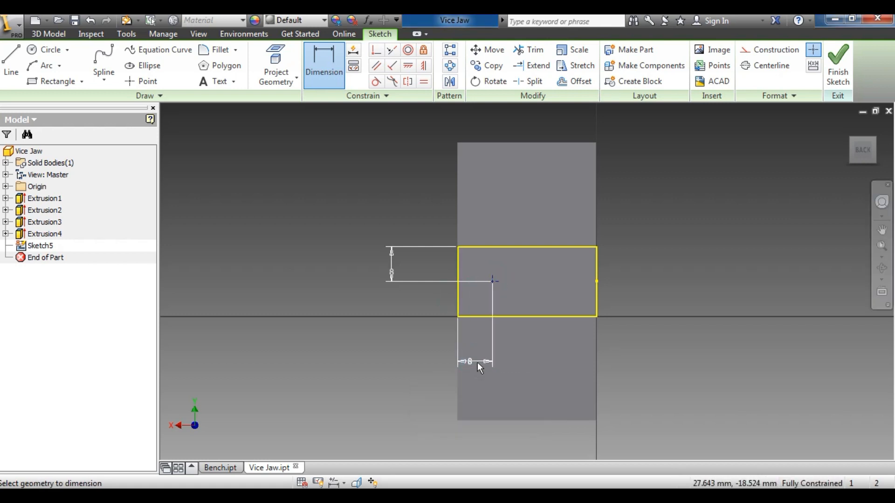
pyautogui.click(836, 74)
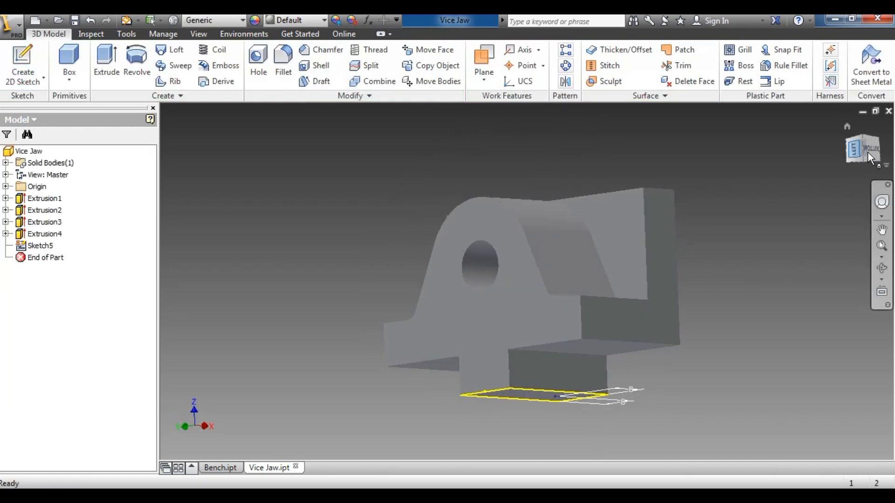
# - Create a drilled hole at the sketched point, 6 mm in diameter and 16 mm deep, following the PDF drawing
pyautogui.click(861, 160)
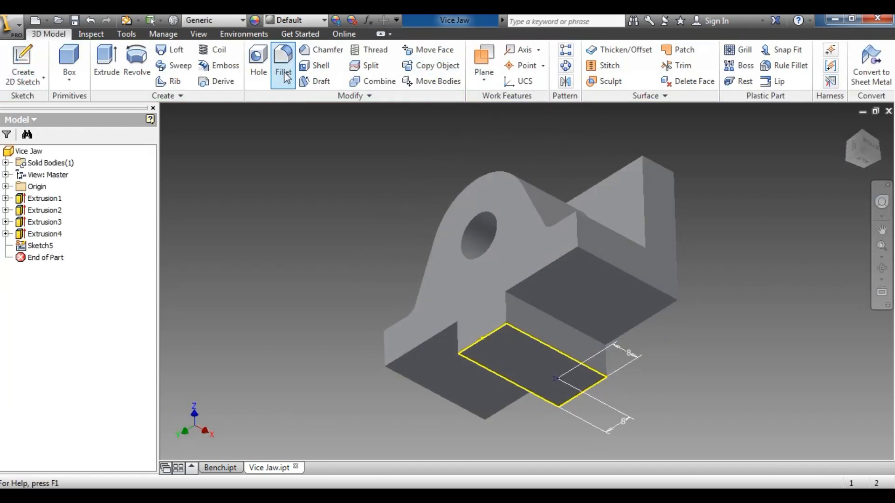
pyautogui.click(257, 66)
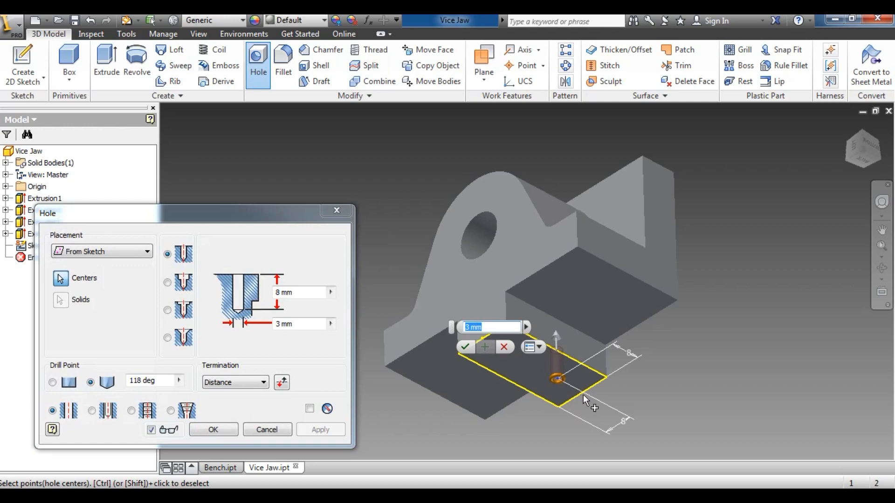
pyautogui.hotkey('alt', 'Tab')
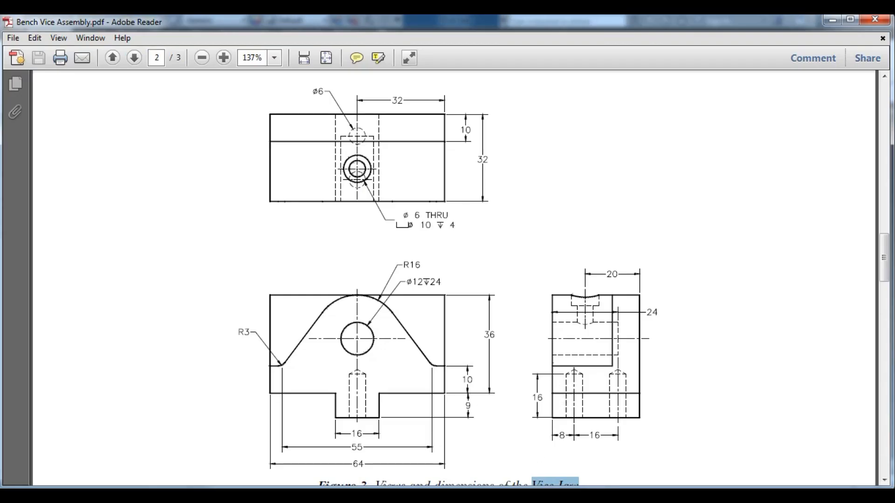
pyautogui.hotkey('alt', 'Tab')
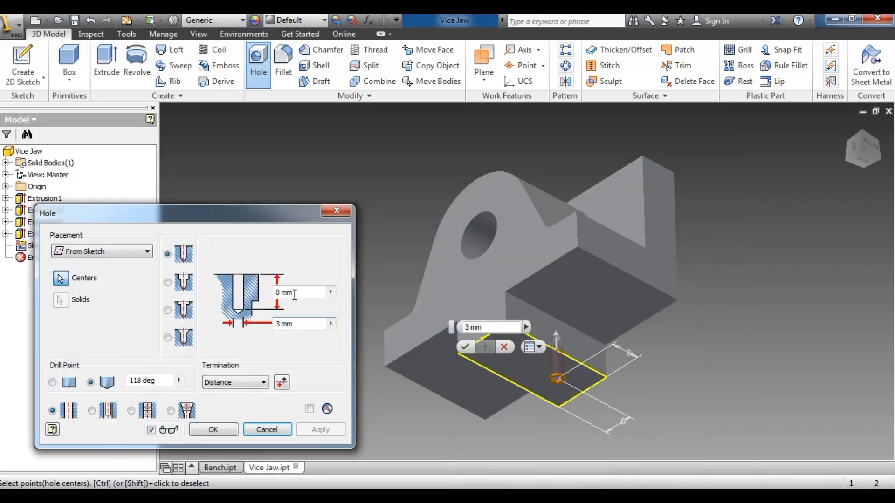
pyautogui.click(282, 293)
pyautogui.moveTo(279, 291); pyautogui.dragTo(227, 292)
pyautogui.write('12')
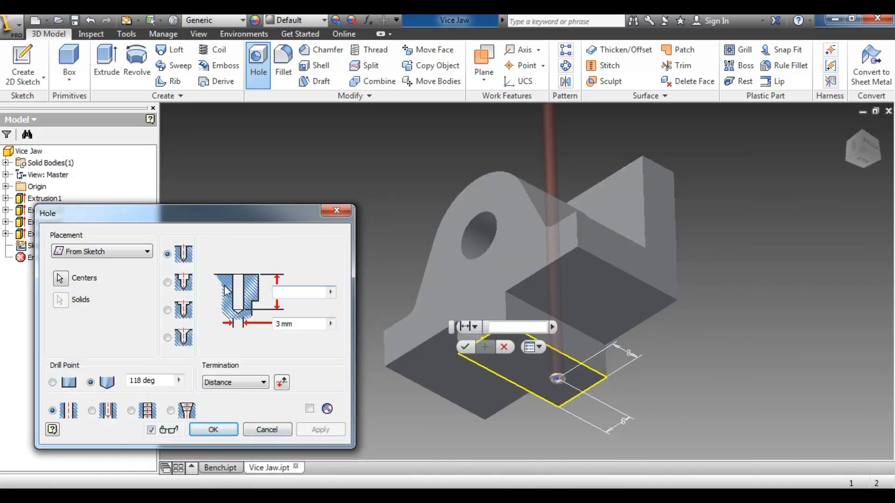
pyautogui.moveTo(299, 324); pyautogui.dragTo(272, 323)
pyautogui.write('6')
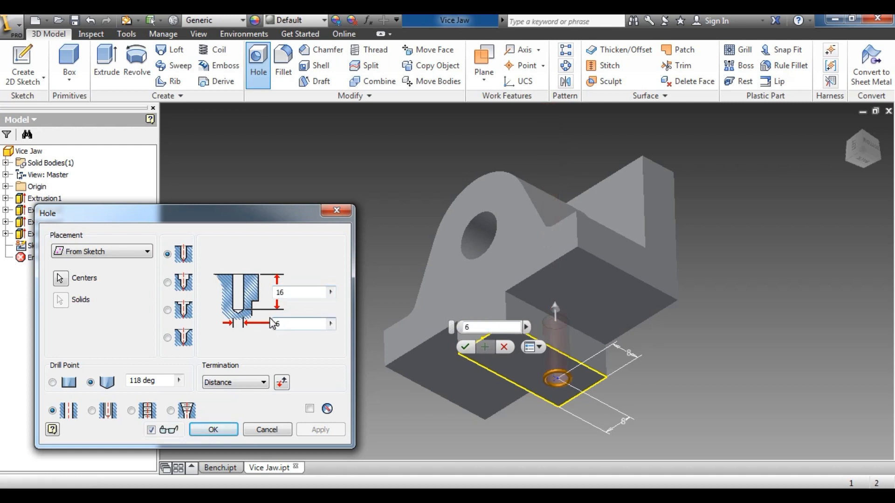
pyautogui.click(222, 429)
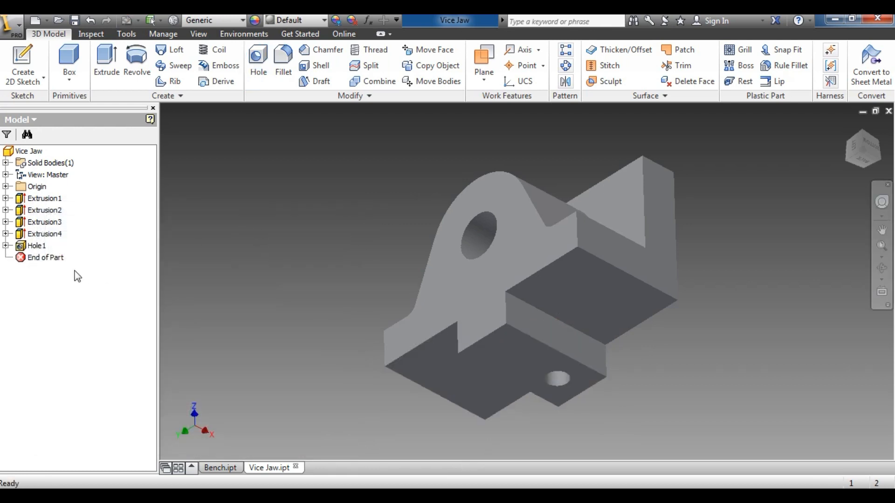
# - Pattern the hole along the tongue's long edge with 2 instances at 16 mm spacing, flipping the direction toward the arched face
pyautogui.click(32, 250)
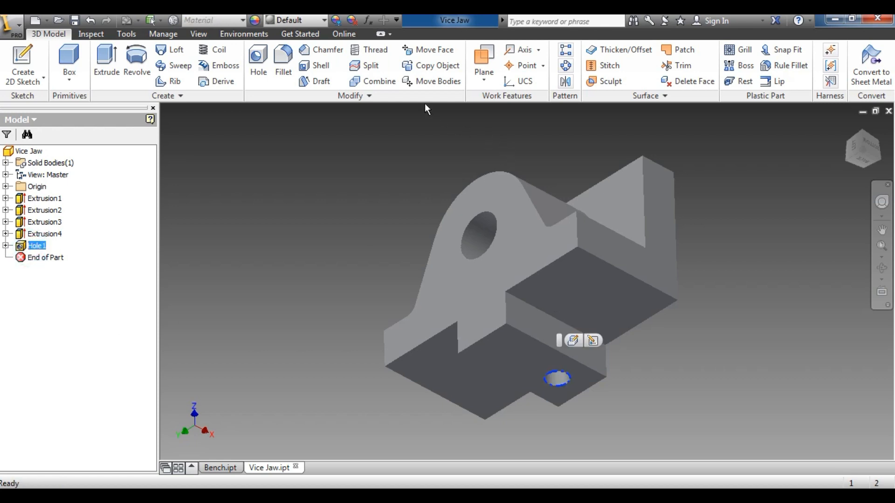
pyautogui.click(565, 50)
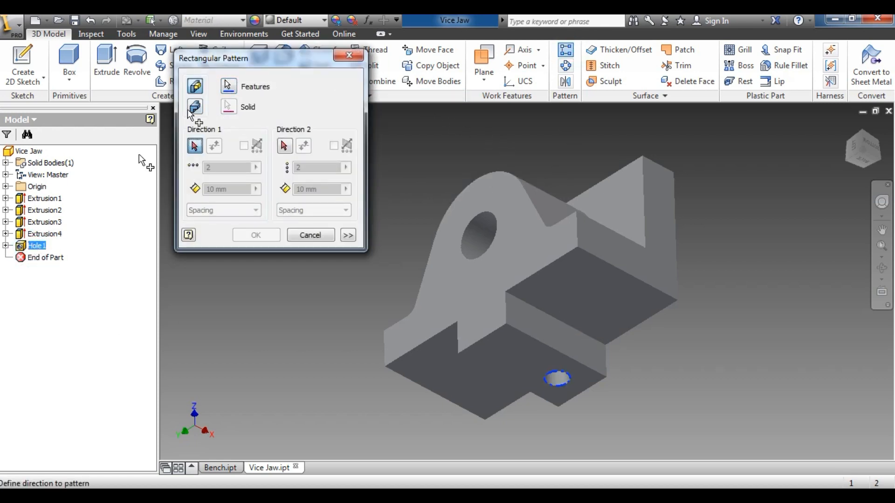
pyautogui.click(198, 148)
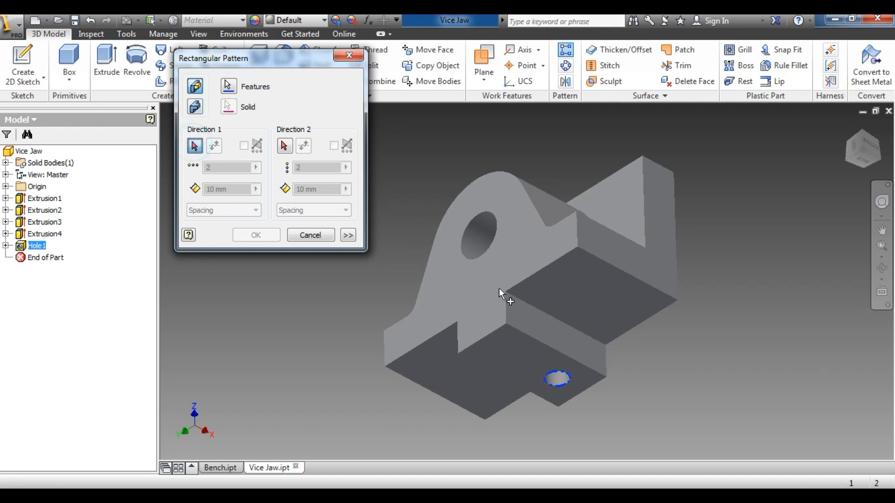
pyautogui.click(552, 350)
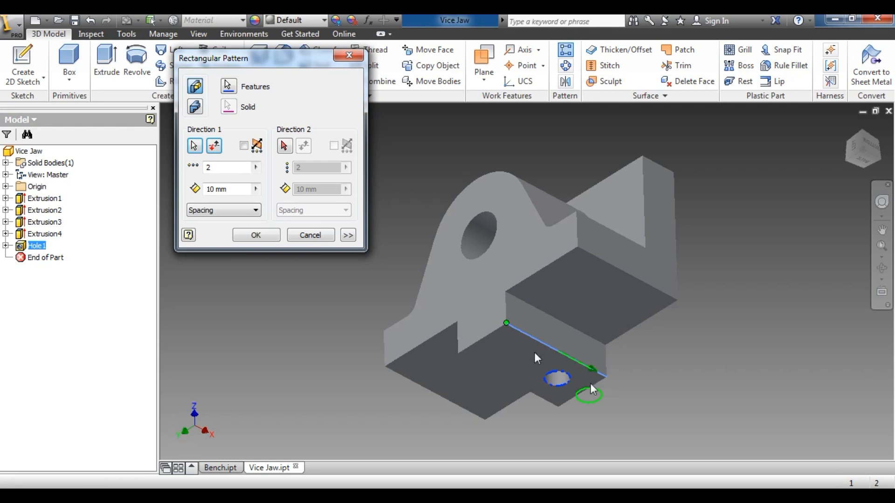
pyautogui.hotkey('alt', 'Tab')
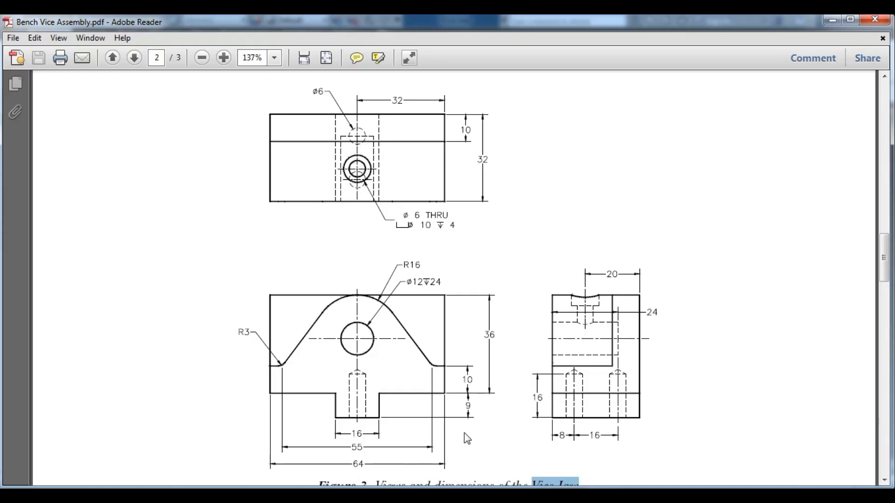
pyautogui.hotkey('alt', 'Tab')
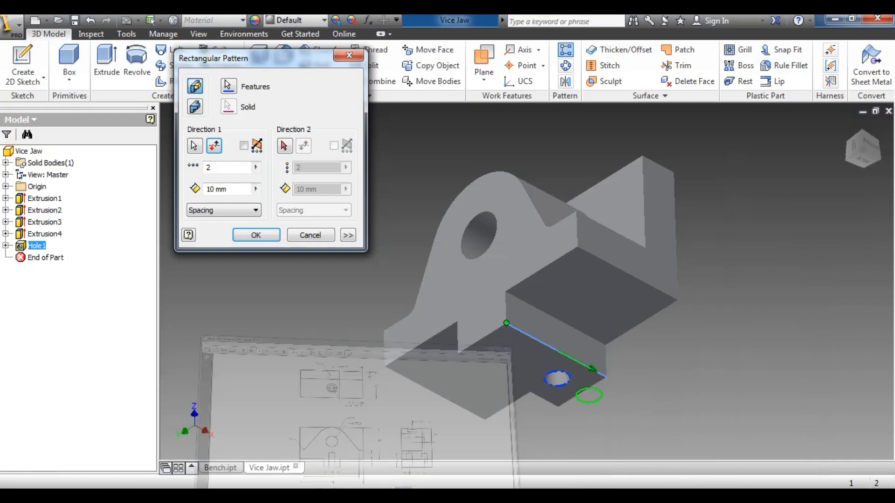
pyautogui.moveTo(243, 191); pyautogui.dragTo(135, 149)
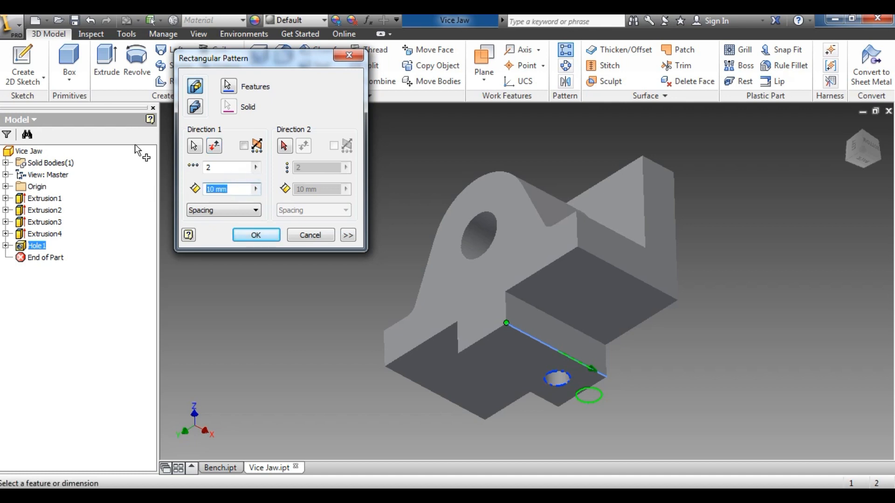
pyautogui.write('16')
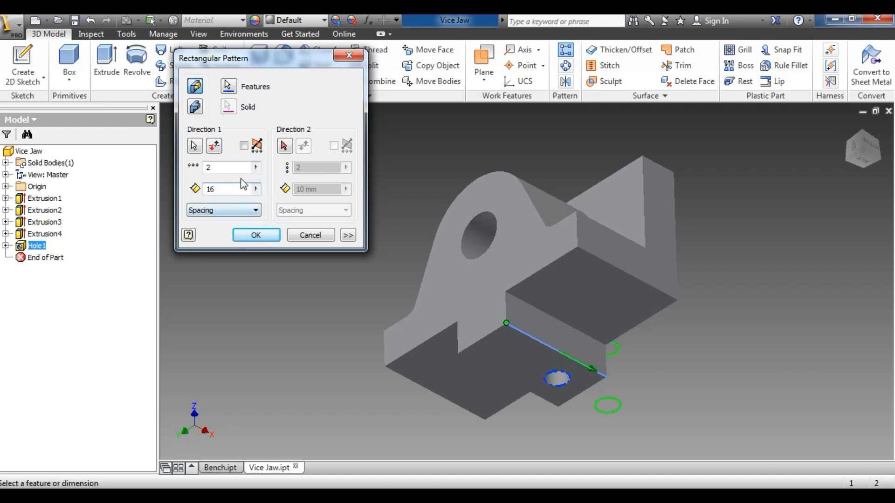
pyautogui.click(219, 145)
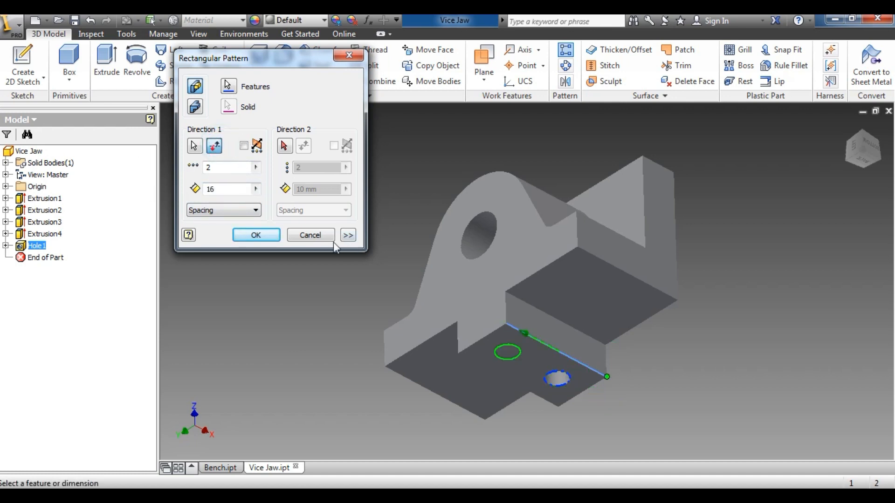
pyautogui.click(256, 236)
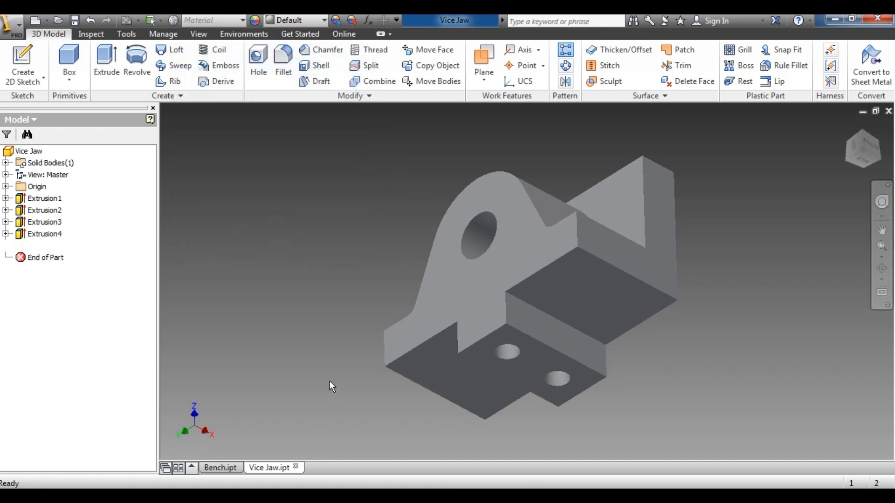
# - Create a work plane offset -36 mm from the underside of the jaw's base, following the PDF drawing
pyautogui.click(861, 133)
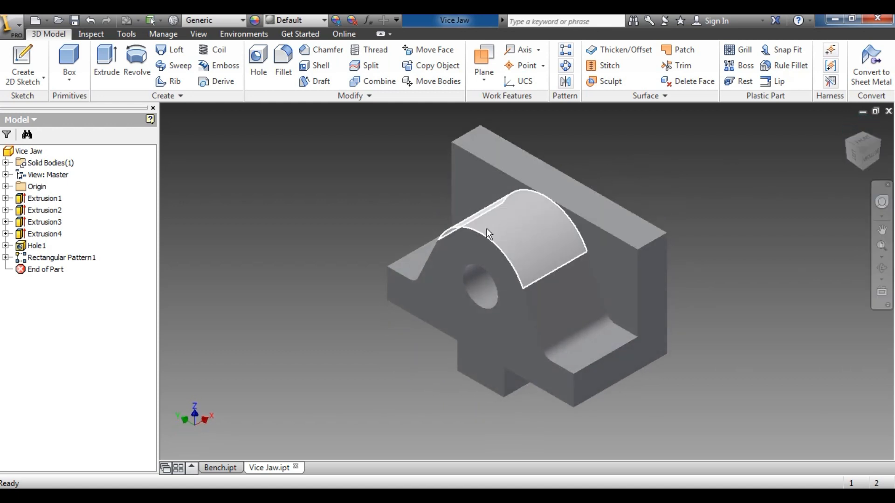
pyautogui.hotkey('alt', 'Tab')
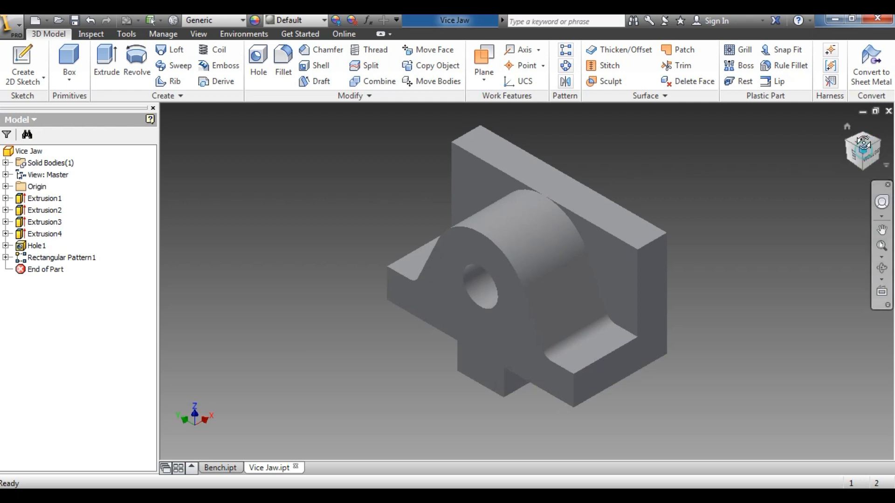
pyautogui.moveTo(863, 143); pyautogui.dragTo(865, 106)
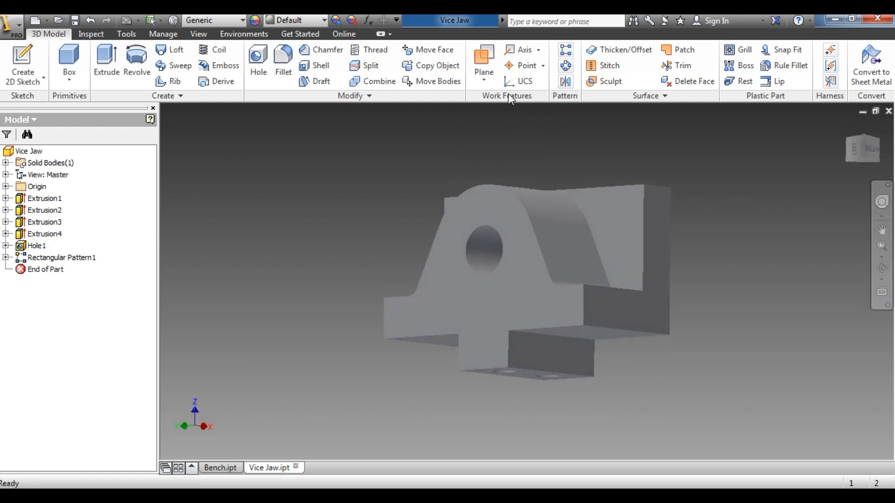
pyautogui.click(484, 77)
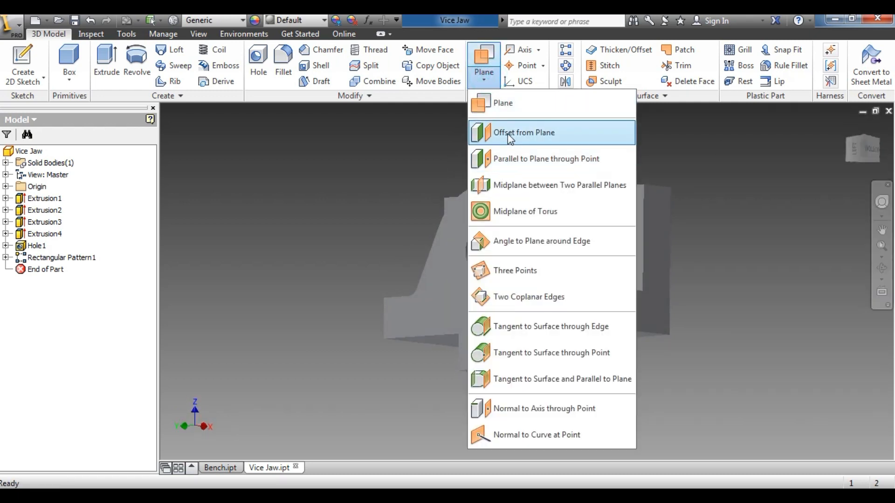
pyautogui.click(507, 133)
pyautogui.click(609, 332)
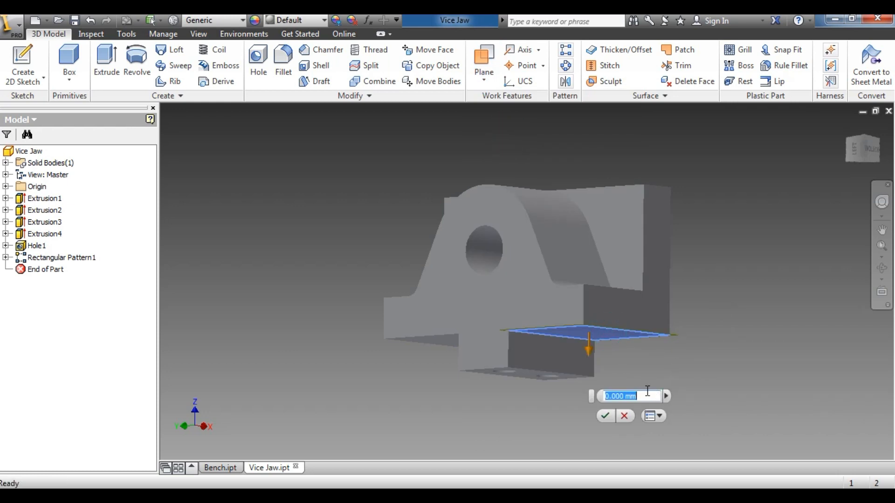
pyautogui.press('BackSpace')
pyautogui.write('-36')
pyautogui.press('Return')
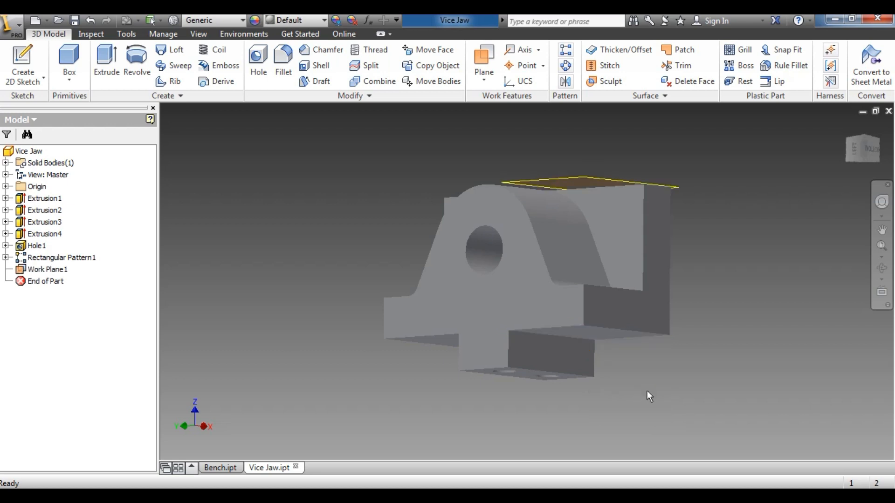
# - Start a 2D sketch on the offset work plane and orient the view square to it, looking down on the jaw
pyautogui.click(861, 136)
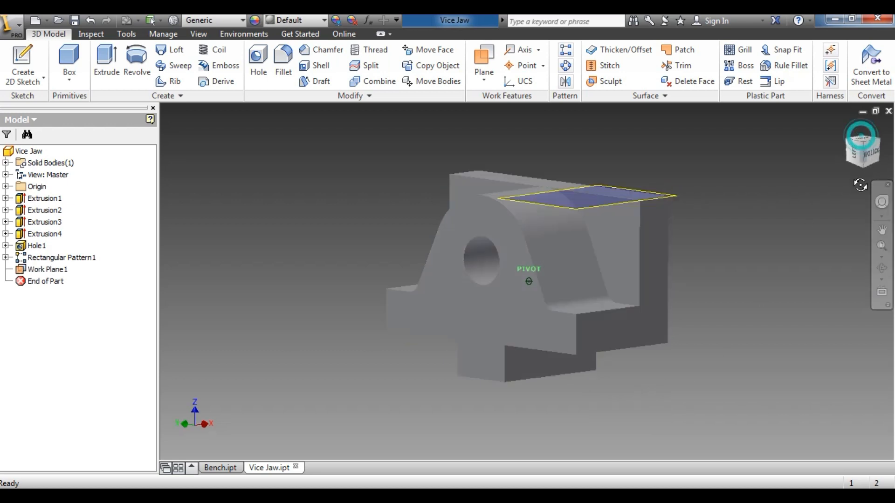
pyautogui.click(22, 63)
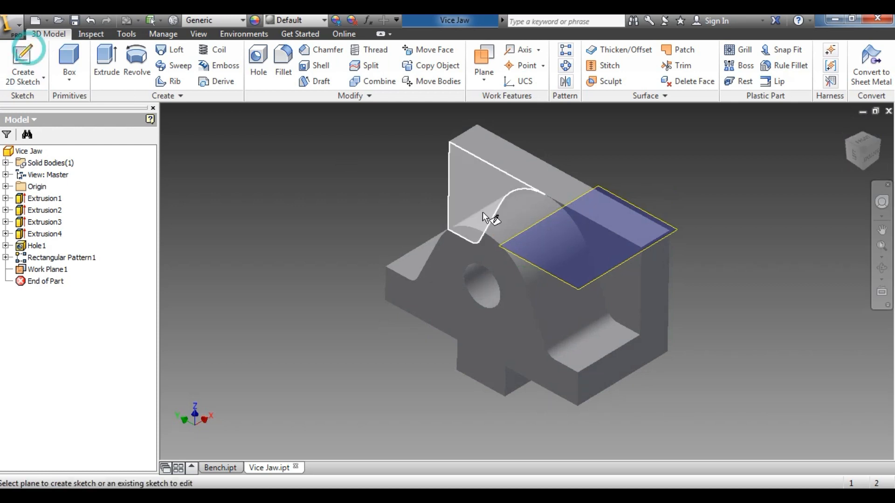
pyautogui.click(596, 275)
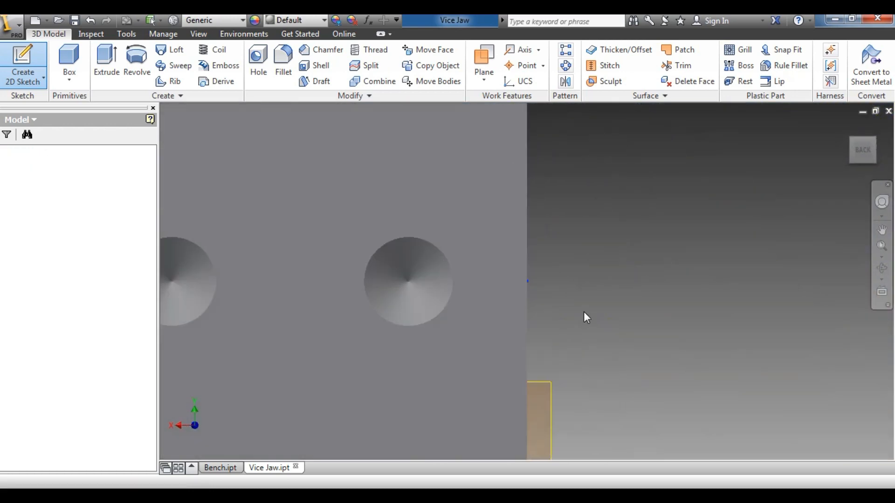
pyautogui.click(875, 167)
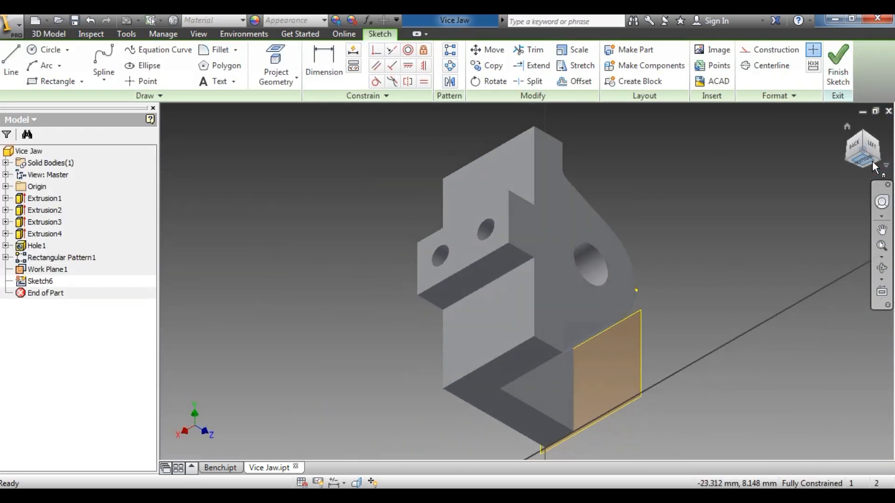
pyautogui.click(879, 151)
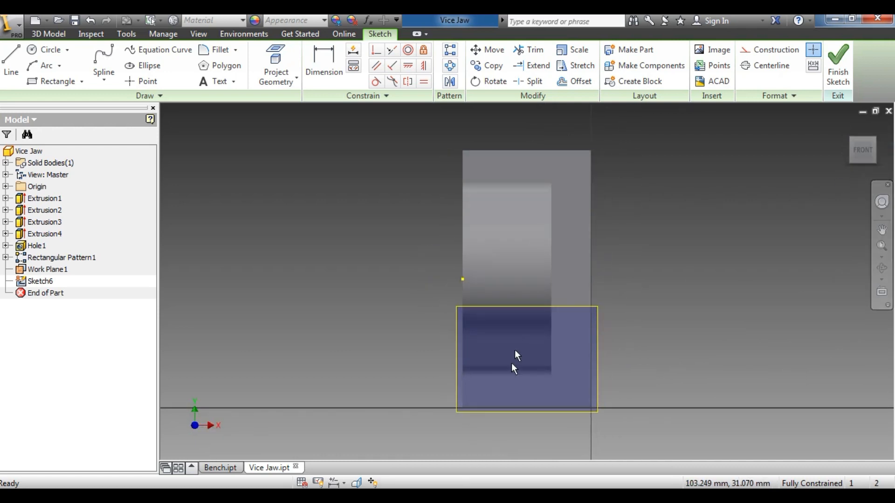
# - Check the counterbored hole's location in the PDF drawing and project the jaw's two end edges and long back edge into the sketch
pyautogui.hotkey('alt', 'Tab')
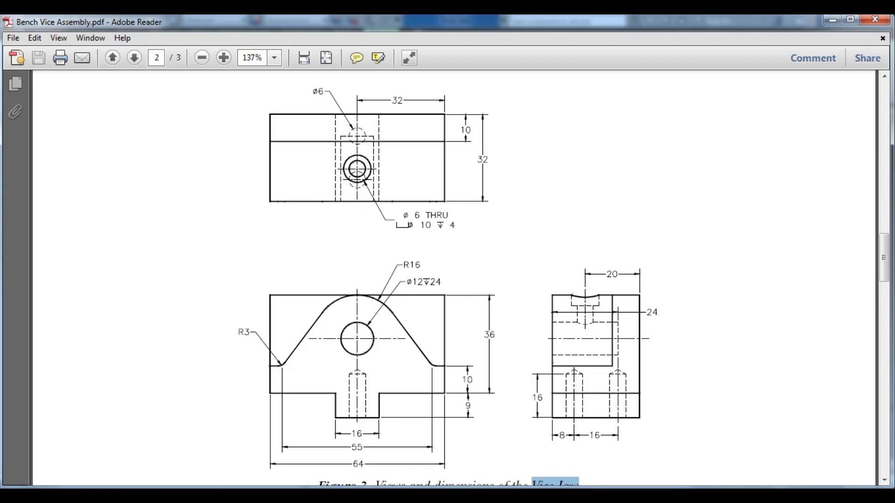
pyautogui.hotkey('alt', 'Tab')
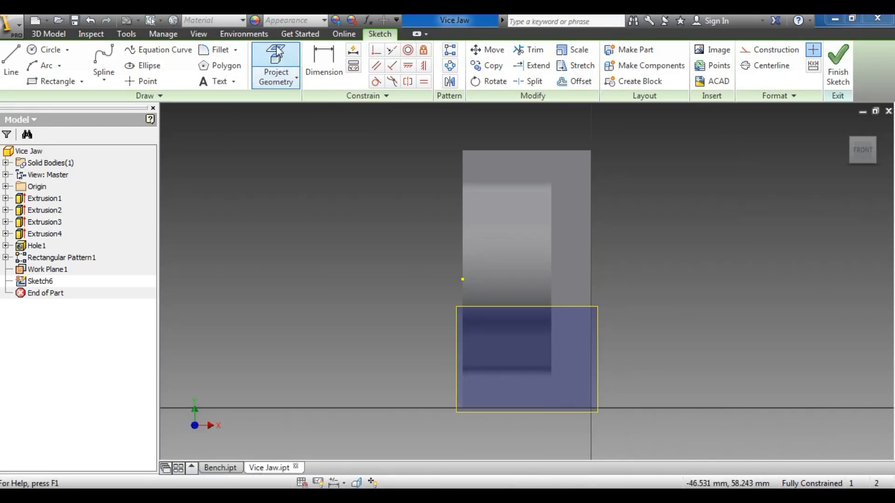
pyautogui.click(276, 65)
pyautogui.click(499, 407)
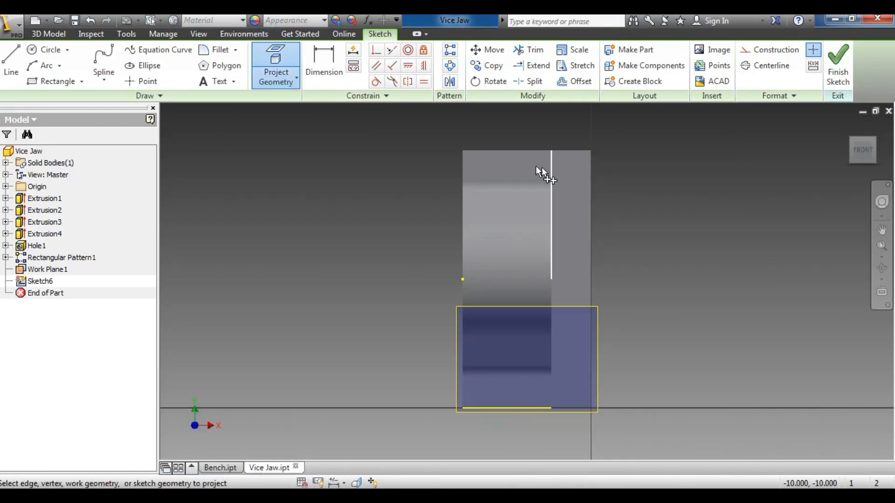
pyautogui.click(511, 151)
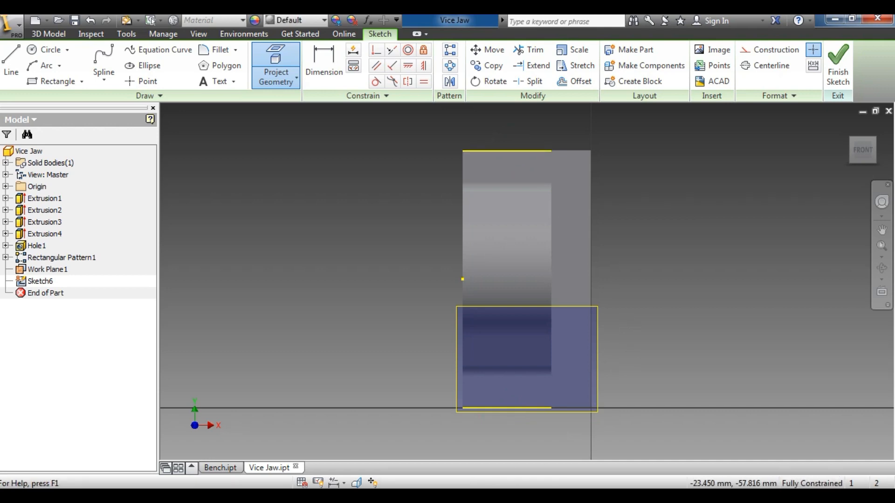
pyautogui.hotkey('alt', 'Tab')
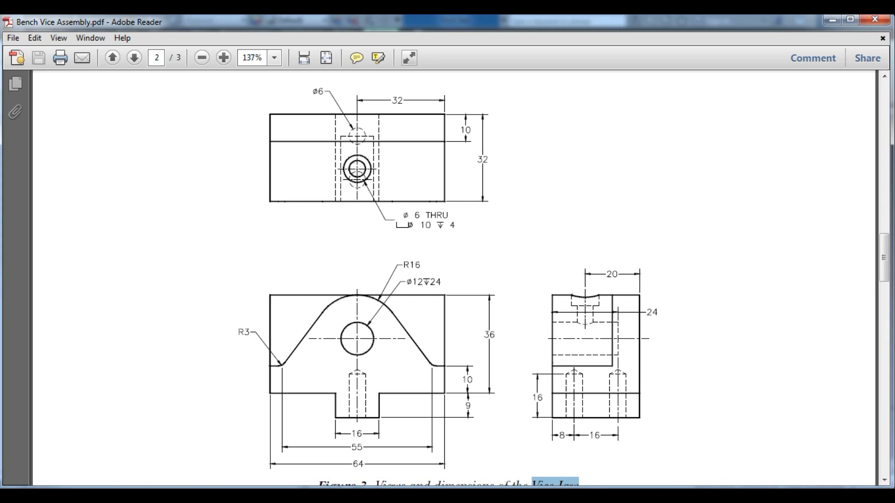
pyautogui.hotkey('alt', 'Tab')
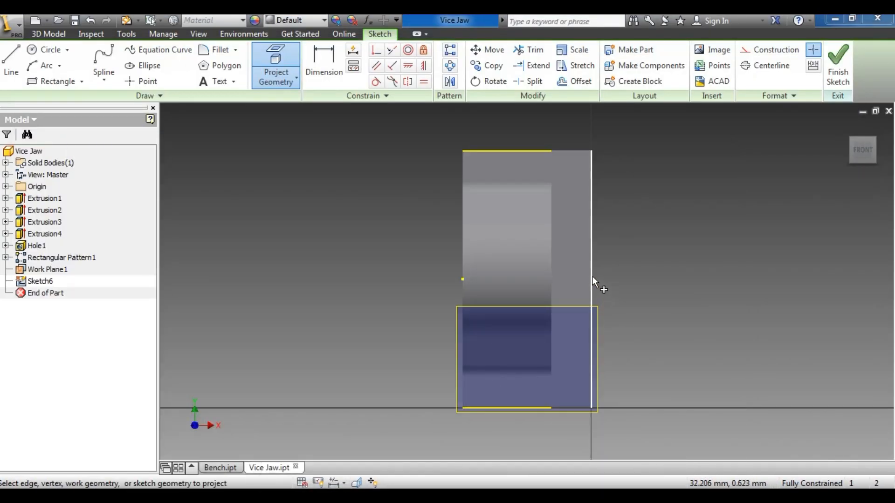
pyautogui.click(852, 139)
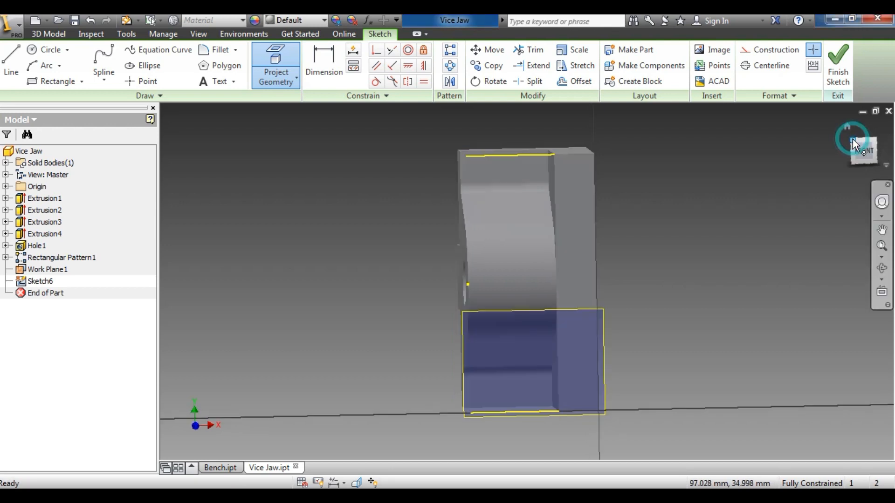
pyautogui.click(866, 156)
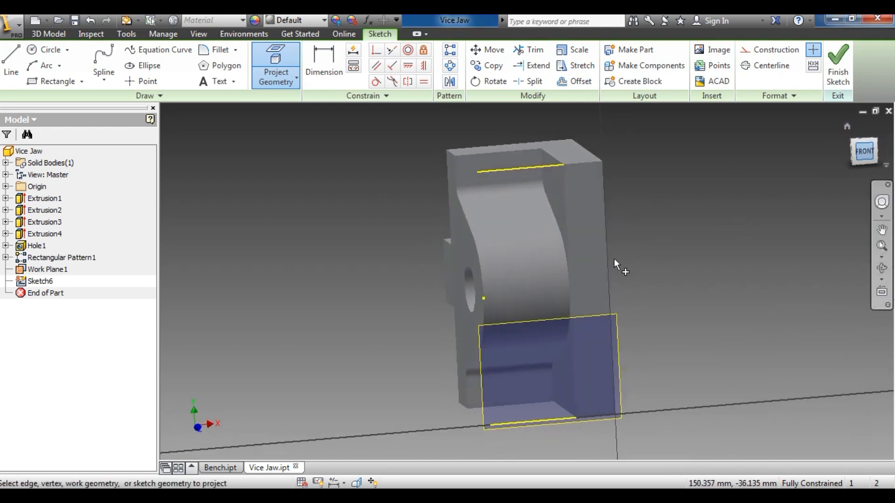
pyautogui.click(590, 274)
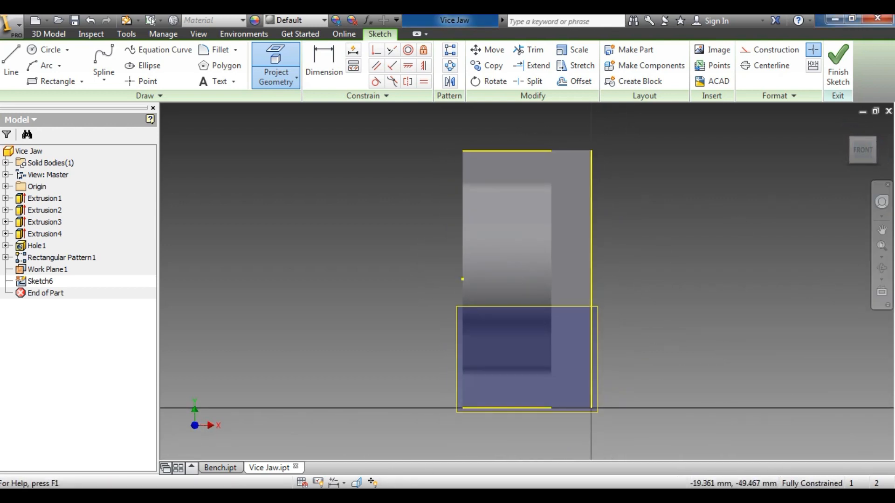
# - Draw a 20 mm line perpendicular to the projected back edge from its midpoint, following the PDF drawing
pyautogui.hotkey('alt', 'Tab')
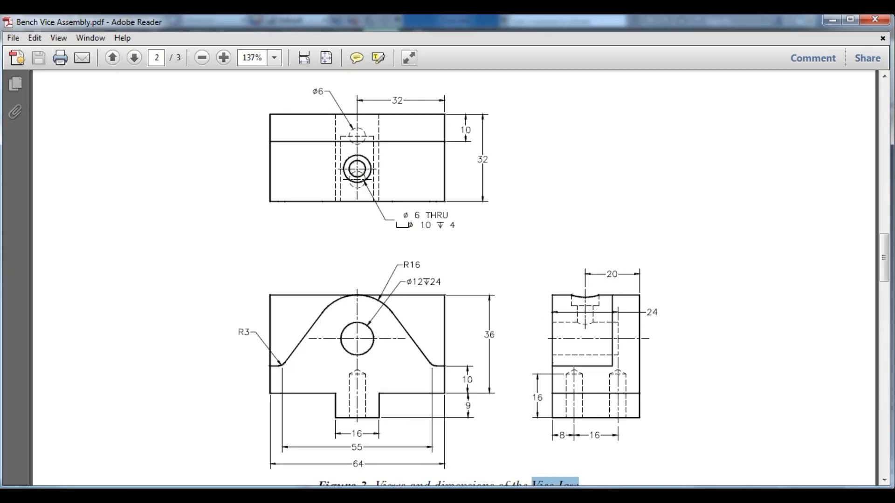
pyautogui.hotkey('alt', 'Tab')
pyautogui.press('l')
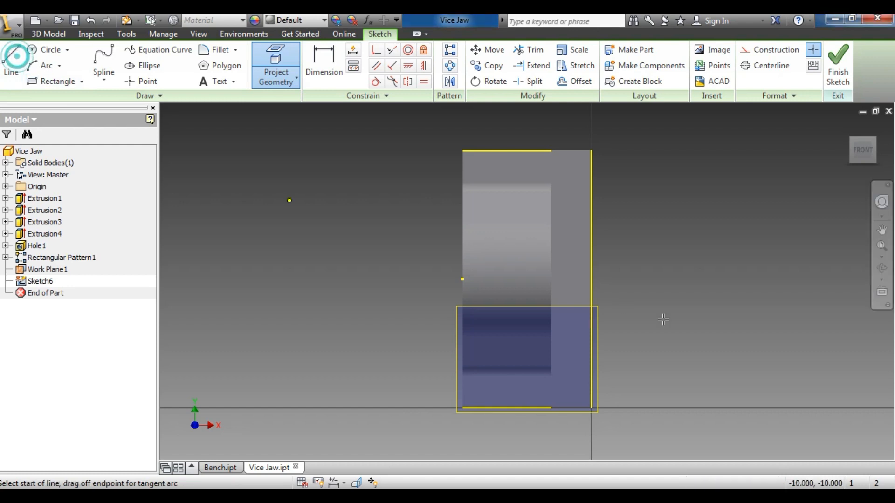
pyautogui.click(590, 279)
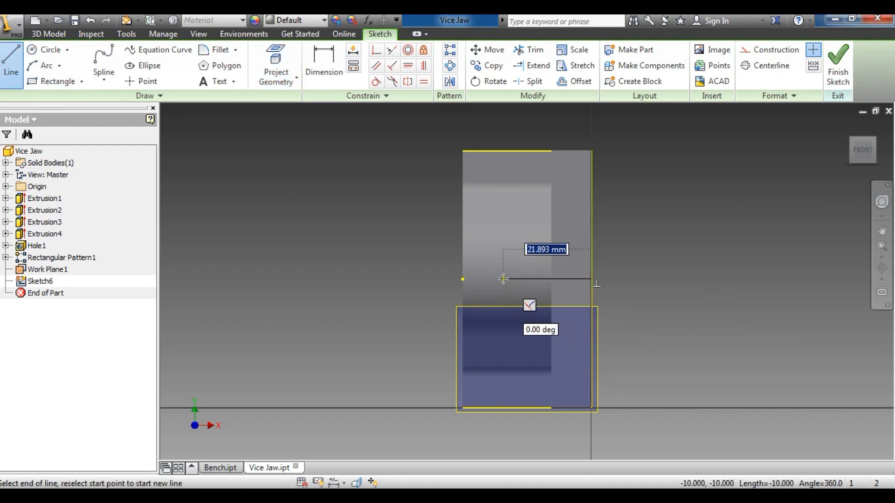
pyautogui.write('2')
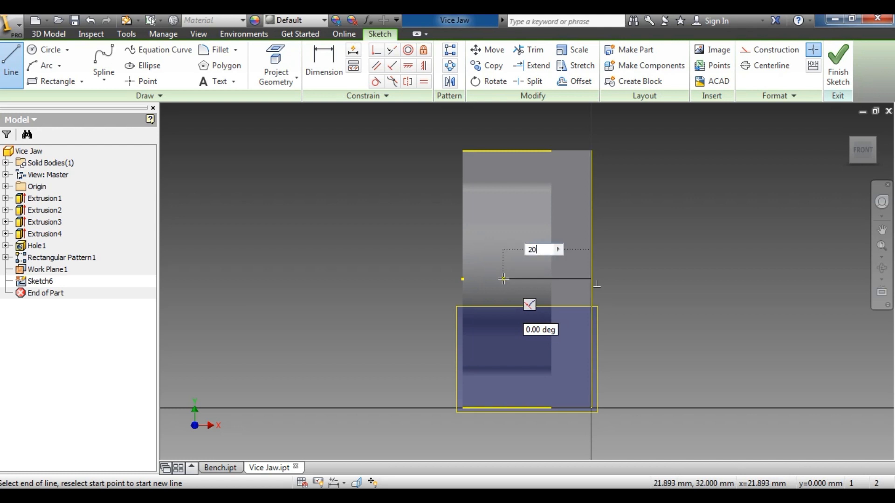
pyautogui.write('0')
pyautogui.press('Return')
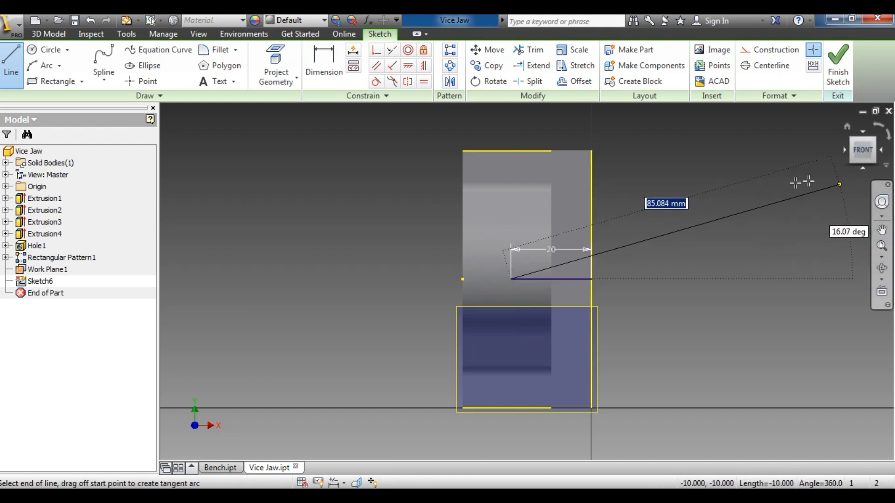
pyautogui.rightClick(752, 193)
pyautogui.click(792, 196)
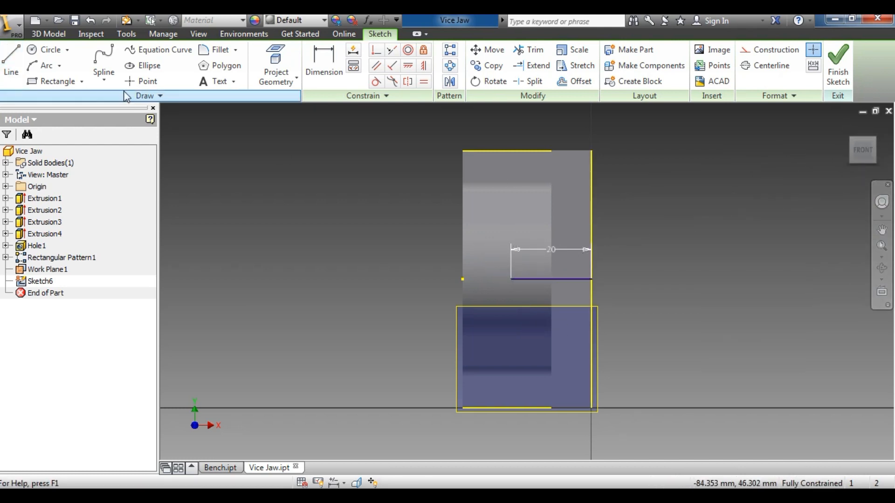
# - Draw a circle centred on the line's free end and dimension its diameter to 6 mm
pyautogui.click(45, 49)
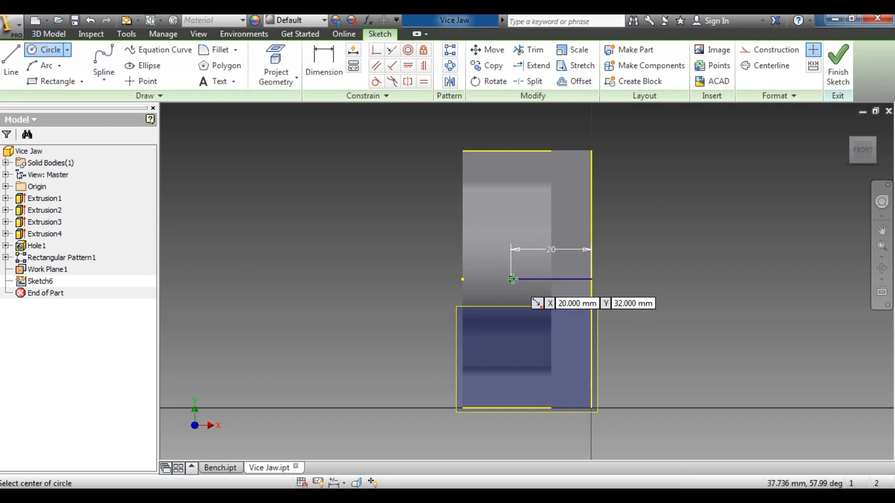
pyautogui.click(512, 279)
pyautogui.click(529, 282)
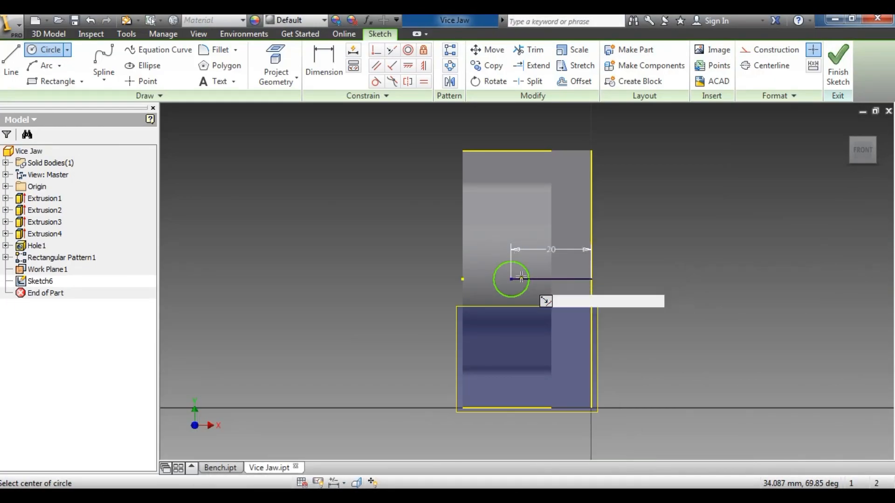
pyautogui.click(322, 70)
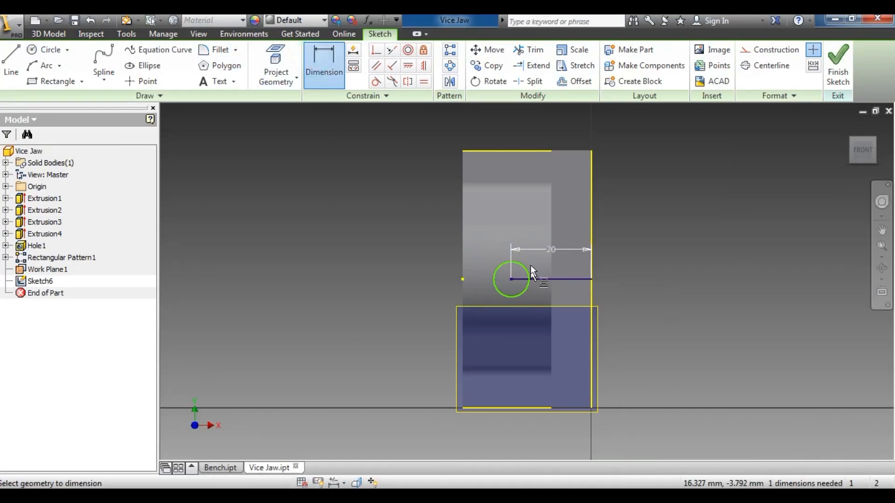
pyautogui.click(527, 268)
pyautogui.click(542, 265)
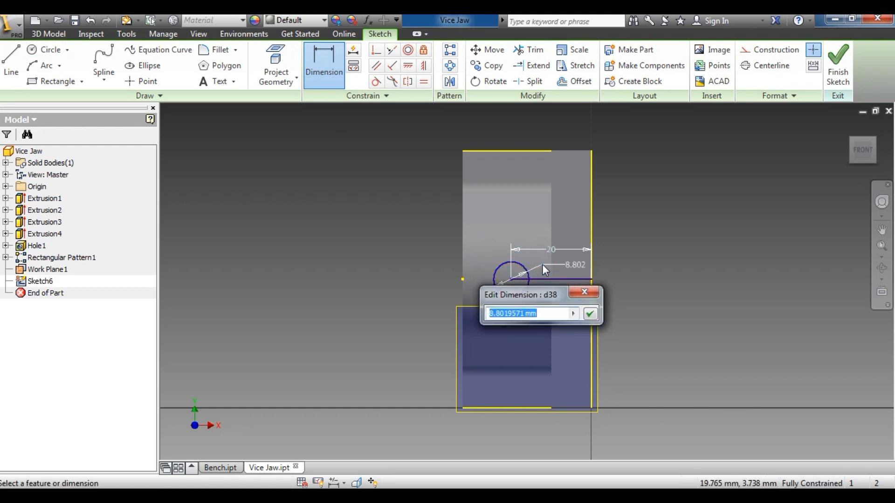
pyautogui.write('6')
pyautogui.press('Return')
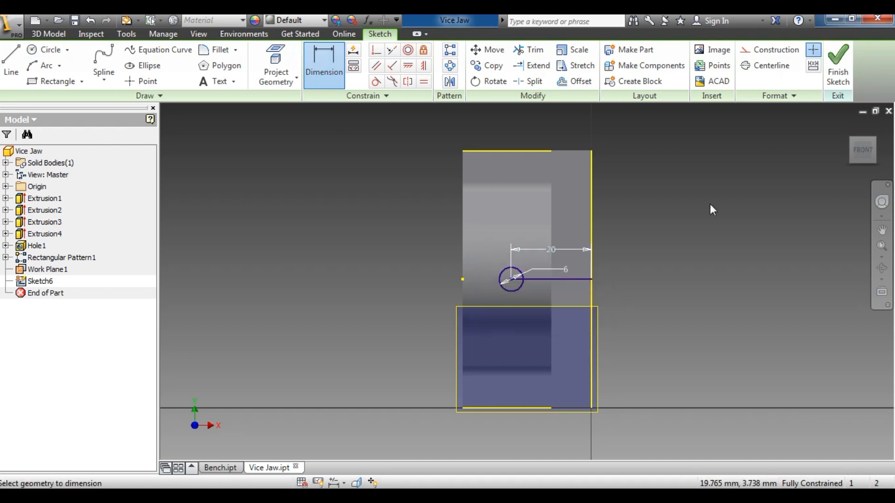
pyautogui.rightClick(774, 238)
pyautogui.click(646, 239)
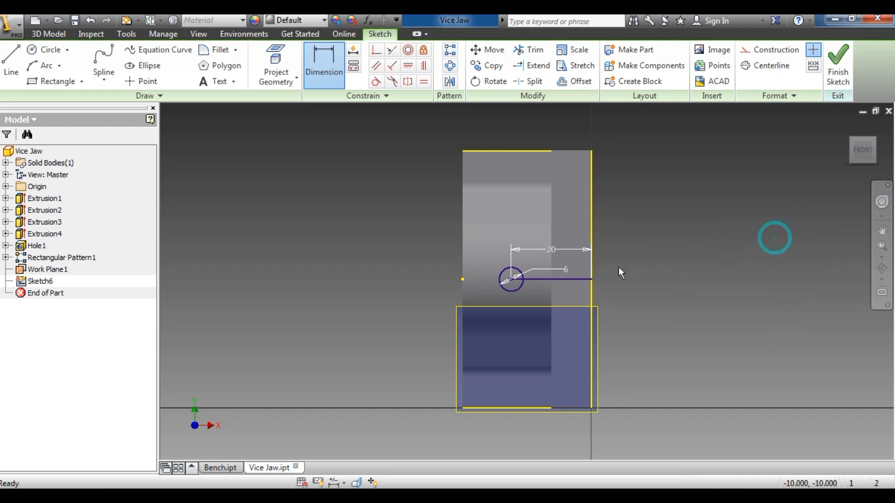
# - Delete the 20 mm locating line and finish the sketch
pyautogui.click(568, 280)
pyautogui.press('Delete')
pyautogui.click(829, 73)
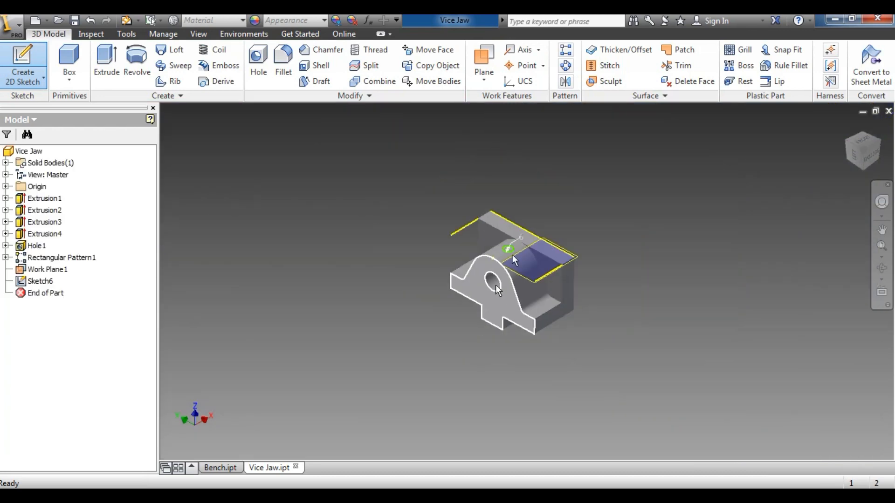
# - Extrude the 6 mm circle 16 mm down into the arched top with the Join operation
pyautogui.click(106, 60)
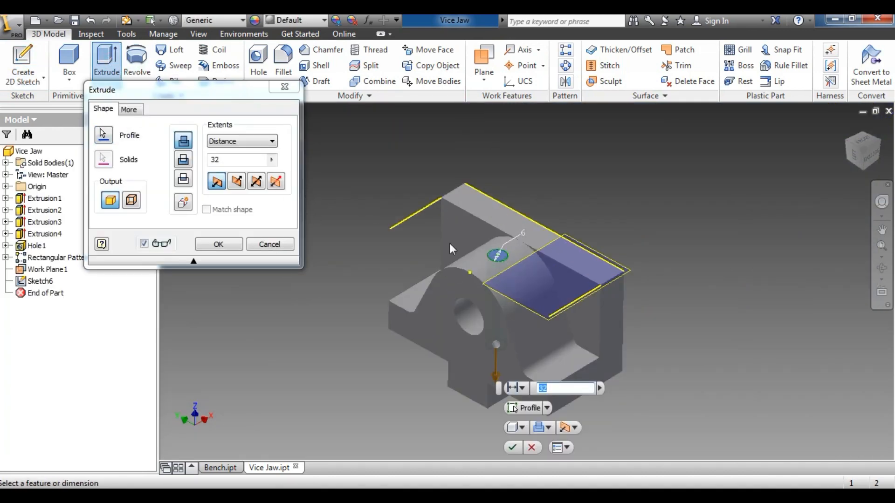
pyautogui.hotkey('alt', 'Tab')
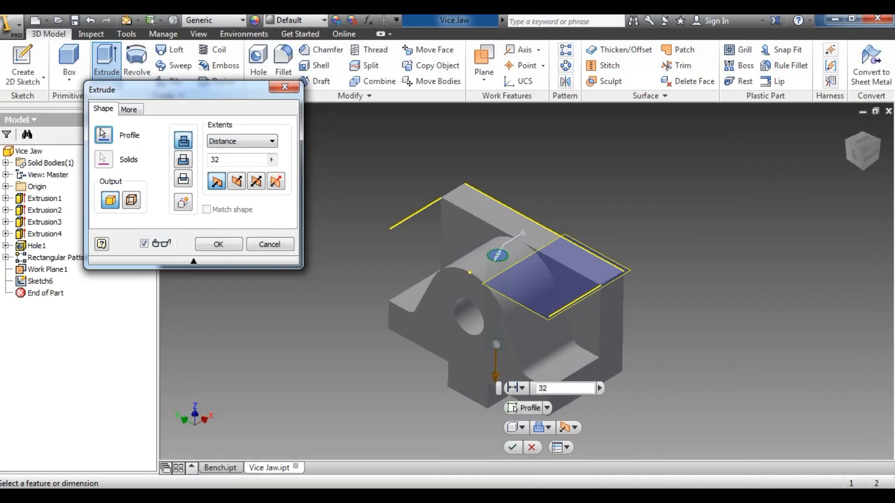
pyautogui.doubleClick(239, 161)
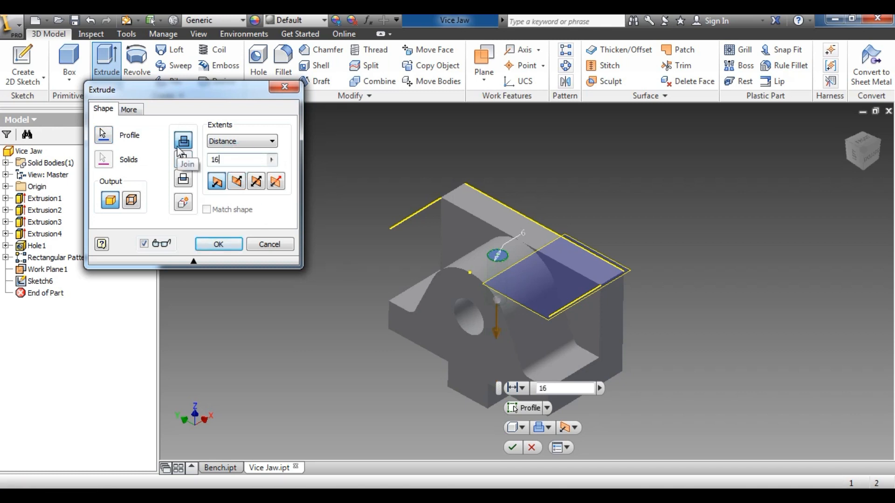
pyautogui.click(219, 243)
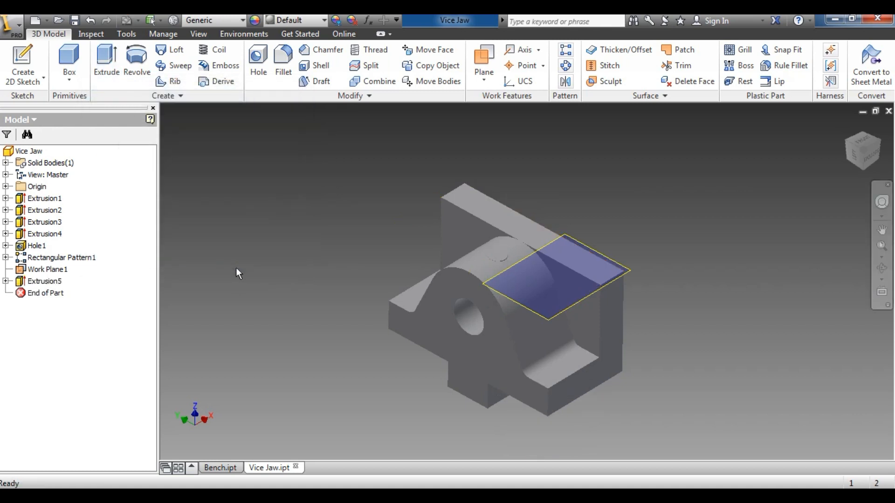
pyautogui.rightClick(53, 282)
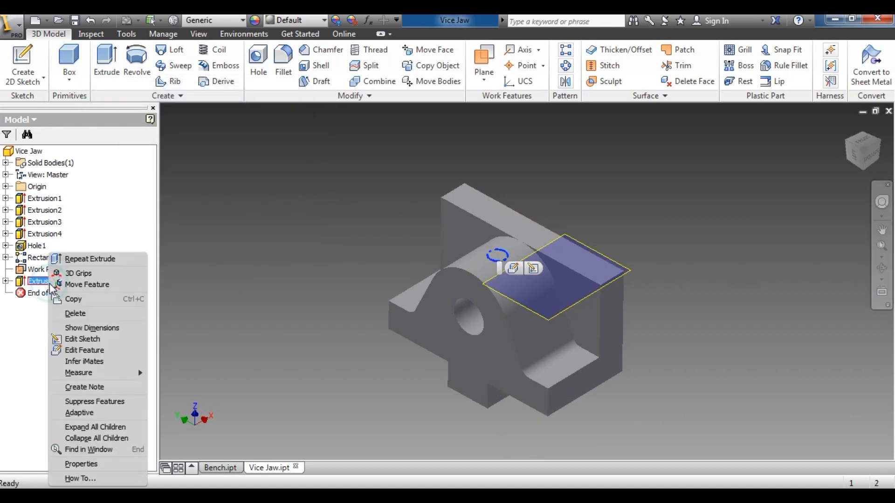
pyautogui.click(86, 339)
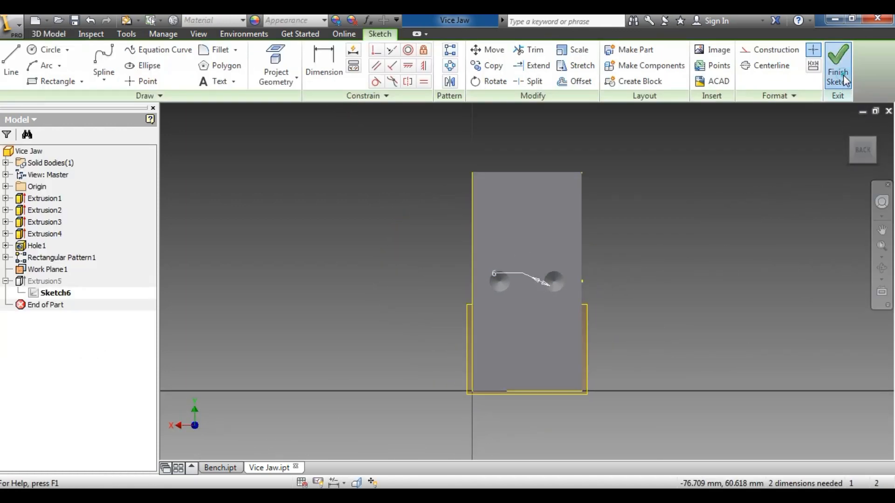
pyautogui.click(838, 65)
# - Change the 16 mm circle extrusion's operation to Cut so it forms a hole in the arched top
pyautogui.click(43, 281)
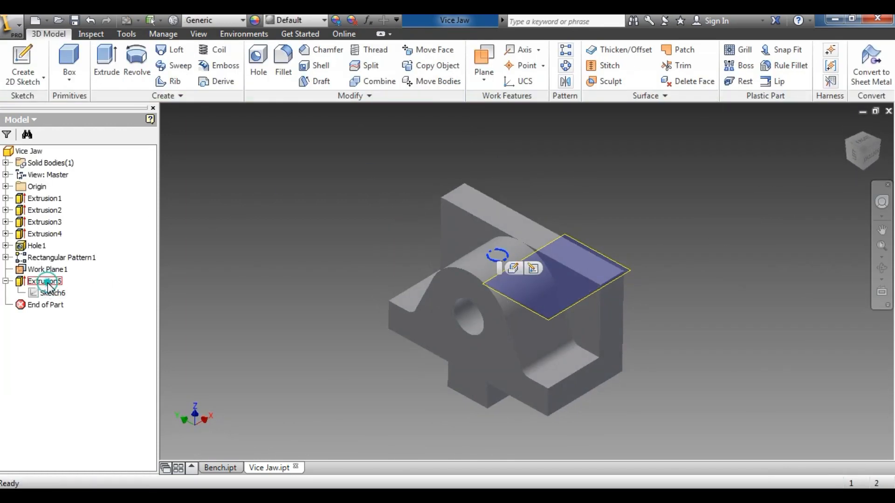
pyautogui.rightClick(45, 281)
pyautogui.click(79, 350)
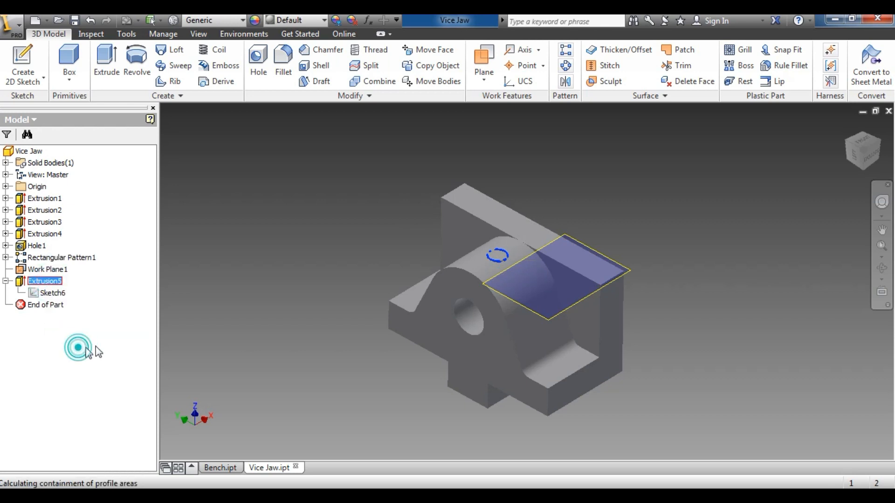
pyautogui.click(180, 159)
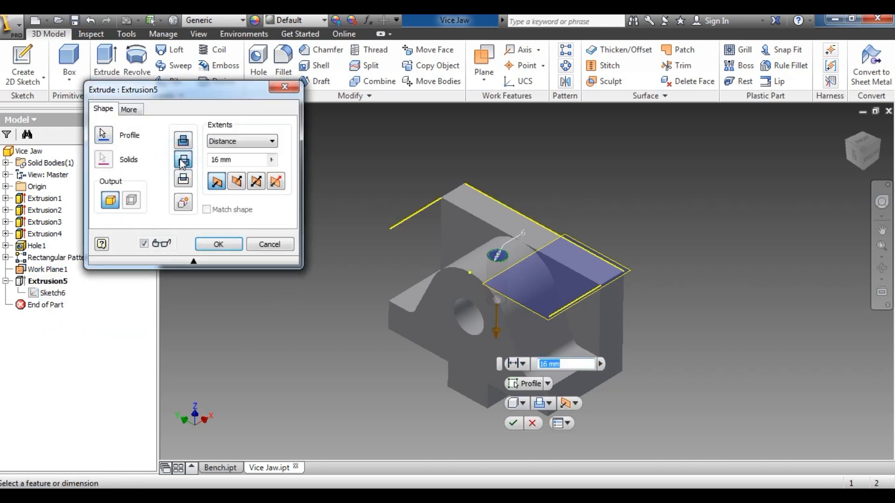
pyautogui.click(219, 245)
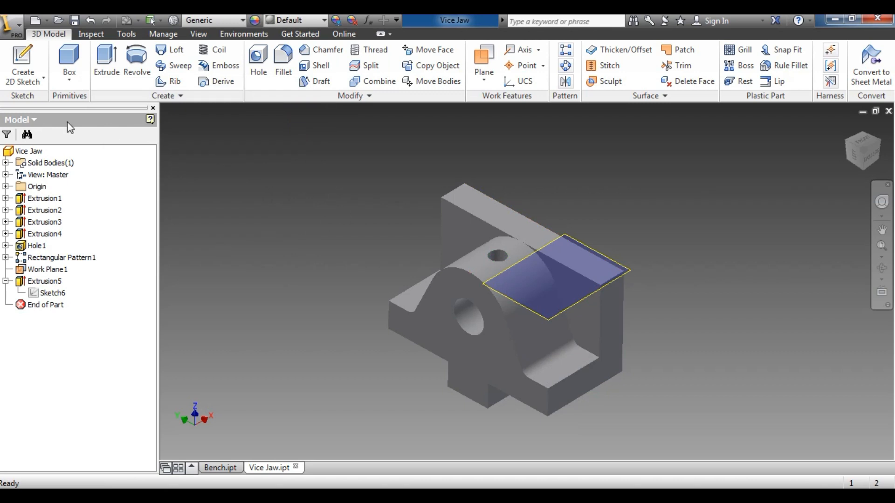
# - Start a sketch on the work plane, face the arched top, and project both halves of the 6 mm hole's edge
pyautogui.click(22, 65)
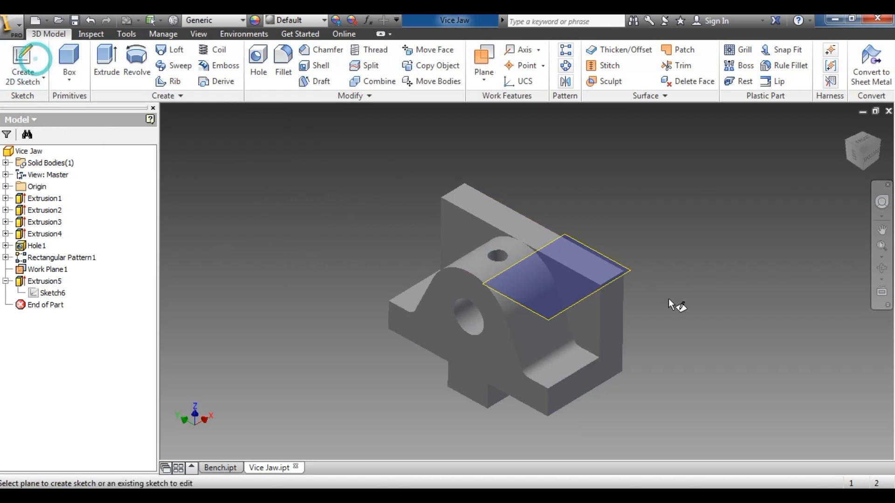
pyautogui.click(563, 313)
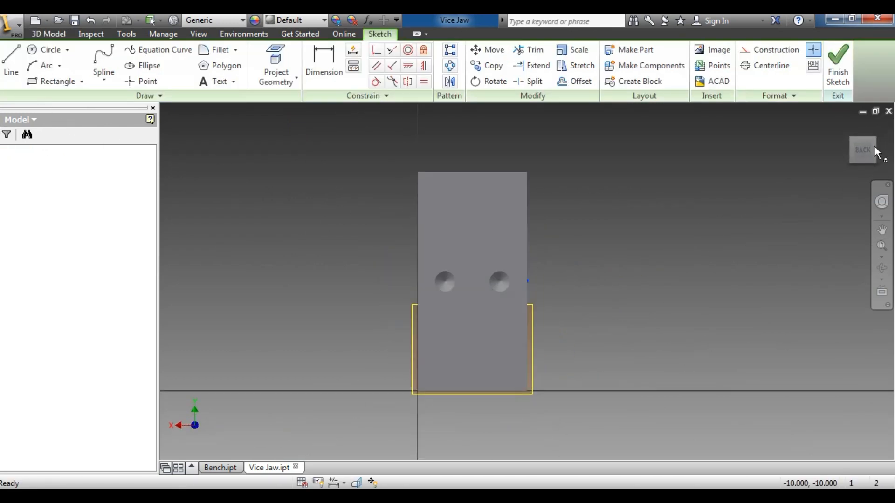
pyautogui.click(875, 151)
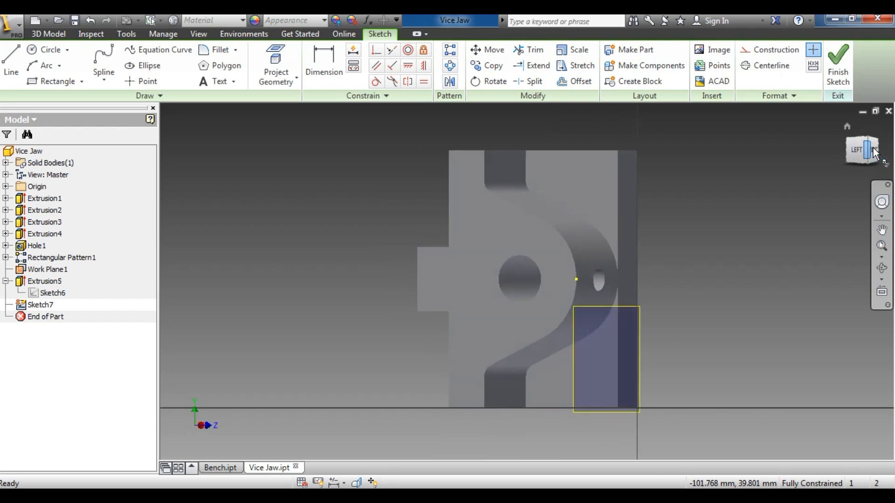
pyautogui.click(875, 150)
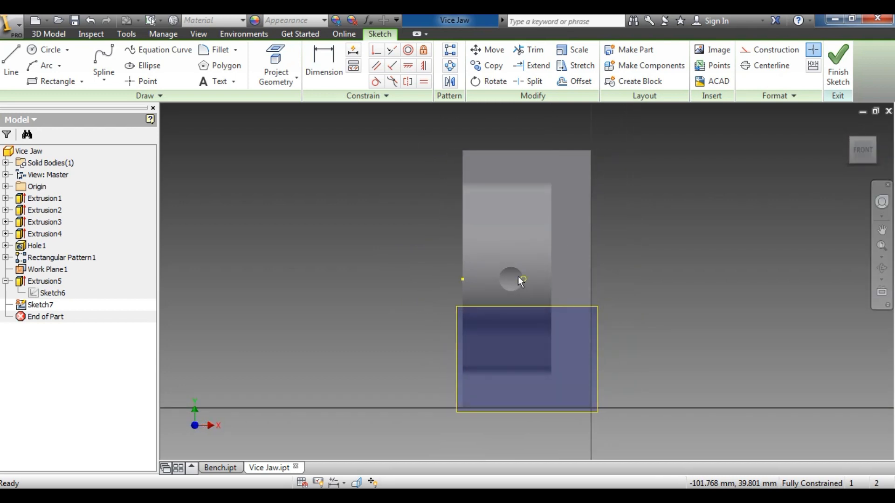
pyautogui.click(275, 56)
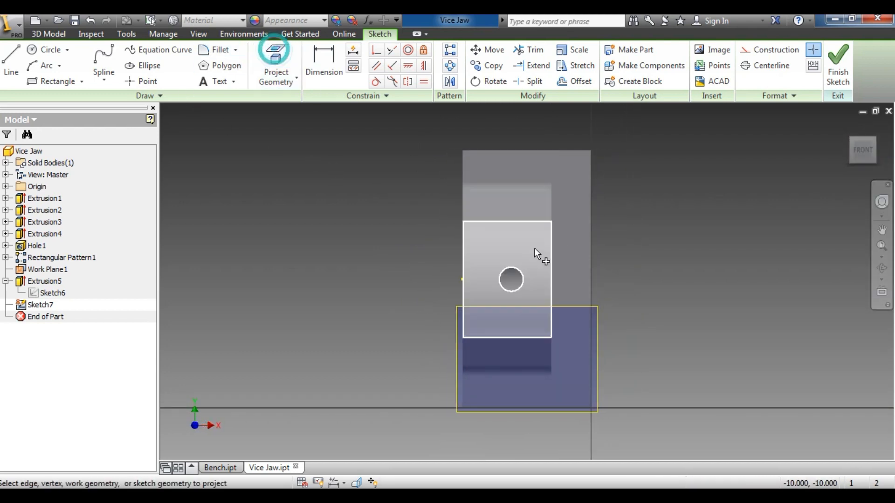
pyautogui.click(514, 268)
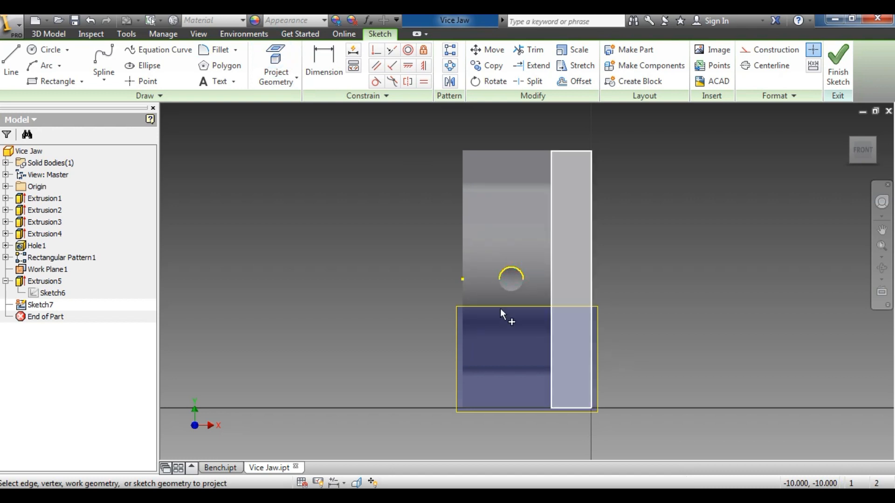
pyautogui.click(511, 291)
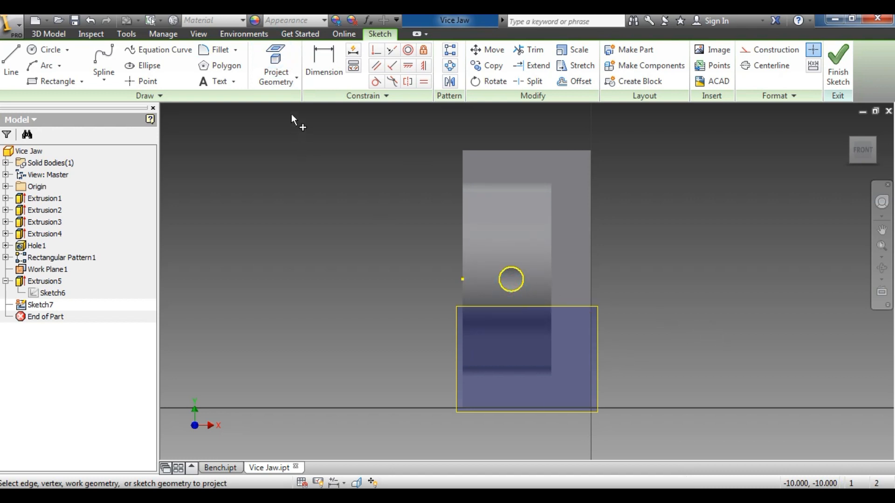
# - Try the Wireframe visual style to inspect the hole in the sketch, and return the display to Shaded
pyautogui.click(43, 54)
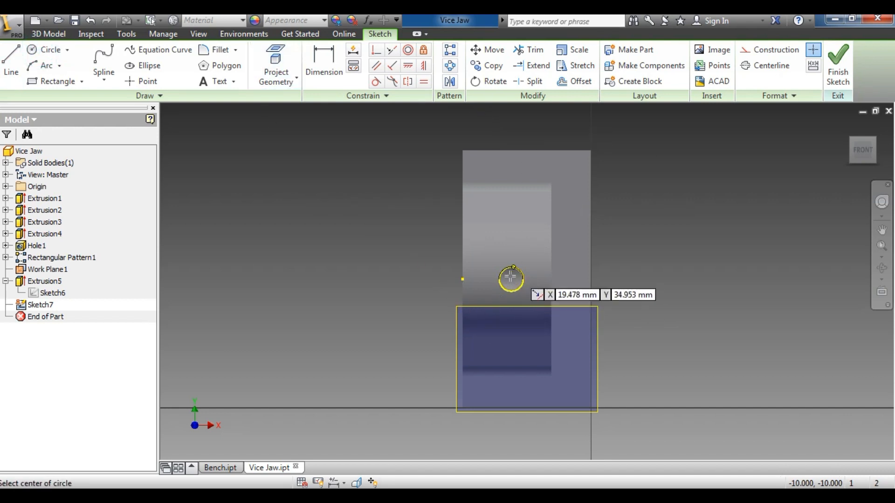
pyautogui.click(200, 34)
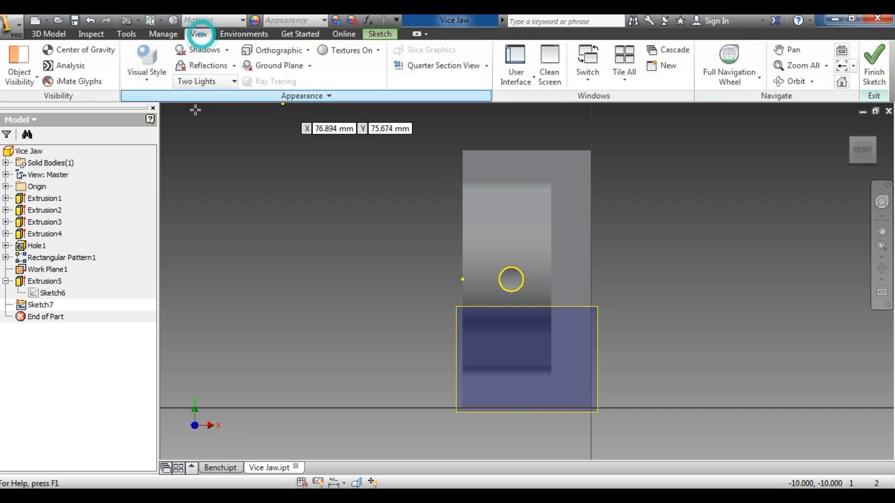
pyautogui.click(147, 63)
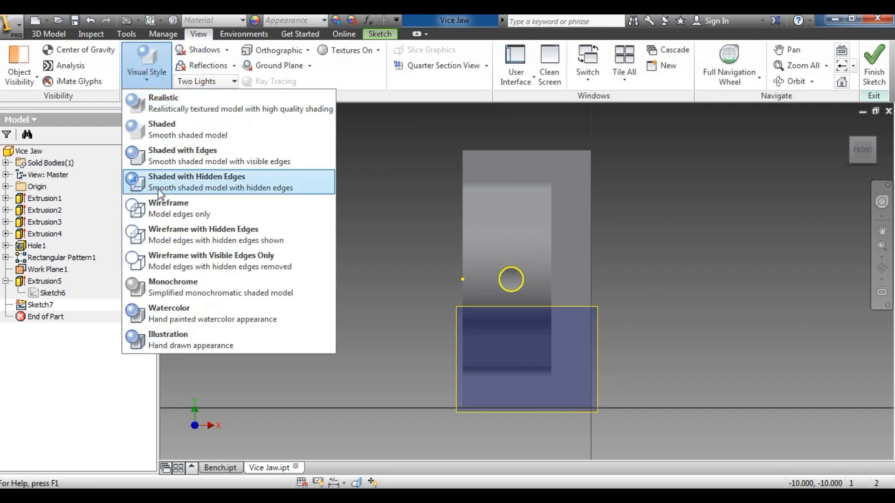
pyautogui.click(180, 210)
pyautogui.scroll(-2, 511, 280)
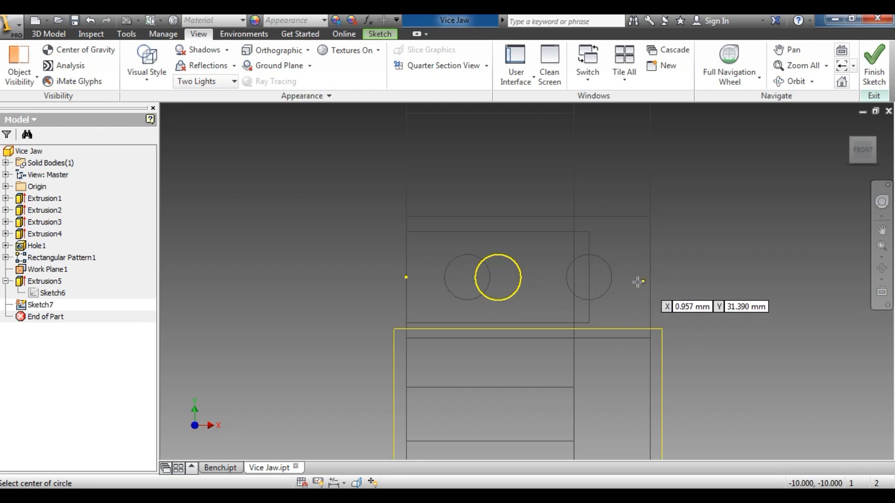
pyautogui.scroll(2, 637, 281)
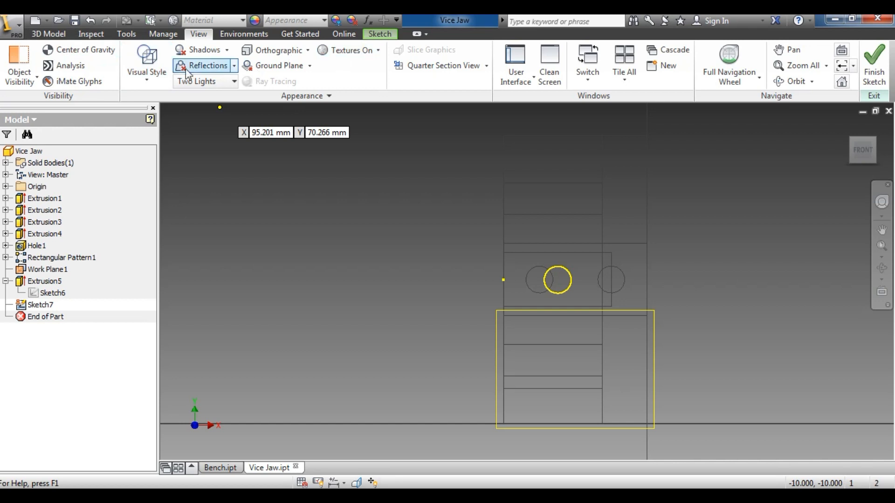
pyautogui.click(147, 73)
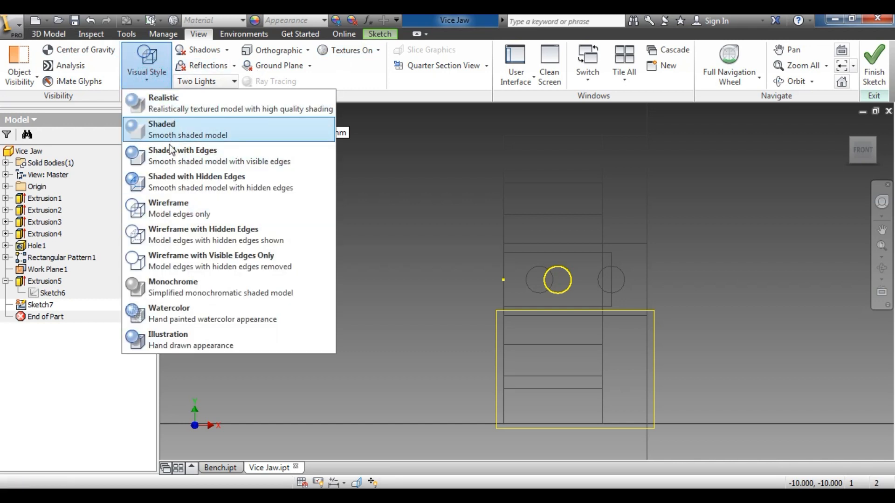
pyautogui.click(172, 124)
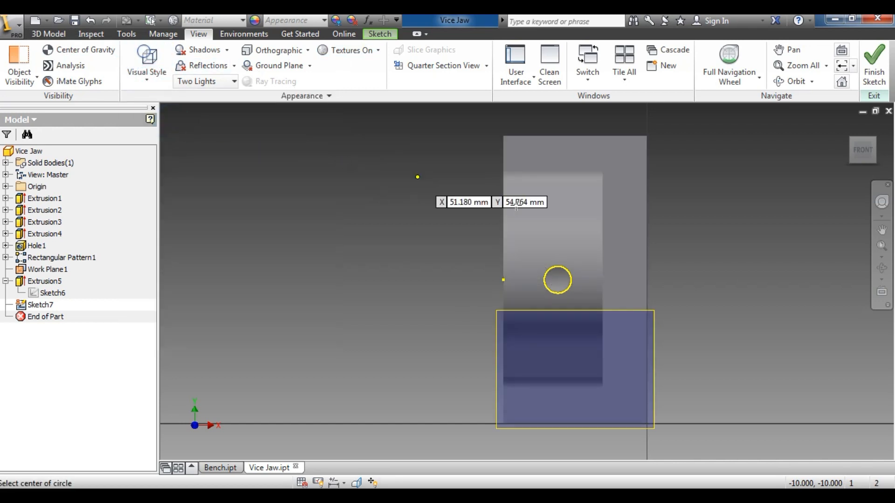
# - Project the jaw's long back edge and draw a 20 mm perpendicular line from its midpoint to the hole's centre
pyautogui.click(50, 34)
pyautogui.click(379, 33)
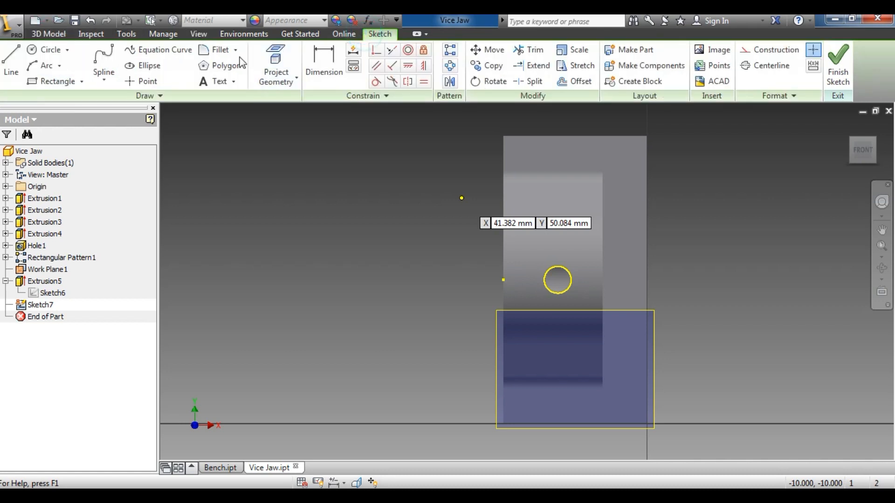
pyautogui.click(276, 69)
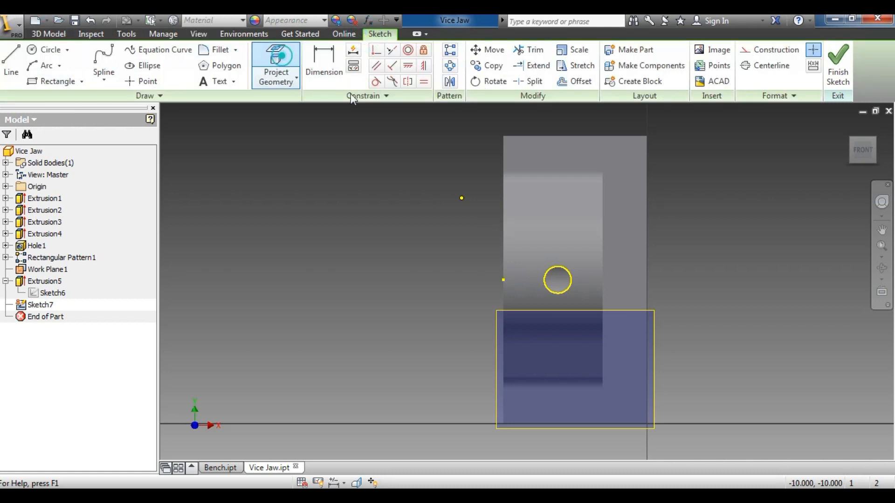
pyautogui.click(661, 270)
pyautogui.click(11, 61)
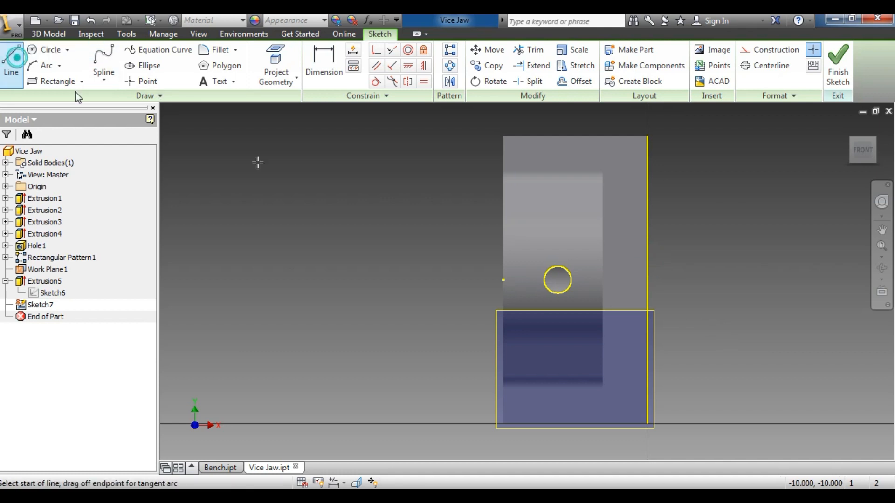
pyautogui.click(648, 279)
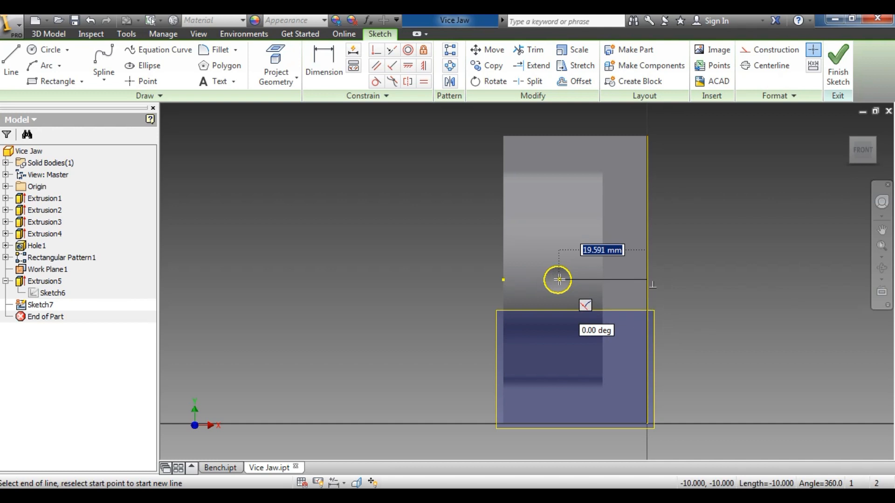
pyautogui.write('20')
pyautogui.press('Return')
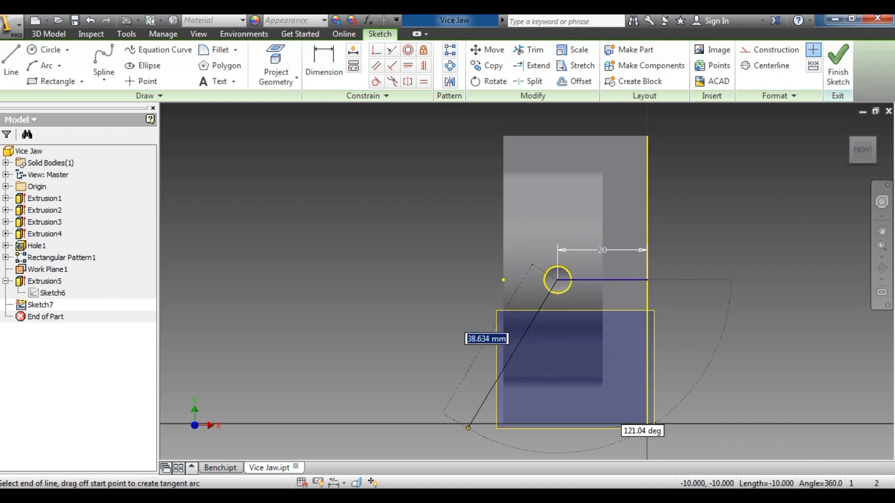
# - Check the counterbore size in the PDF drawing and draw a 10 mm diameter circle centred on the hole
pyautogui.hotkey('alt', 'Tab')
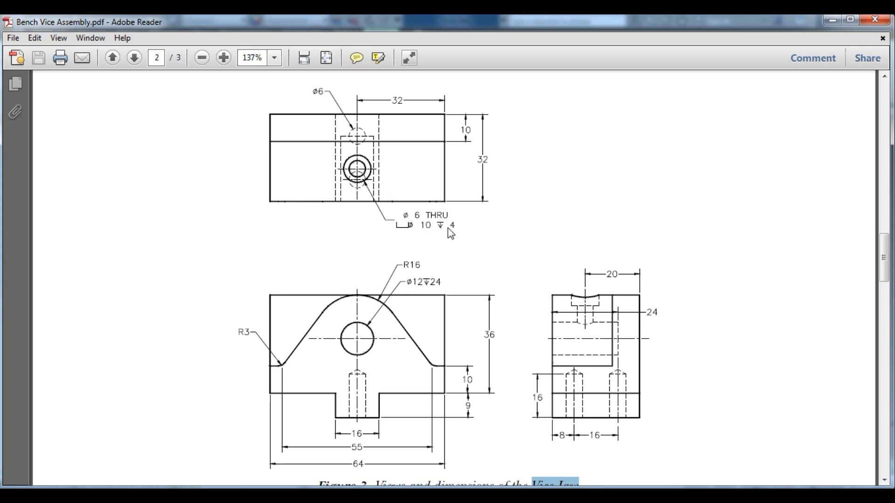
pyautogui.hotkey('alt', 'Tab')
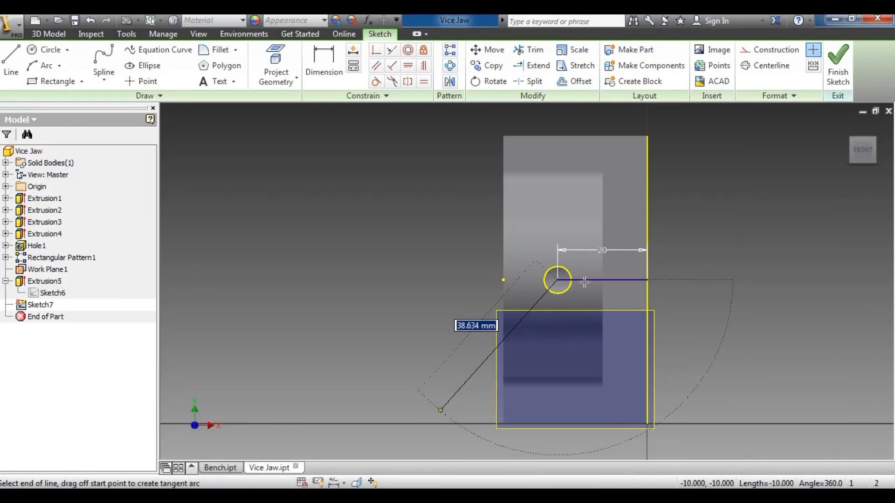
pyautogui.click(41, 50)
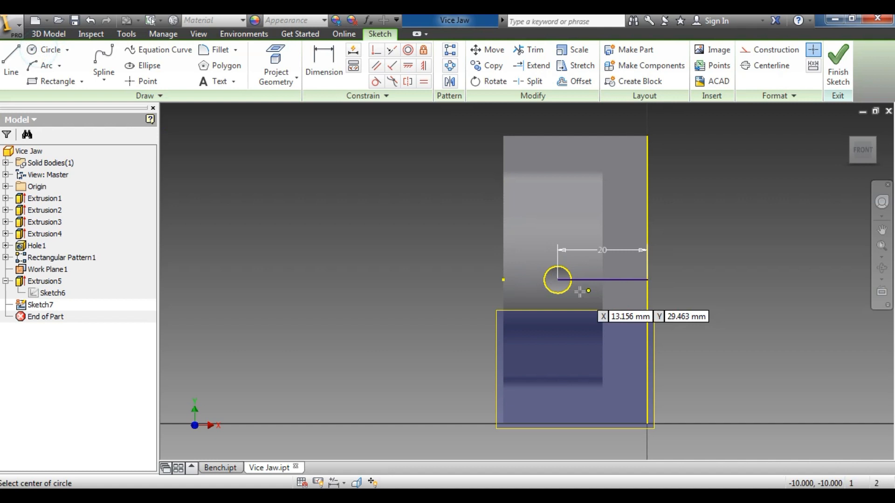
pyautogui.click(557, 280)
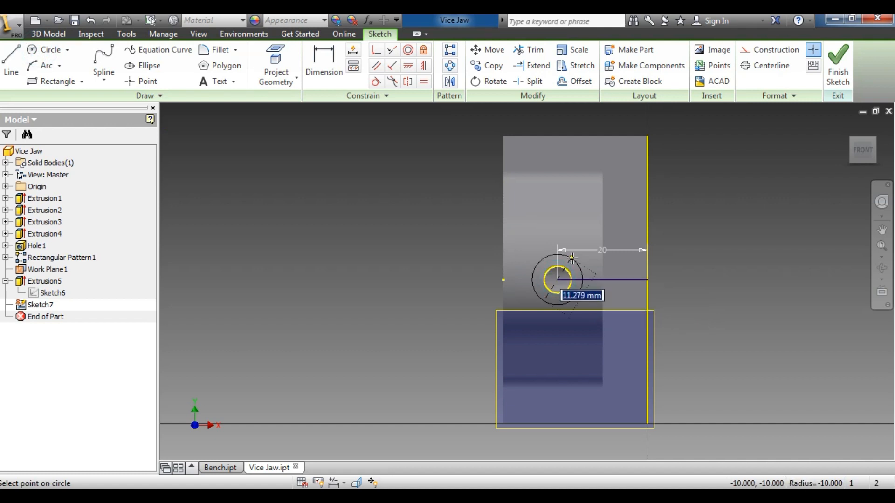
pyautogui.write('10')
pyautogui.press('Return')
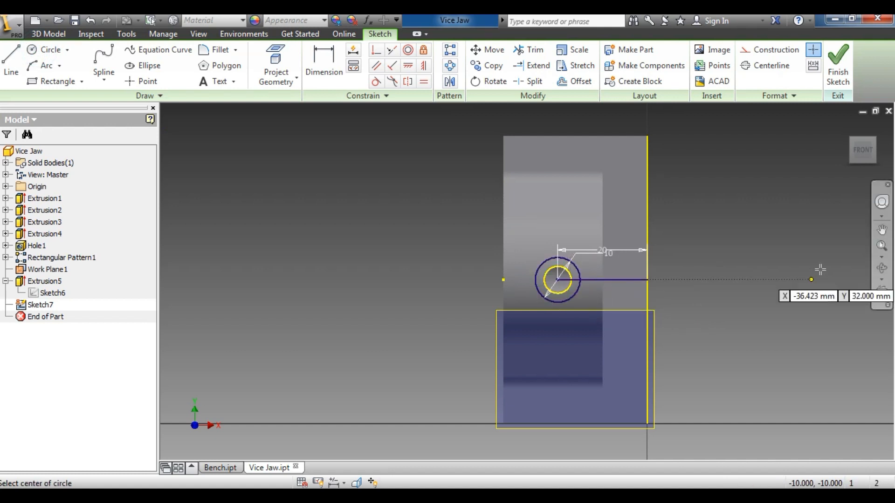
pyautogui.rightClick(821, 269)
pyautogui.click(722, 190)
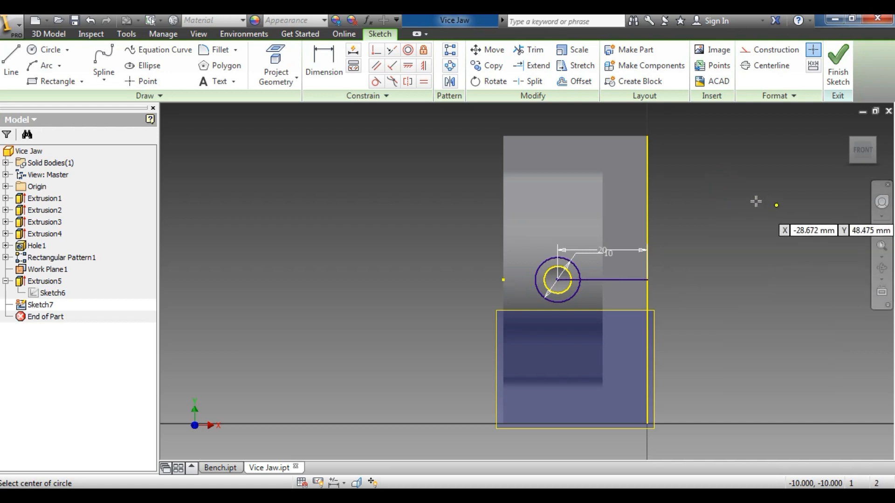
# - Delete the line between the back edge and the hole's centre, and finish the counterbore sketch
pyautogui.rightClick(754, 201)
pyautogui.click(796, 201)
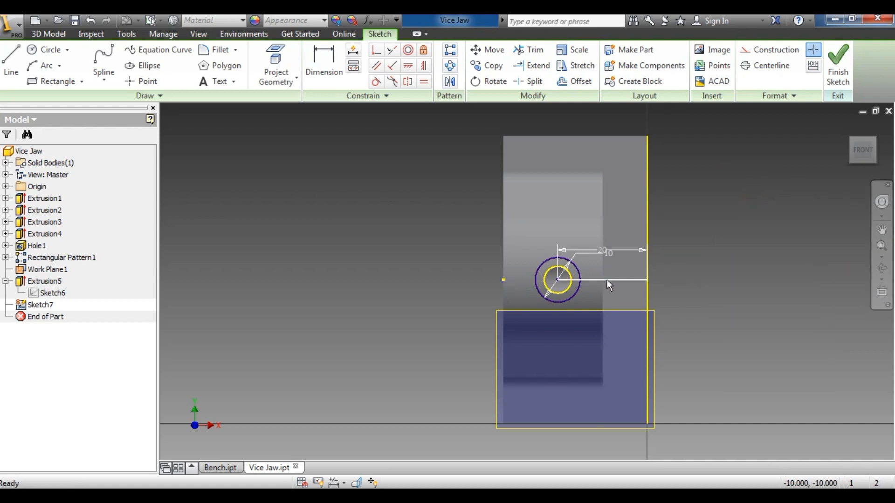
pyautogui.press('pageup')
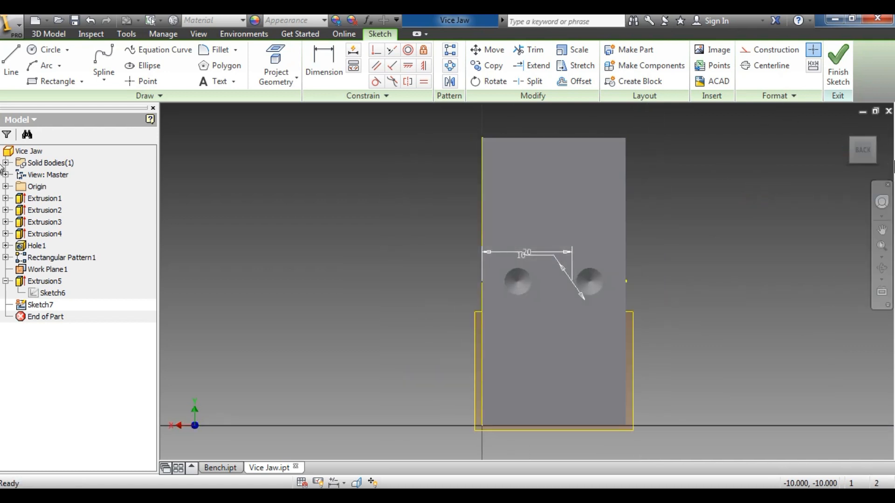
pyautogui.click(878, 144)
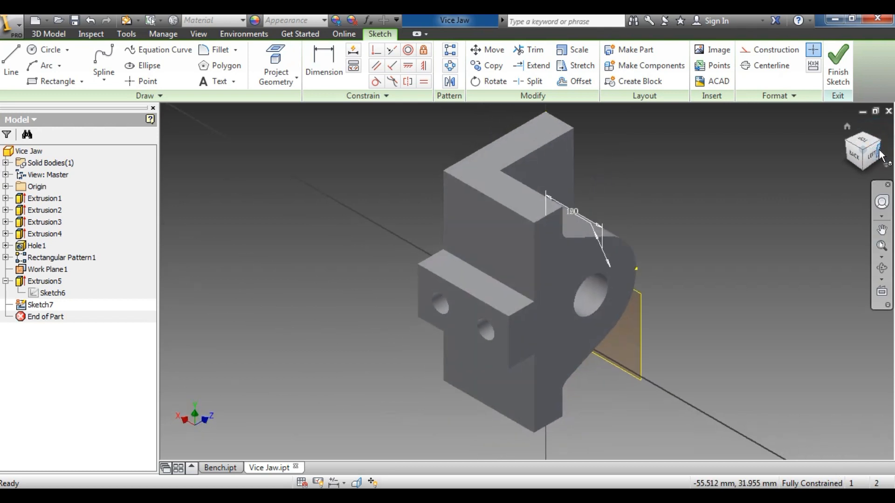
pyautogui.click(879, 155)
pyautogui.click(877, 151)
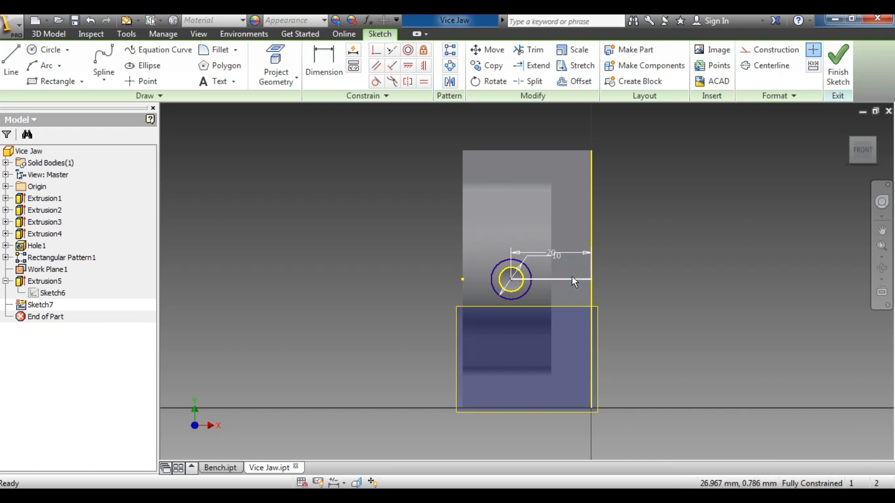
pyautogui.press('Delete')
pyautogui.click(837, 65)
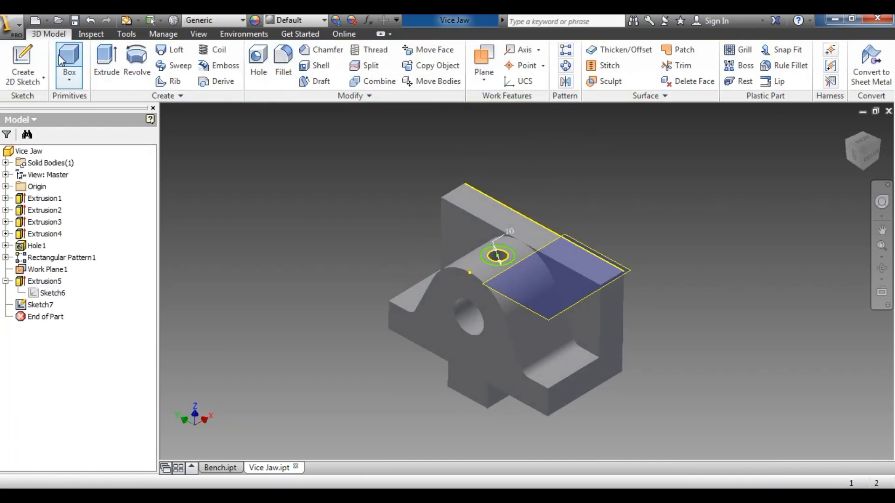
# - Extrude the ring between the hole's edge and the 10 mm circle as a 4 mm deep cut down into the arched top
pyautogui.click(106, 61)
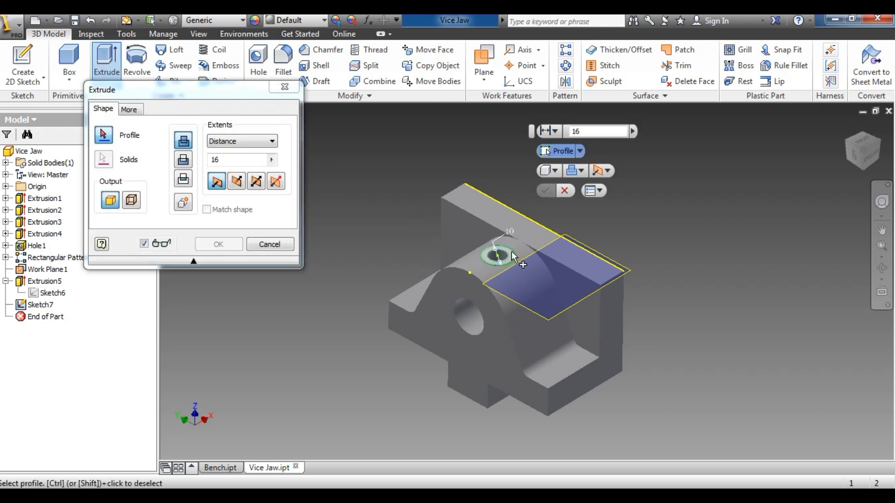
pyautogui.click(518, 260)
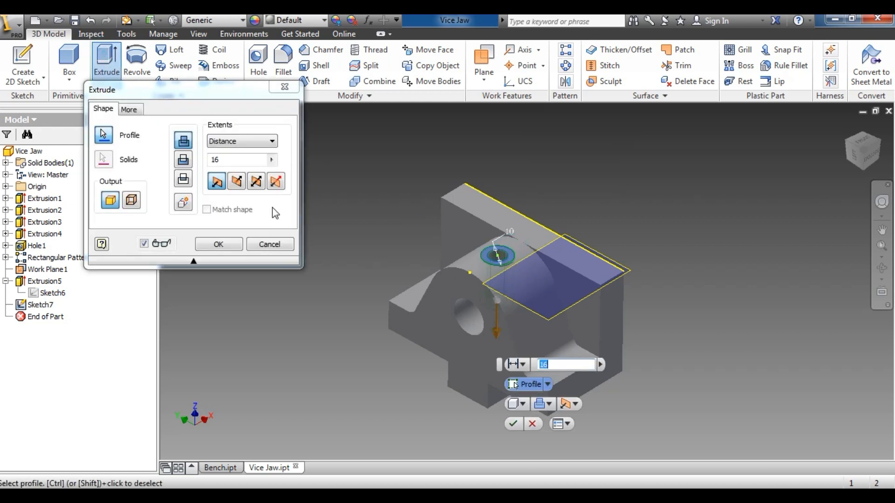
pyautogui.click(241, 160)
pyautogui.click(183, 159)
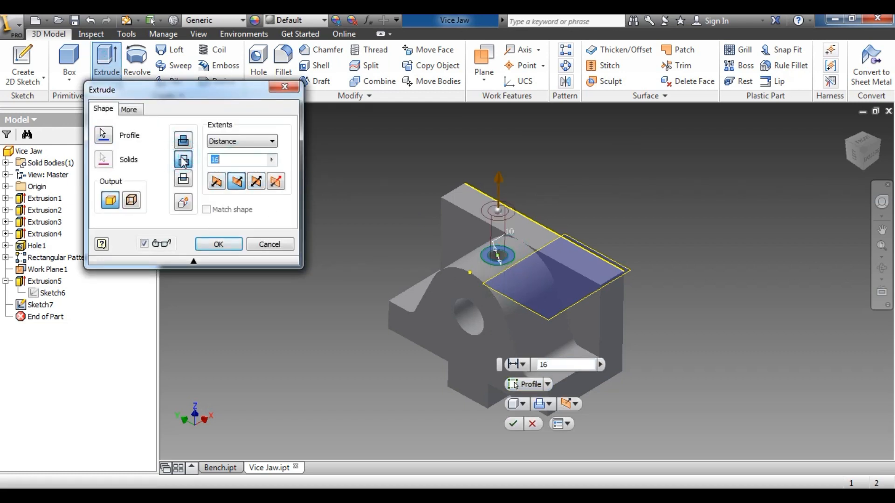
pyautogui.click(237, 182)
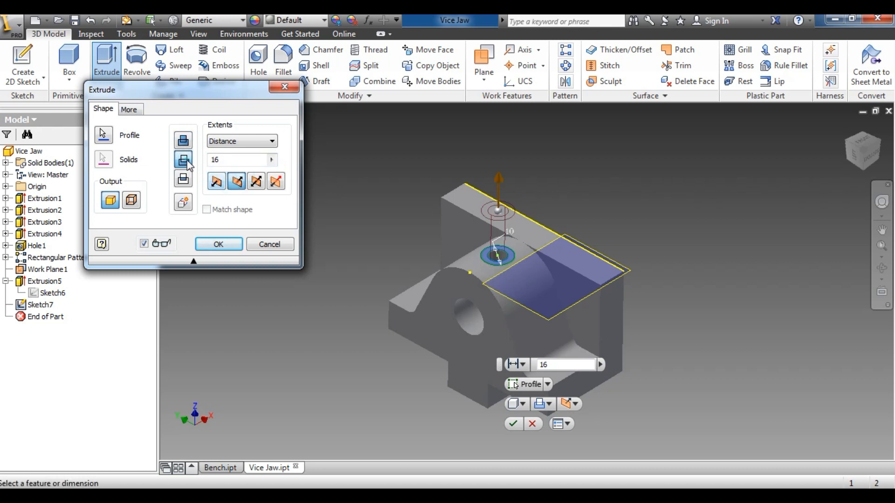
pyautogui.click(225, 181)
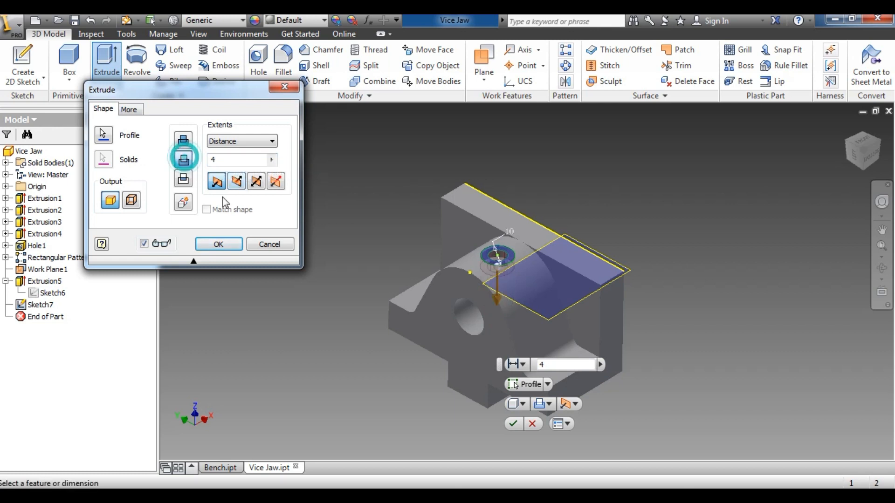
pyautogui.click(219, 245)
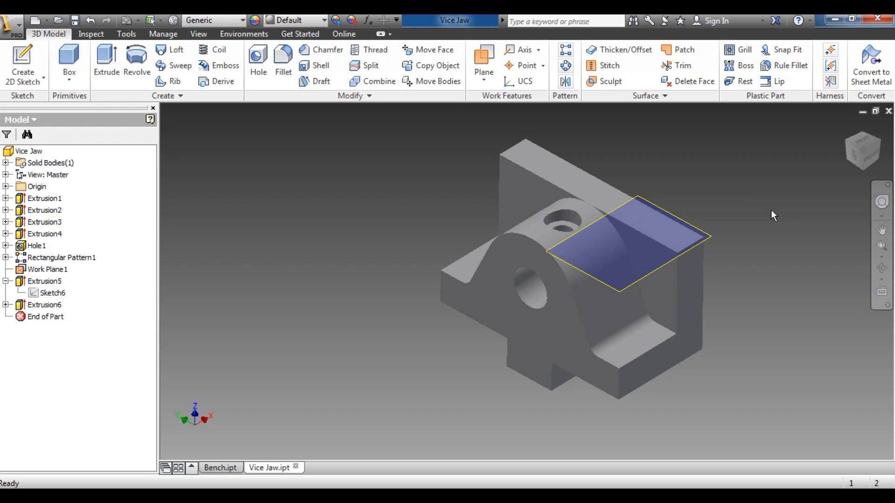
# - Hide the work plane above the jaw
pyautogui.click(678, 251)
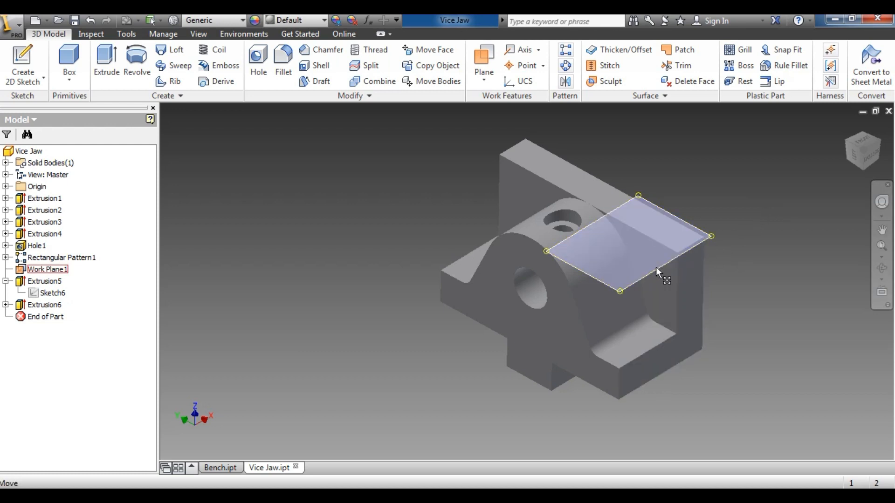
pyautogui.rightClick(656, 267)
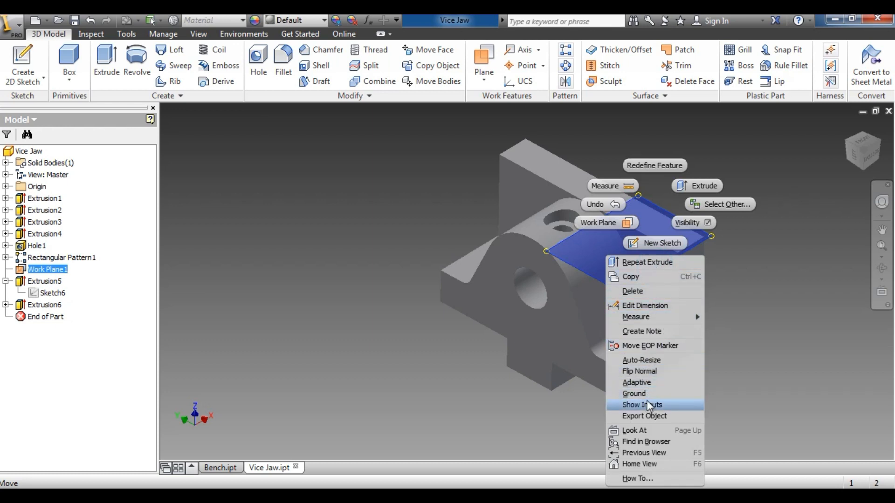
pyautogui.click(703, 224)
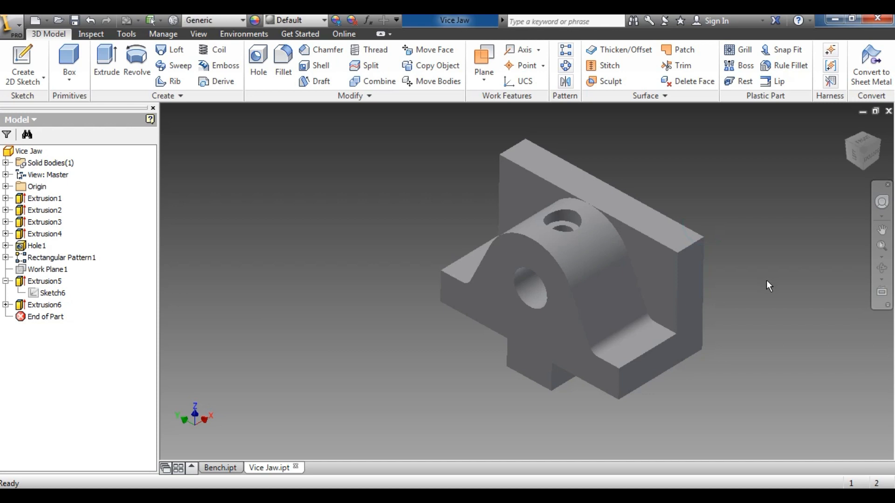
# - Set the Vice Jaw part's physical material to Iron, Cast in its iProperties and apply it
pyautogui.click(24, 151)
pyautogui.rightClick(23, 150)
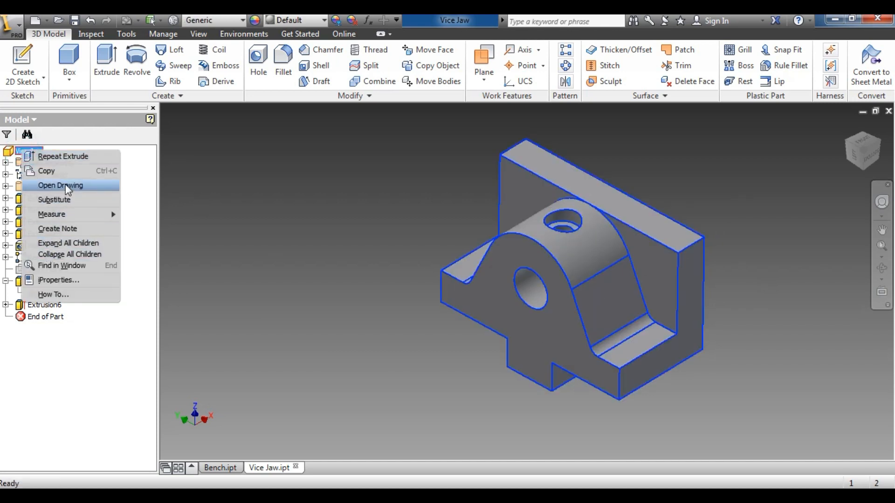
pyautogui.click(65, 280)
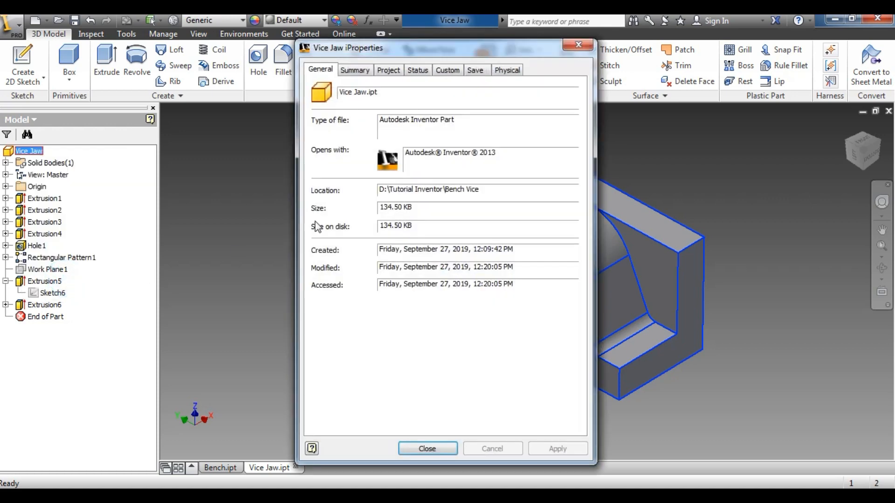
pyautogui.click(507, 70)
pyautogui.click(400, 133)
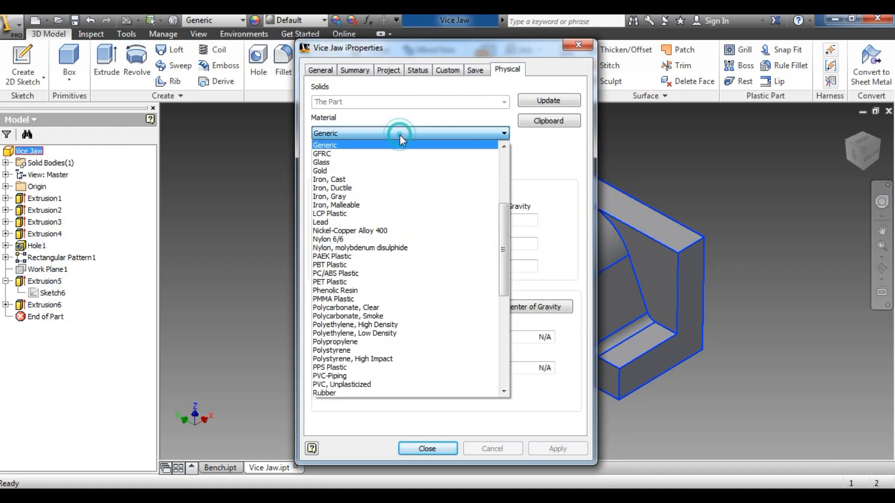
pyautogui.click(366, 180)
pyautogui.click(558, 448)
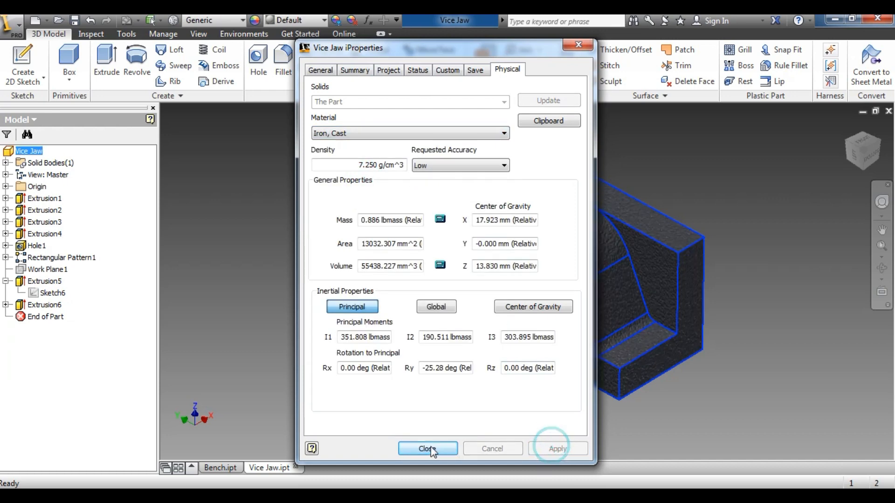
pyautogui.click(428, 448)
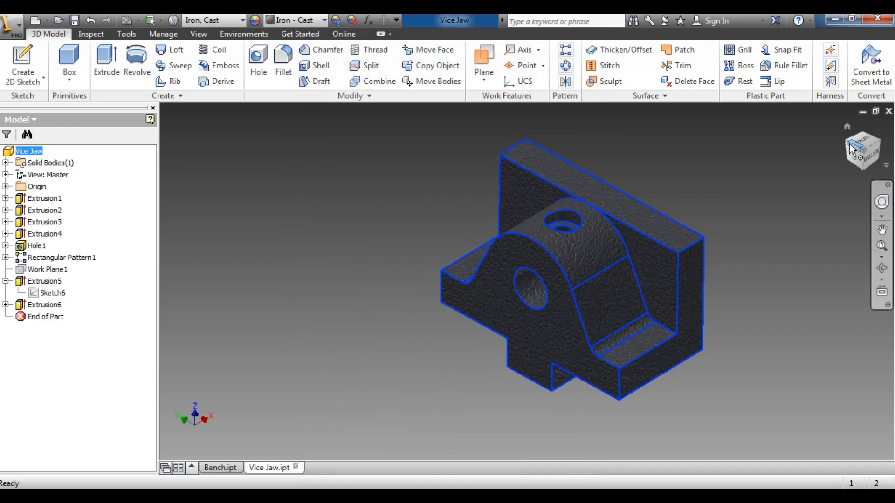
pyautogui.click(849, 144)
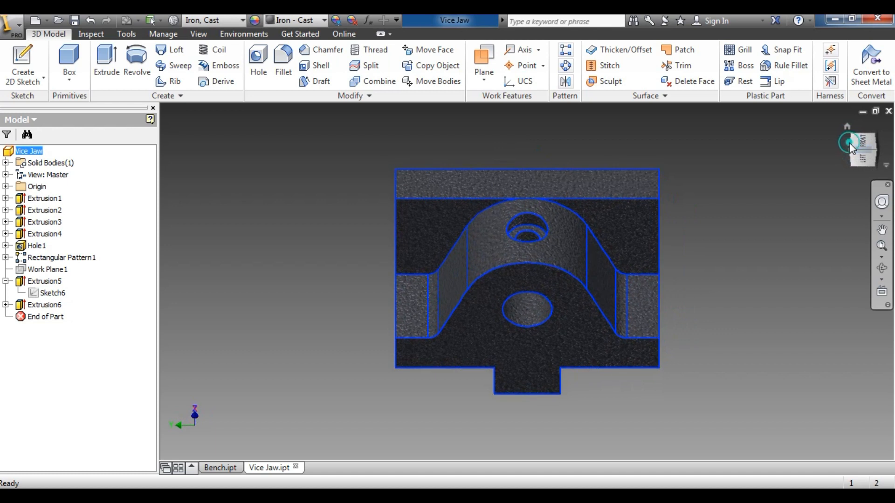